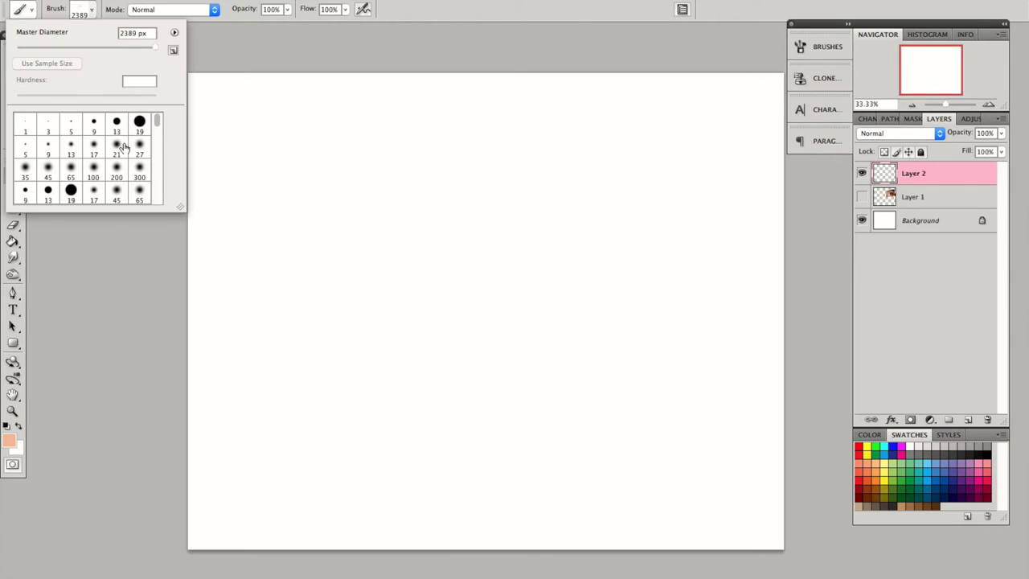
# Step: Paint a large filled peach oval as the skin base on Layer 2 with a soft round 442 px brush
pyautogui.click(70, 191)
pyautogui.moveTo(330, 345)
pyautogui.mouseDown()
pyautogui.moveTo(425, 202)
pyautogui.moveTo(372, 199)
pyautogui.mouseUp()
pyautogui.rightClick(371, 199)
pyautogui.press('Return')
pyautogui.moveTo(477, 172)
pyautogui.mouseDown()
pyautogui.moveTo(352, 297)
pyautogui.moveTo(345, 221)
pyautogui.moveTo(377, 197)
pyautogui.moveTo(446, 186)
pyautogui.moveTo(470, 241)
pyautogui.moveTo(358, 245)
pyautogui.moveTo(329, 352)
pyautogui.moveTo(453, 375)
pyautogui.moveTo(578, 298)
pyautogui.moveTo(464, 326)
pyautogui.moveTo(383, 374)
pyautogui.moveTo(411, 223)
pyautogui.moveTo(461, 204)
pyautogui.moveTo(548, 352)
pyautogui.moveTo(602, 256)
pyautogui.moveTo(350, 205)
pyautogui.moveTo(304, 291)
pyautogui.moveTo(601, 365)
pyautogui.moveTo(590, 228)
pyautogui.moveTo(594, 321)
pyautogui.moveTo(598, 204)
pyautogui.moveTo(331, 270)
pyautogui.moveTo(562, 180)
pyautogui.moveTo(588, 376)
pyautogui.moveTo(570, 392)
pyautogui.moveTo(310, 305)
pyautogui.moveTo(449, 139)
pyautogui.moveTo(439, 144)
pyautogui.moveTo(610, 327)
pyautogui.mouseUp()
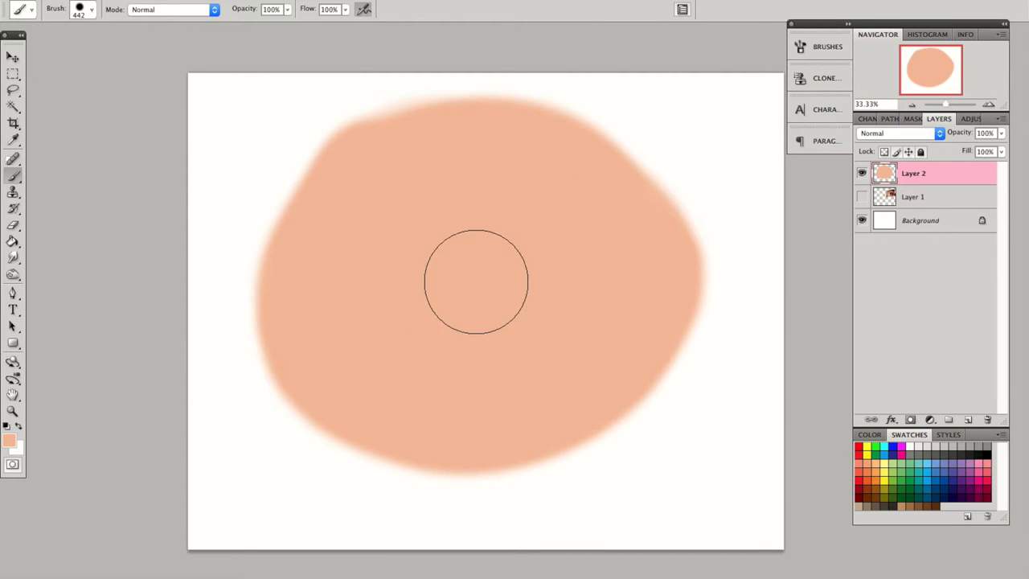
# Step: Set the foreground colour to the muted reddish brown #b26d62 for painting with the brush
pyautogui.click(9, 441)
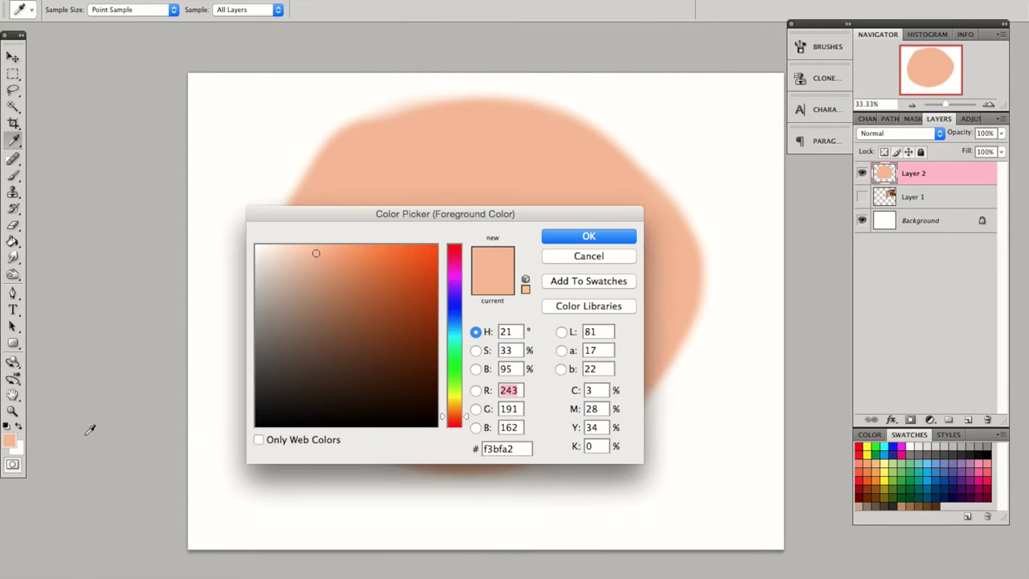
pyautogui.moveTo(342, 289)
pyautogui.mouseDown()
pyautogui.moveTo(333, 305)
pyautogui.moveTo(347, 312)
pyautogui.mouseUp()
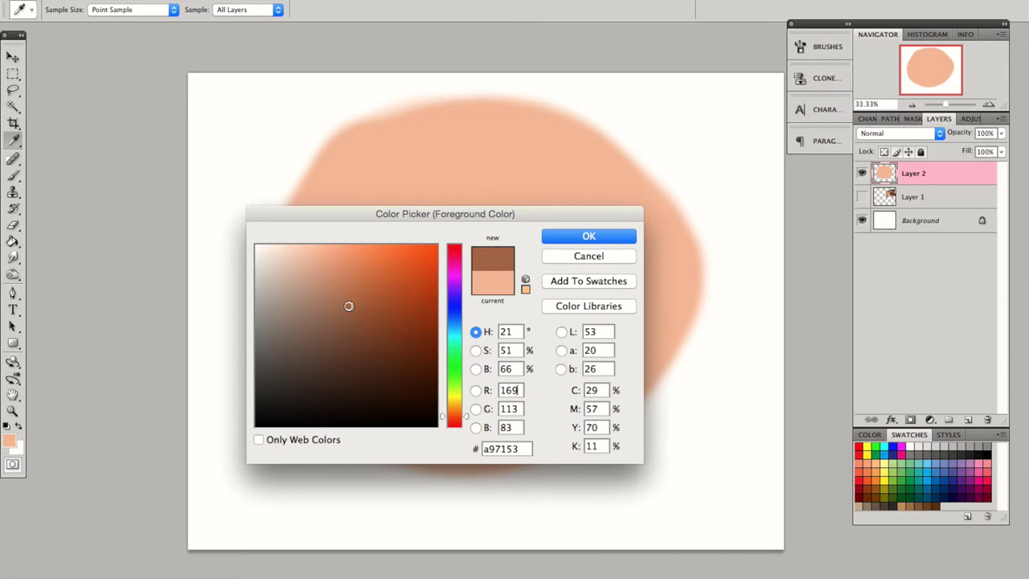
pyautogui.moveTo(465, 415); pyautogui.dragTo(466, 427)
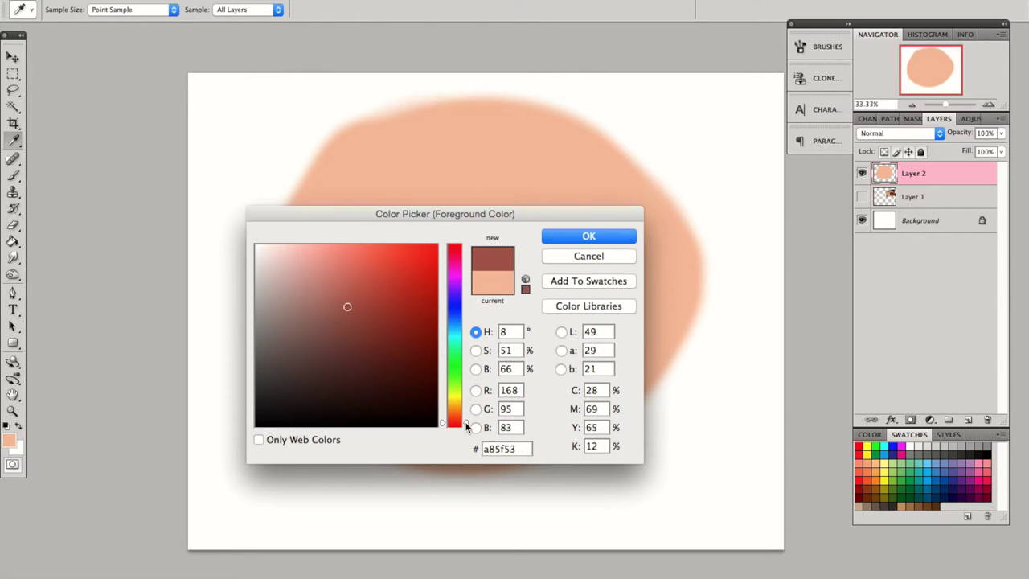
pyautogui.moveTo(346, 307); pyautogui.dragTo(340, 299)
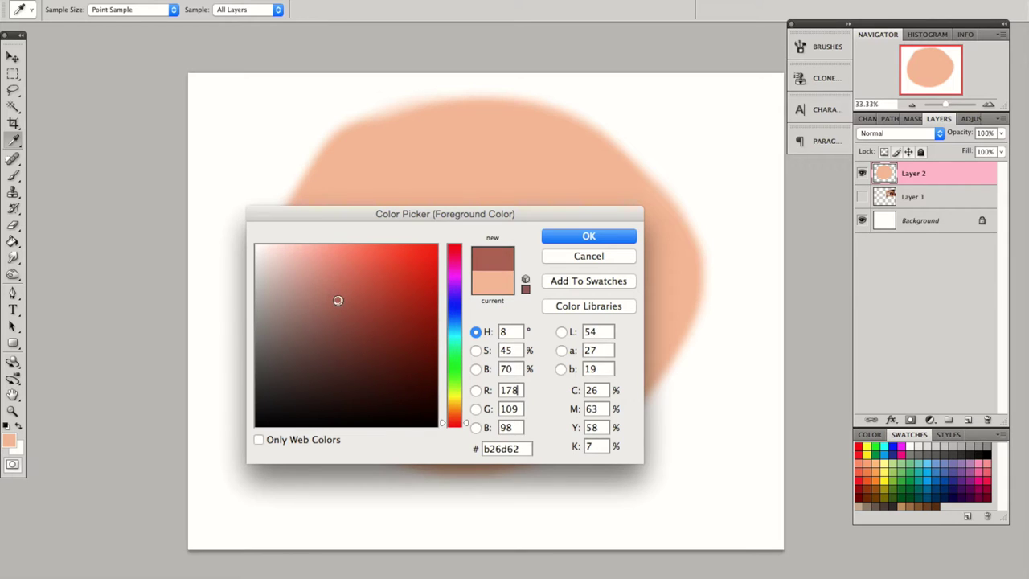
pyautogui.press('Return')
pyautogui.press('b')
# Step: Set the brush to 87 px with 78% hardness and fill a reddish-brown eye socket shape in the middle of the skin
pyautogui.rightClick(449, 247)
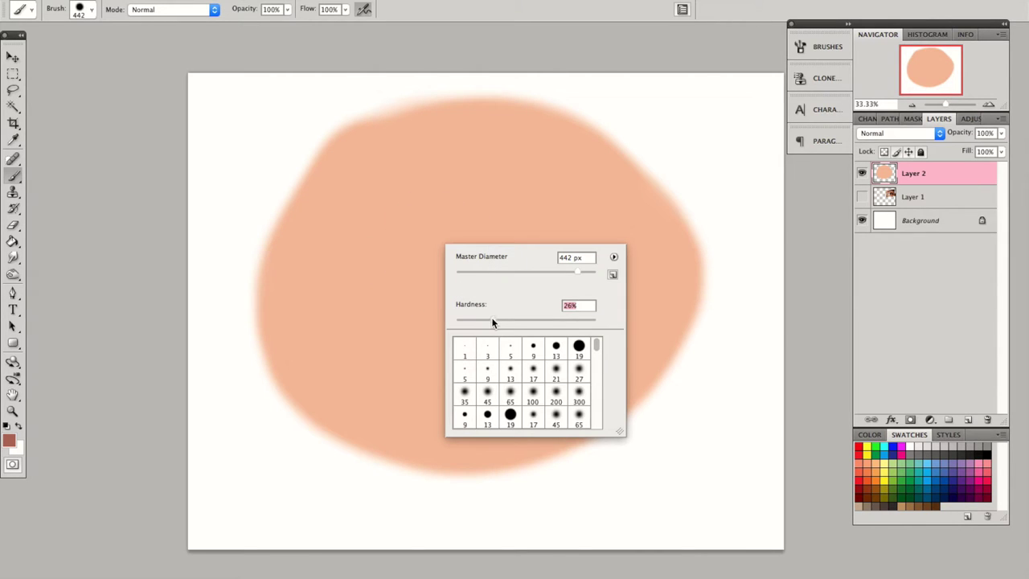
pyautogui.click(565, 320)
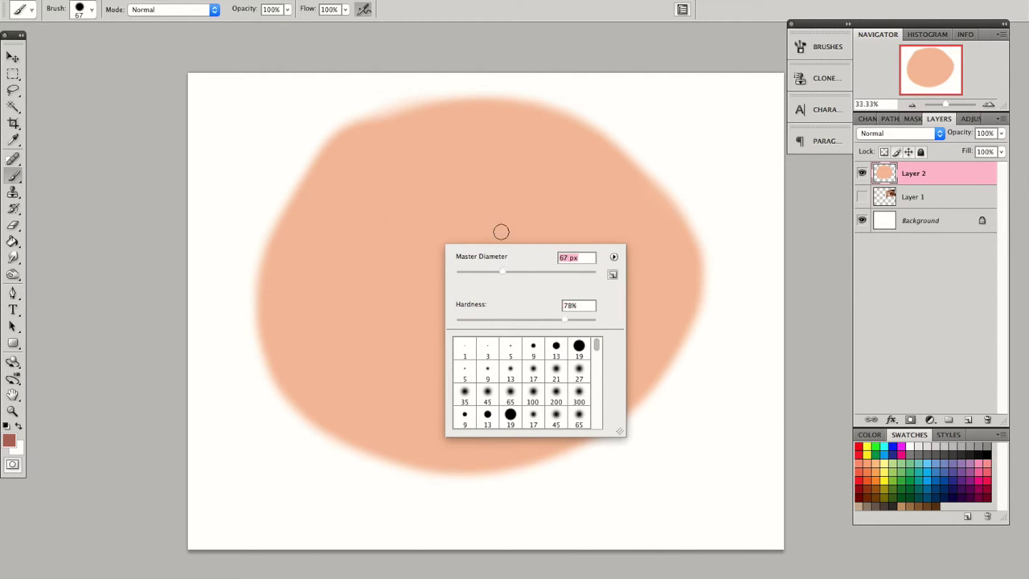
pyautogui.press('Return')
pyautogui.rightClick(423, 263)
pyautogui.moveTo(484, 287); pyautogui.dragTo(492, 286)
pyautogui.press('Return')
pyautogui.moveTo(414, 256)
pyautogui.mouseDown()
pyautogui.moveTo(354, 301)
pyautogui.moveTo(413, 230)
pyautogui.moveTo(369, 278)
pyautogui.moveTo(530, 337)
pyautogui.moveTo(558, 281)
pyautogui.moveTo(379, 322)
pyautogui.mouseUp()
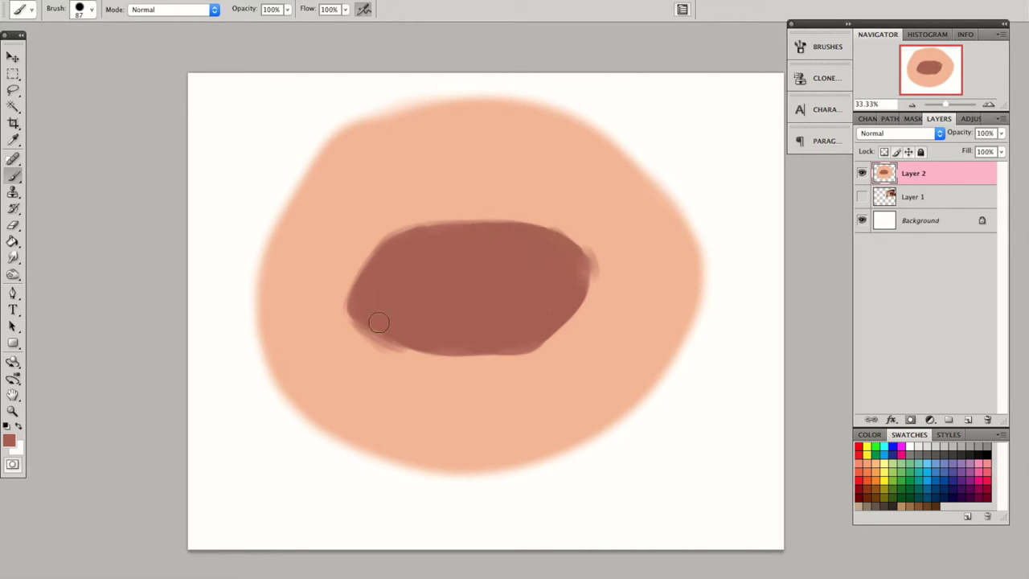
# Step: Paint a reddish-brown eyebrow arc above the socket with a 73 px brush and trim its edges with sampled skin colour
pyautogui.rightClick(377, 228)
pyautogui.moveTo(437, 252); pyautogui.dragTo(419, 251)
pyautogui.press('Return')
pyautogui.moveTo(437, 202)
pyautogui.mouseDown()
pyautogui.moveTo(351, 218)
pyautogui.moveTo(488, 195)
pyautogui.mouseUp()
pyautogui.keyDown('alt'); pyautogui.click(360, 213); pyautogui.keyUp('alt')
pyautogui.moveTo(345, 224)
pyautogui.mouseDown()
pyautogui.moveTo(451, 197)
pyautogui.moveTo(463, 207)
pyautogui.moveTo(594, 212)
pyautogui.mouseUp()
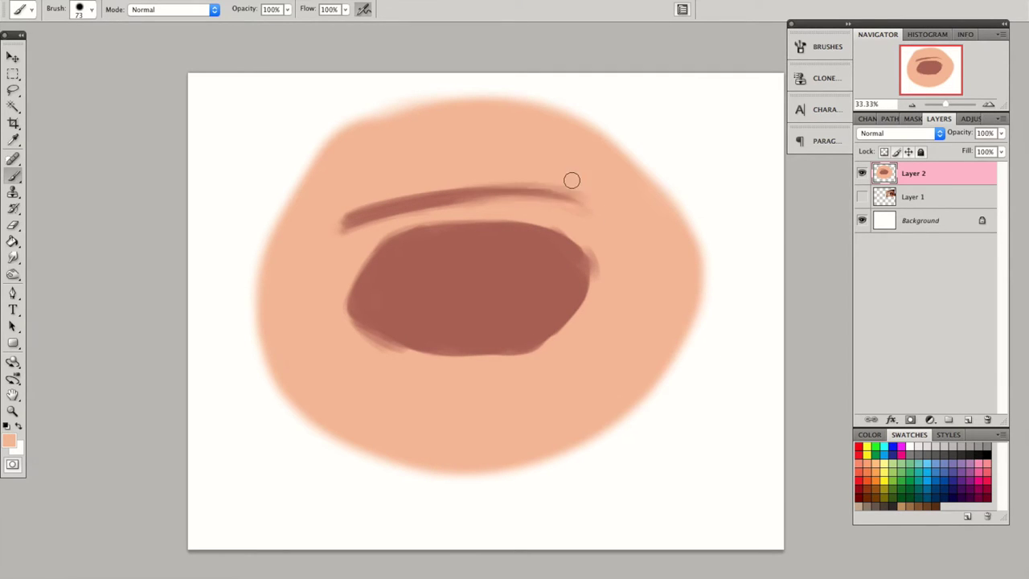
# Step: Choose a very light grey and paint the almond-shaped white of the eye inside the socket
pyautogui.click(9, 440)
pyautogui.click(362, 298)
pyautogui.click(694, 340)
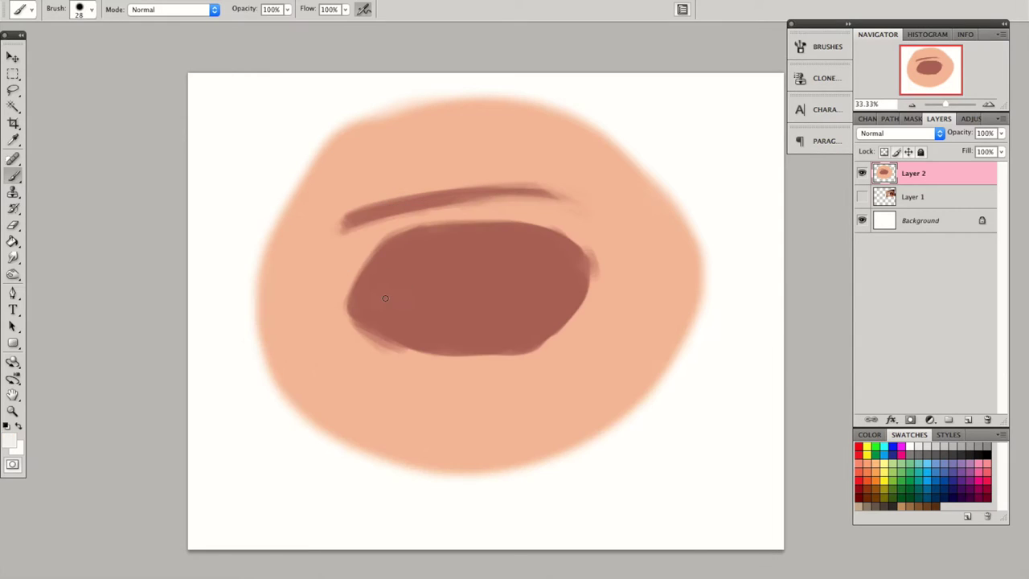
pyautogui.moveTo(406, 281); pyautogui.dragTo(434, 266)
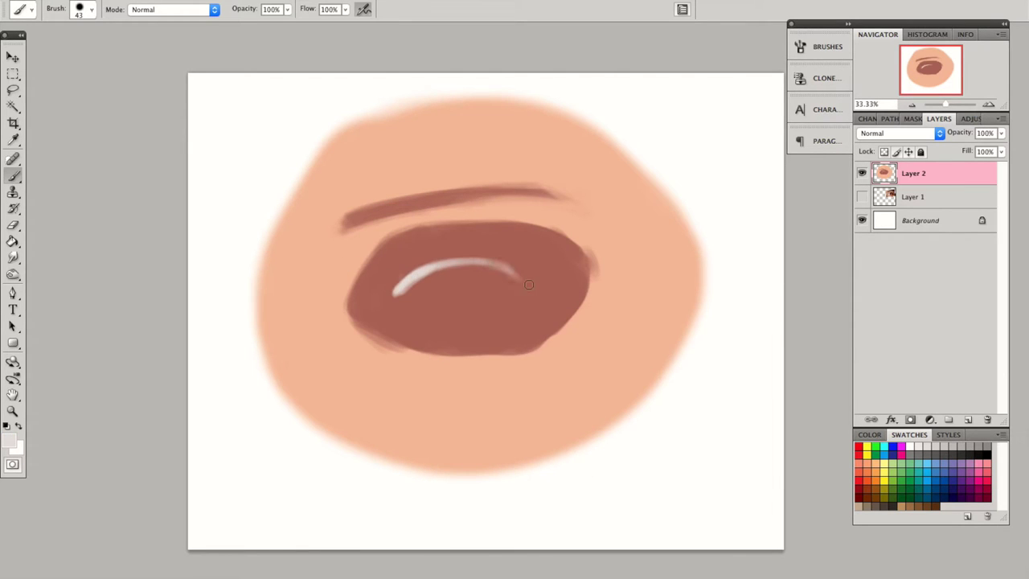
pyautogui.moveTo(449, 314); pyautogui.dragTo(529, 285)
pyautogui.moveTo(412, 280)
pyautogui.mouseDown()
pyautogui.moveTo(467, 265)
pyautogui.moveTo(438, 268)
pyautogui.mouseUp()
# Step: Outline the upper and lower edges of the eye white with thin dark reddish-brown lines using an 8 px brush
pyautogui.keyDown('alt'); pyautogui.click(395, 298); pyautogui.keyUp('alt')
pyautogui.keyDown('alt'); pyautogui.click(468, 318); pyautogui.keyUp('alt')
pyautogui.keyDown('alt'); pyautogui.click(443, 340); pyautogui.keyUp('alt')
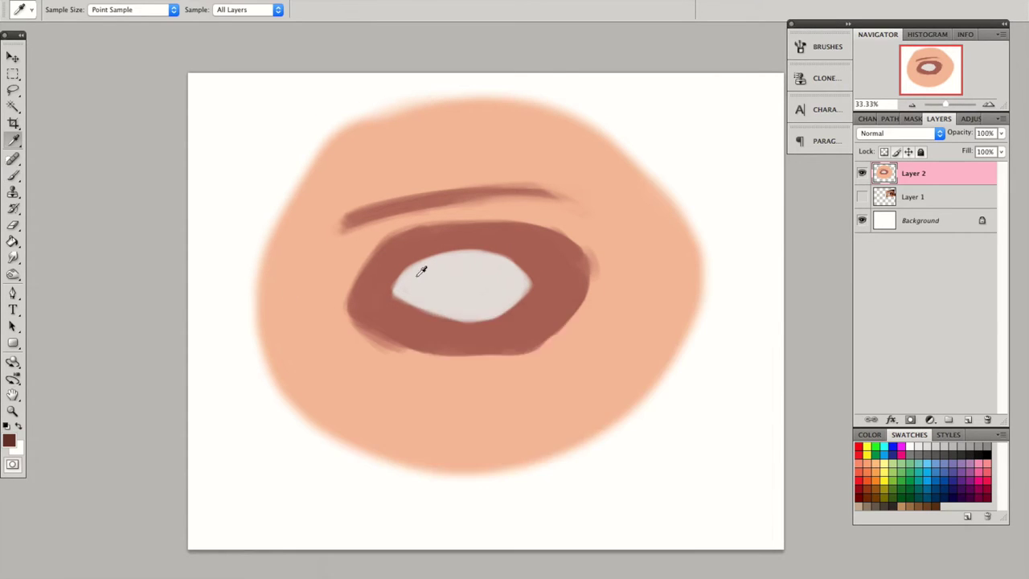
pyautogui.hotkey('ctrl', '+')
pyautogui.press('[')
pyautogui.press('[')
pyautogui.press('[')
pyautogui.press('[')
pyautogui.press('[')
pyautogui.press('[')
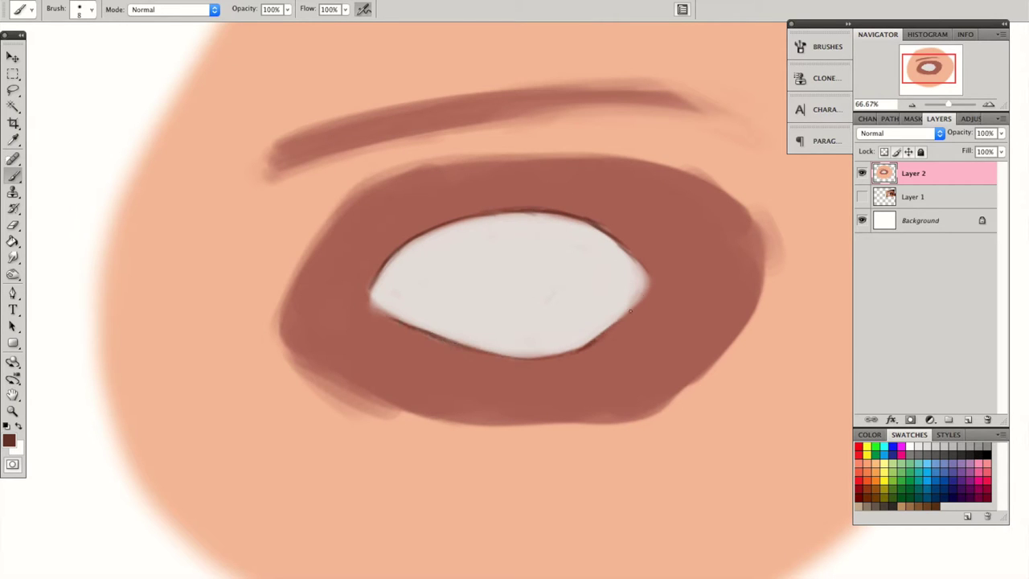
pyautogui.click(911, 105)
pyautogui.click(988, 105)
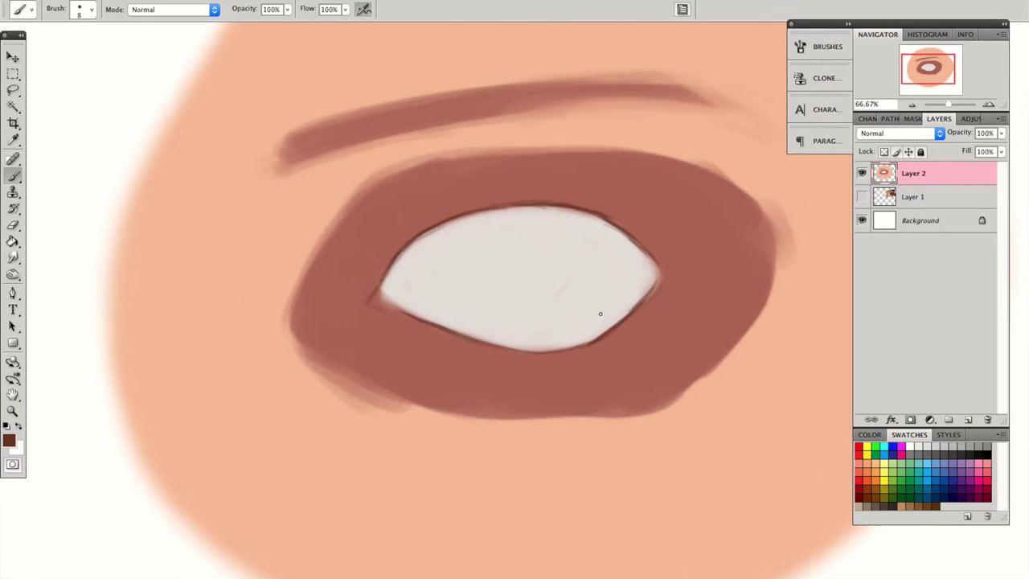
# Step: Choose a medium green and paint a round iris in the eye white with a 59 px brush
pyautogui.click(911, 105)
pyautogui.click(8, 440)
pyautogui.click(427, 380)
pyautogui.press('Return')
pyautogui.press('b')
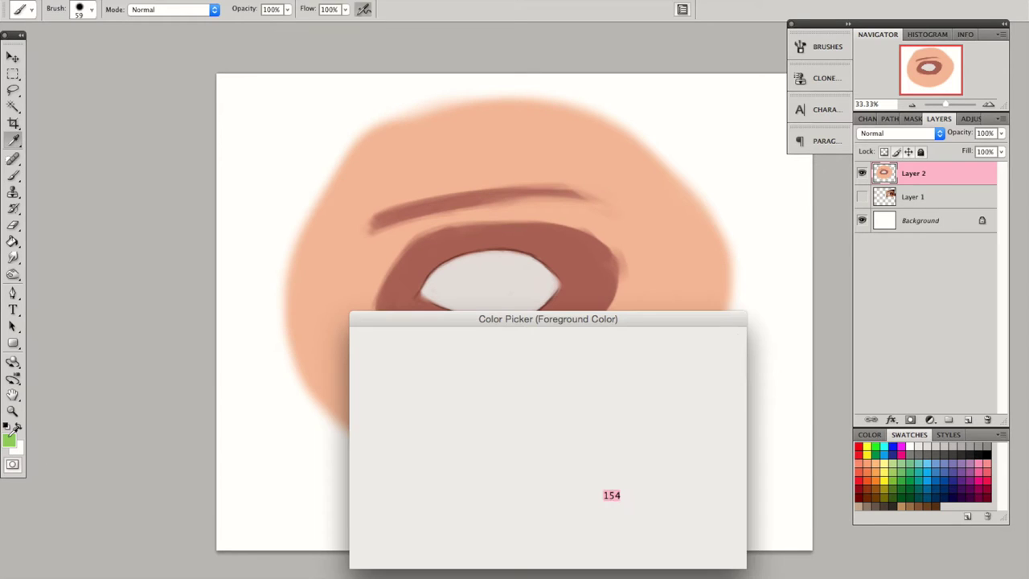
pyautogui.moveTo(492, 299)
pyautogui.mouseDown()
pyautogui.moveTo(494, 254)
pyautogui.moveTo(500, 287)
pyautogui.mouseUp()
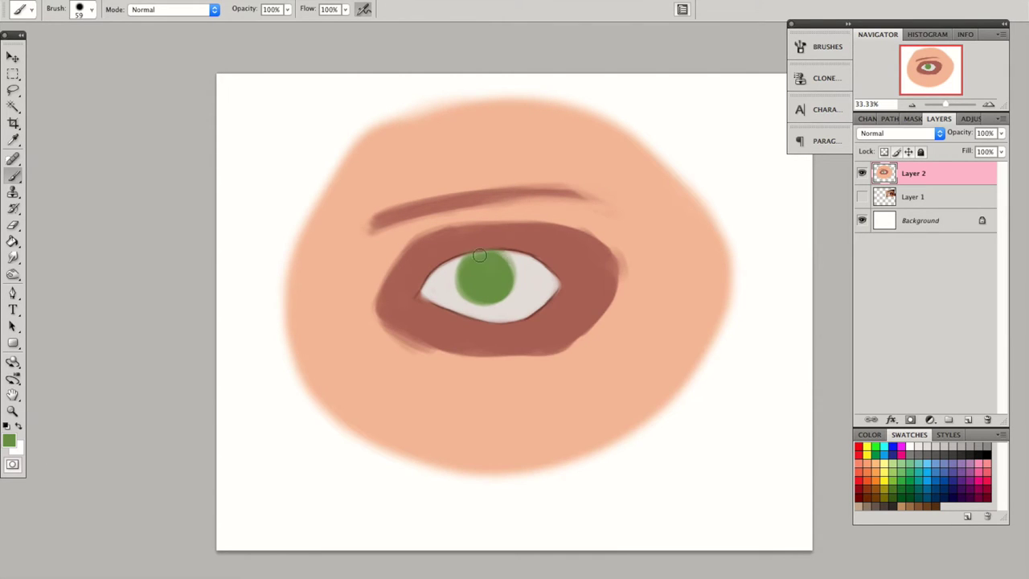
pyautogui.scroll(3, 479, 256)
pyautogui.press('i')
pyautogui.click(564, 234)
pyautogui.press('r')
pyautogui.scroll(-3, 489, 338)
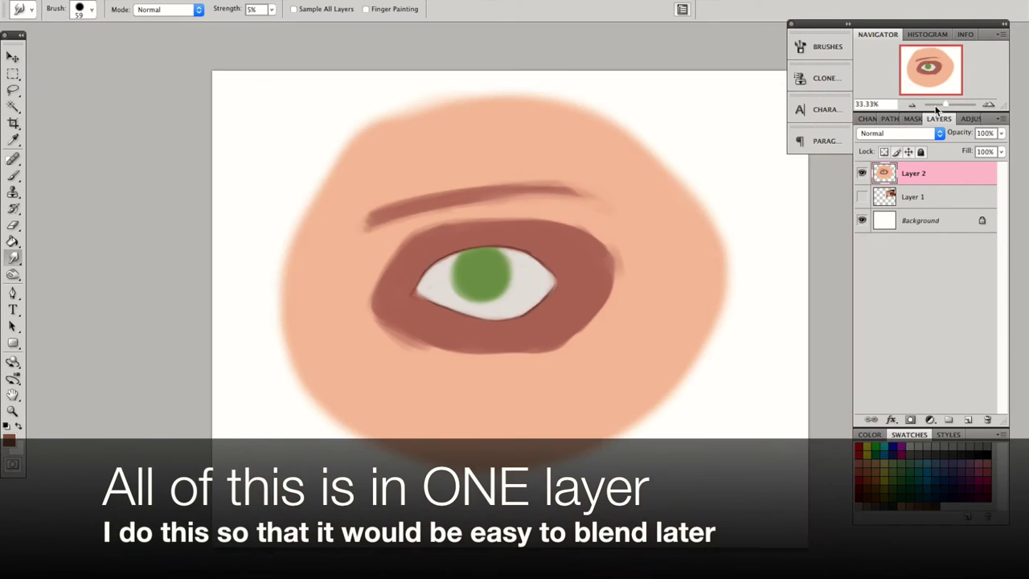
# Step: Shade the eyeball beneath the upper lid in dark grey with a 74 px brush in Multiply mode
pyautogui.scroll(3, 425, 242)
pyautogui.scroll(-2, 425, 241)
pyautogui.press('i')
pyautogui.click(415, 286)
pyautogui.press('b')
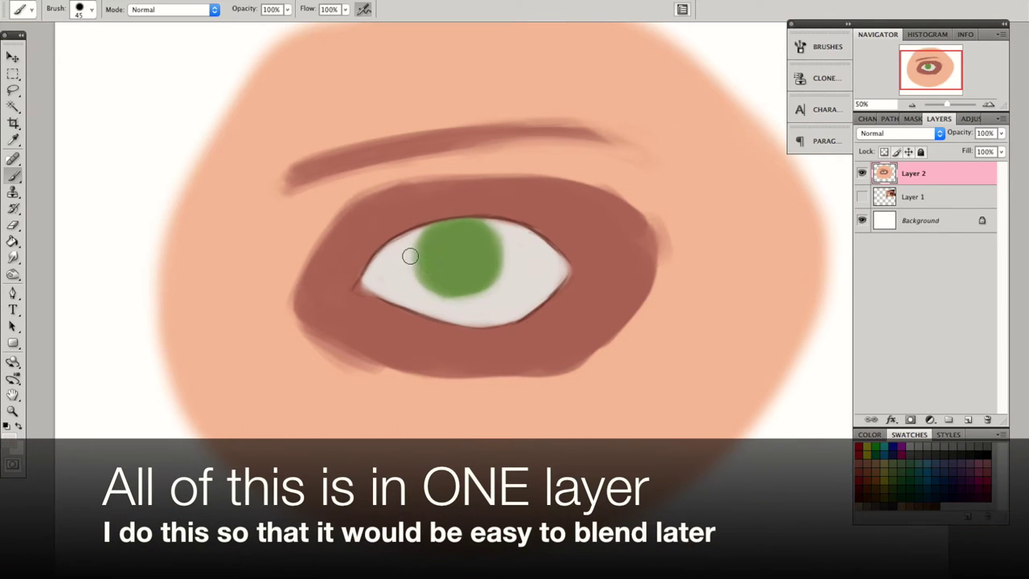
pyautogui.click(173, 9)
pyautogui.click(144, 62)
pyautogui.press(']')
pyautogui.press(']')
pyautogui.press(']')
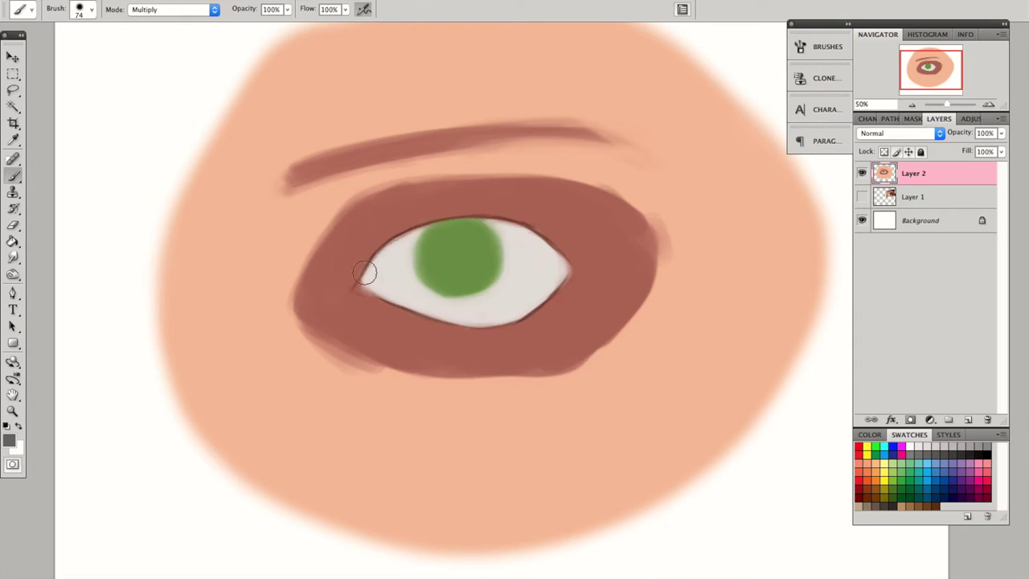
pyautogui.moveTo(374, 271)
pyautogui.mouseDown()
pyautogui.moveTo(511, 222)
pyautogui.moveTo(574, 262)
pyautogui.mouseUp()
pyautogui.rightClick(388, 227)
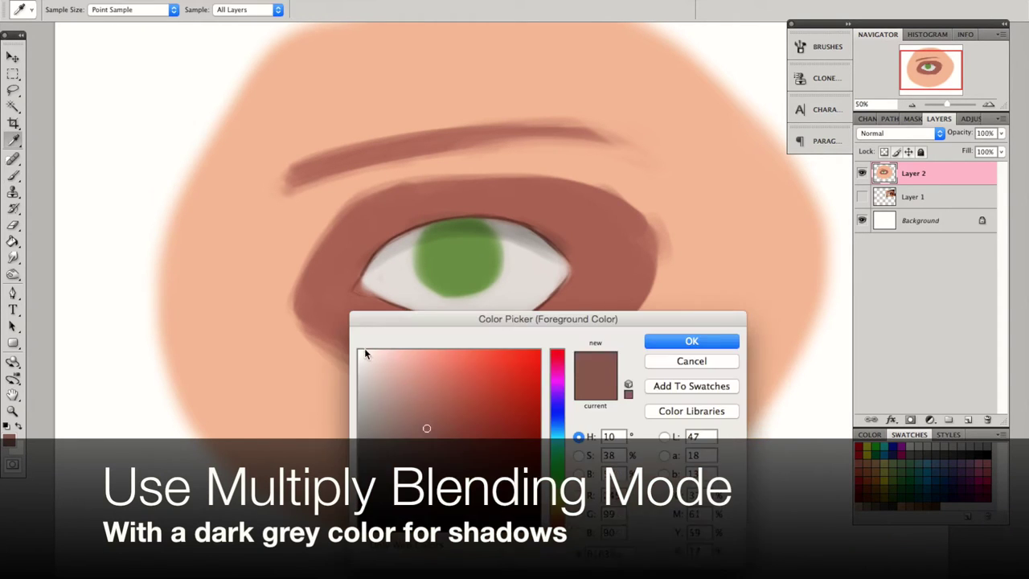
pyautogui.moveTo(358, 289); pyautogui.dragTo(370, 295)
pyautogui.hotkey('ctrl', 'z')
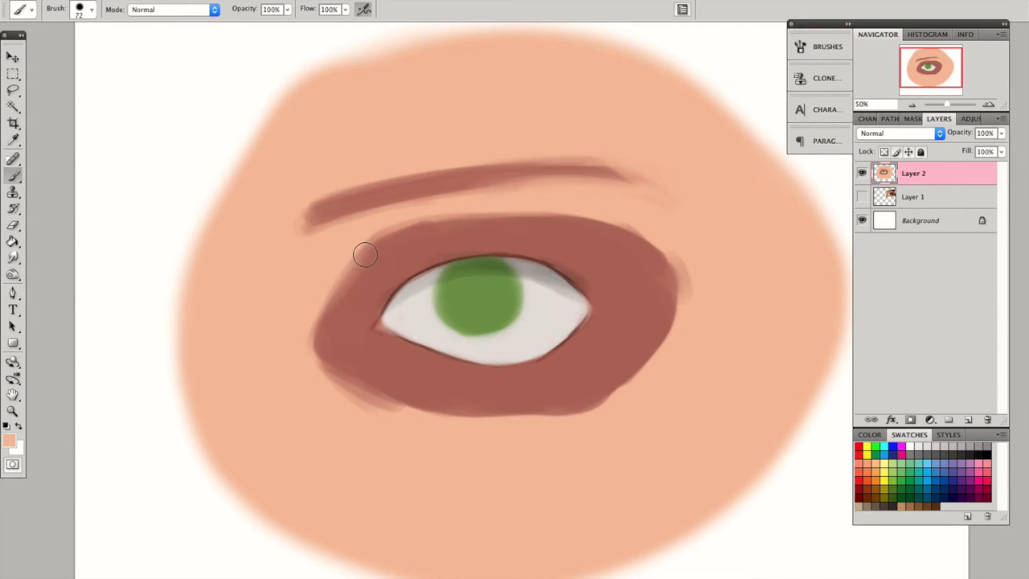
# Step: Paint peach skin colour over the outer edges of the eye socket at both corners and above the upper lid
pyautogui.rightClick(372, 264)
pyautogui.press('Return')
pyautogui.moveTo(681, 294)
pyautogui.mouseDown()
pyautogui.moveTo(563, 420)
pyautogui.moveTo(588, 380)
pyautogui.mouseUp()
pyautogui.moveTo(298, 341)
pyautogui.mouseDown()
pyautogui.moveTo(404, 399)
pyautogui.moveTo(345, 378)
pyautogui.mouseUp()
pyautogui.moveTo(675, 266)
pyautogui.mouseDown()
pyautogui.moveTo(684, 260)
pyautogui.moveTo(629, 266)
pyautogui.moveTo(540, 218)
pyautogui.mouseUp()
# Step: Blend the socket shading at the outer corner and under the eye with sampled skin tones and a larger brush
pyautogui.press(']')
pyautogui.press(']')
pyautogui.keyDown('alt'); pyautogui.click(656, 248); pyautogui.keyUp('alt')
pyautogui.keyDown('alt'); pyautogui.click(567, 361); pyautogui.keyUp('alt')
pyautogui.moveTo(441, 401)
pyautogui.mouseDown()
pyautogui.moveTo(503, 413)
pyautogui.moveTo(436, 394)
pyautogui.moveTo(563, 362)
pyautogui.mouseUp()
pyautogui.rightClick(612, 257)
pyautogui.press('Return')
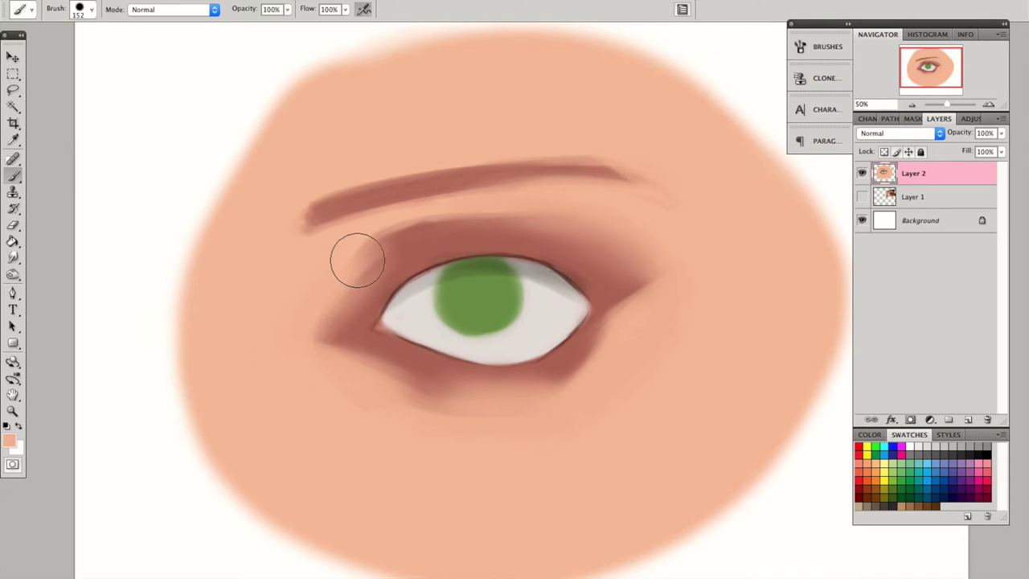
# Step: Soften the shading around the inner corner and above the upper lid into the skin, adjusting the brush size
pyautogui.rightClick(394, 220)
pyautogui.press('Return')
pyautogui.rightClick(404, 220)
pyautogui.moveTo(464, 248); pyautogui.dragTo(483, 248)
pyautogui.press('Return')
pyautogui.rightClick(418, 233)
pyautogui.press('Return')
pyautogui.rightClick(483, 251)
pyautogui.press('Return')
# Step: Refine the lower lid and outer corner shading with smaller brushes and sampled salmon, brown and skin tones
pyautogui.press('[')
pyautogui.press('[')
pyautogui.keyDown('alt'); pyautogui.click(340, 317); pyautogui.keyUp('alt')
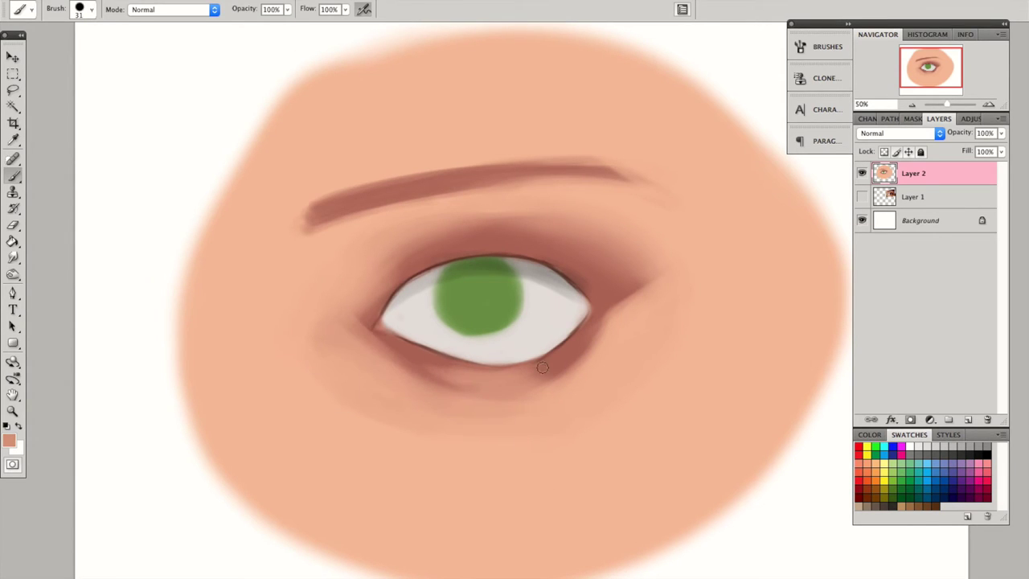
pyautogui.rightClick(565, 266)
pyautogui.moveTo(635, 298); pyautogui.dragTo(596, 298)
pyautogui.press('Return')
pyautogui.keyDown('alt'); pyautogui.click(586, 337); pyautogui.keyUp('alt')
pyautogui.rightClick(601, 225)
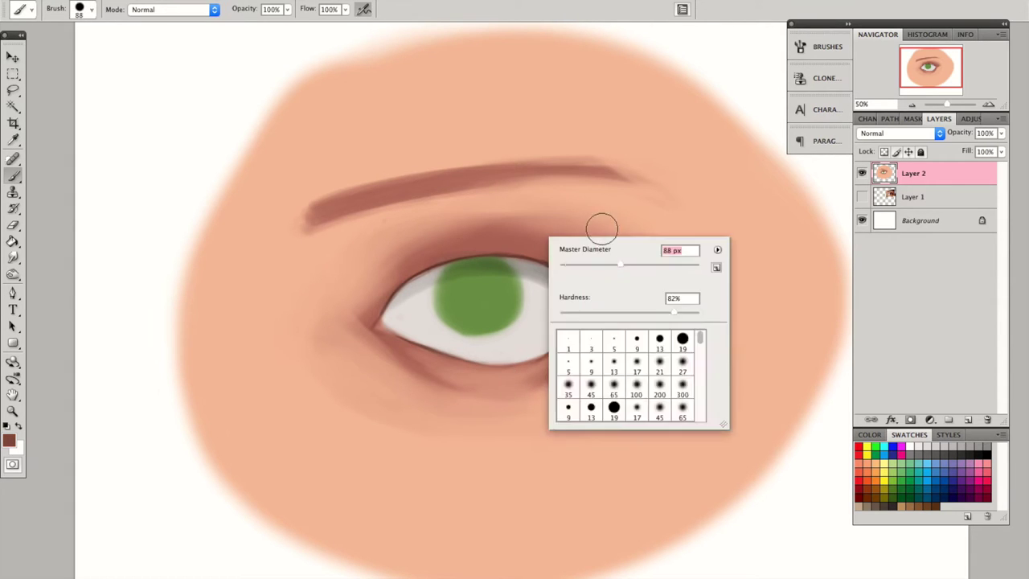
pyautogui.press('Return')
pyautogui.keyDown('alt'); pyautogui.click(351, 277); pyautogui.keyUp('alt')
pyautogui.hotkey('ctrl', '-')
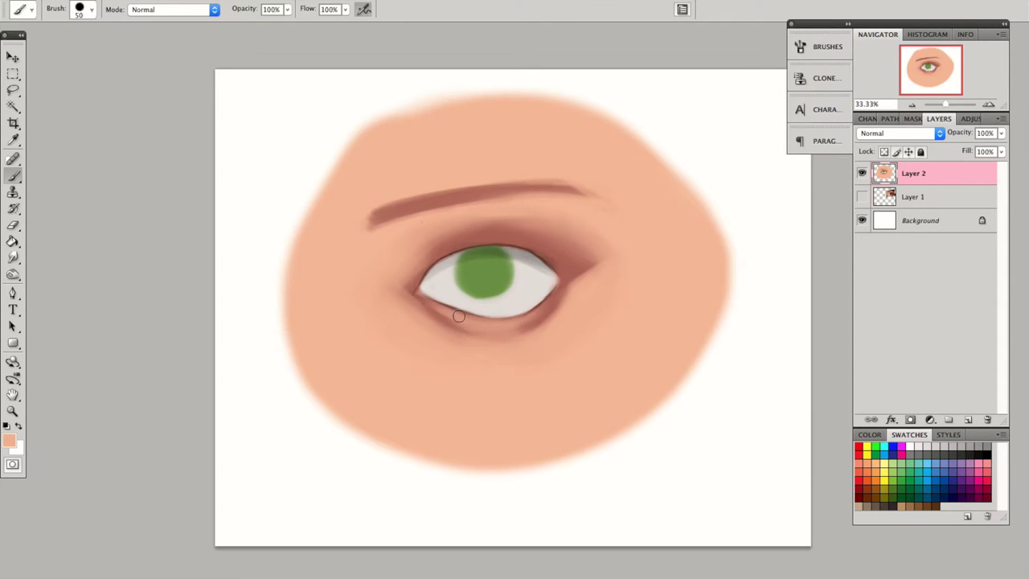
# Step: Show Layer 1 and move its eye reference photo to the lower right of the canvas
pyautogui.click(861, 197)
pyautogui.click(912, 197)
pyautogui.hotkey('ctrl', 't')
pyautogui.moveTo(699, 289); pyautogui.dragTo(699, 430)
pyautogui.press('Return')
# Step: Lock Layer 1 and make Layer 2 the active layer for painting
pyautogui.press('i')
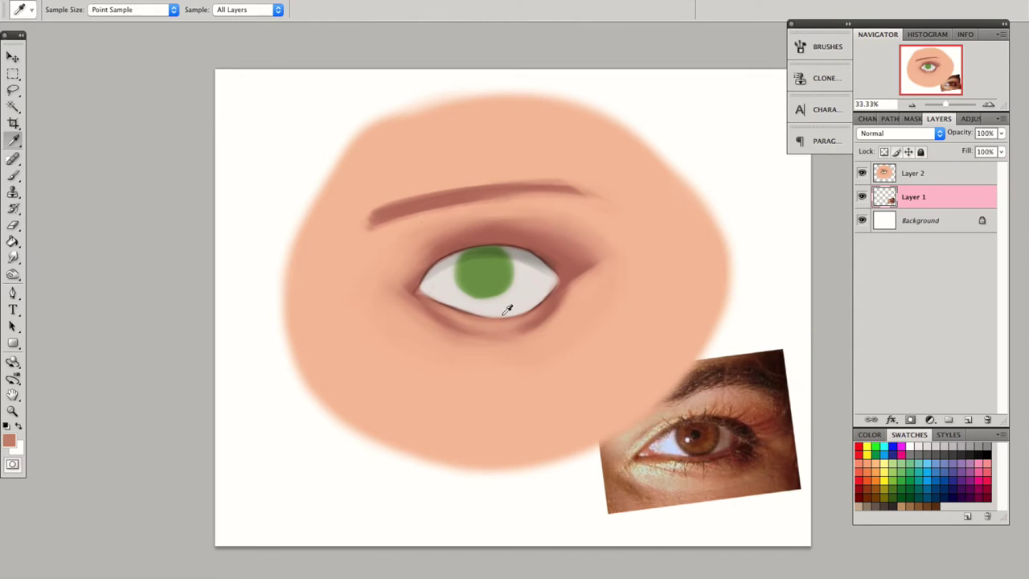
pyautogui.click(862, 197)
pyautogui.click(862, 197)
pyautogui.press('b')
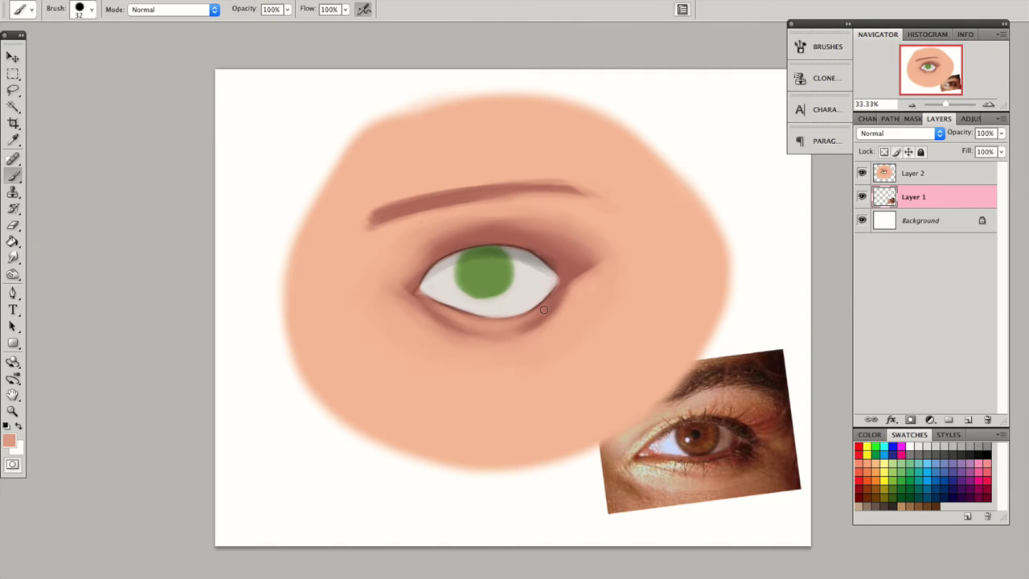
pyautogui.hotkey('alt', ']')
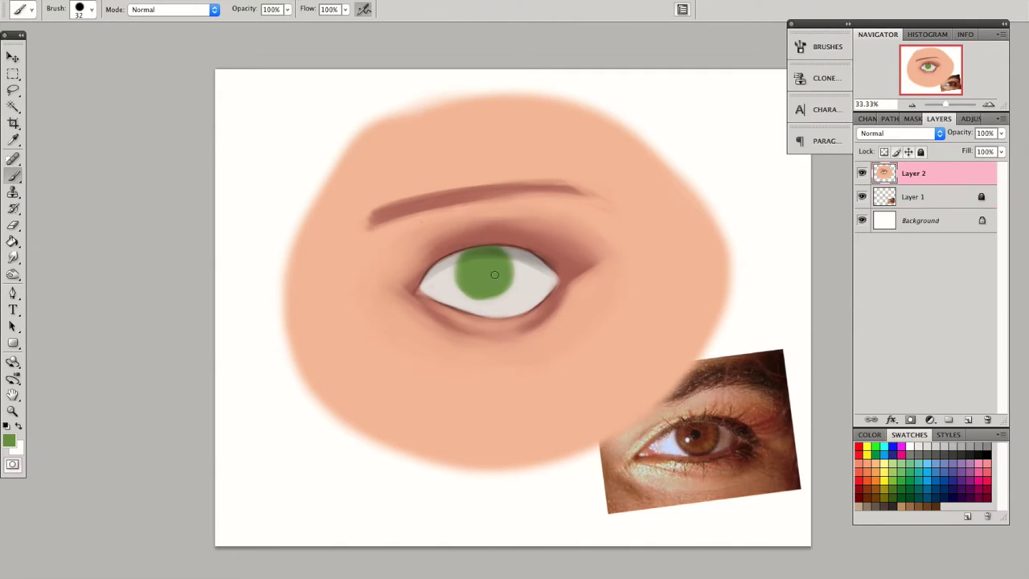
# Step: Set the brush to Multiply mode and choose dark grey #626262 as the foreground colour
pyautogui.click(173, 9)
pyautogui.click(161, 53)
pyautogui.click(8, 440)
pyautogui.click(325, 462)
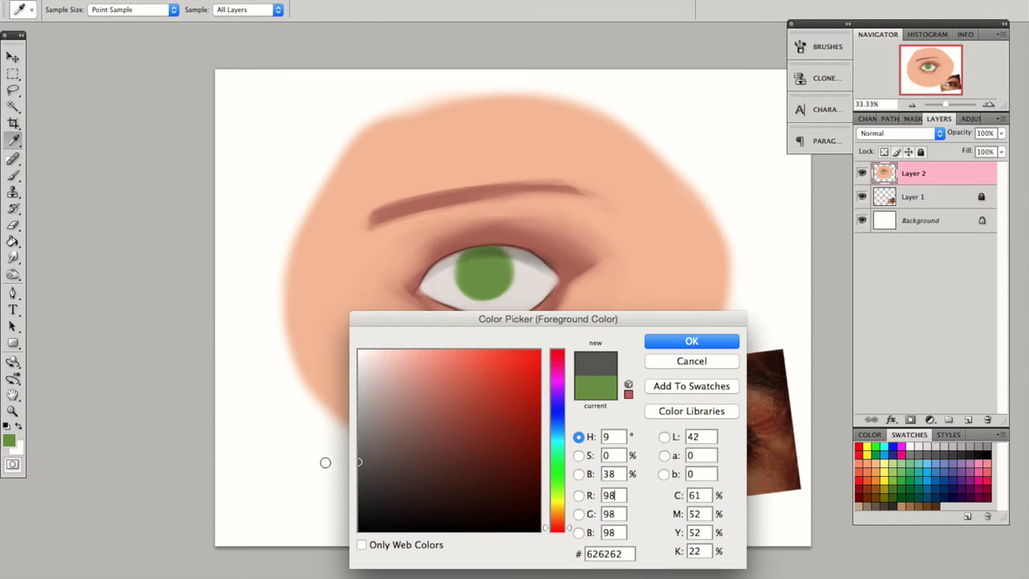
pyautogui.press('Return')
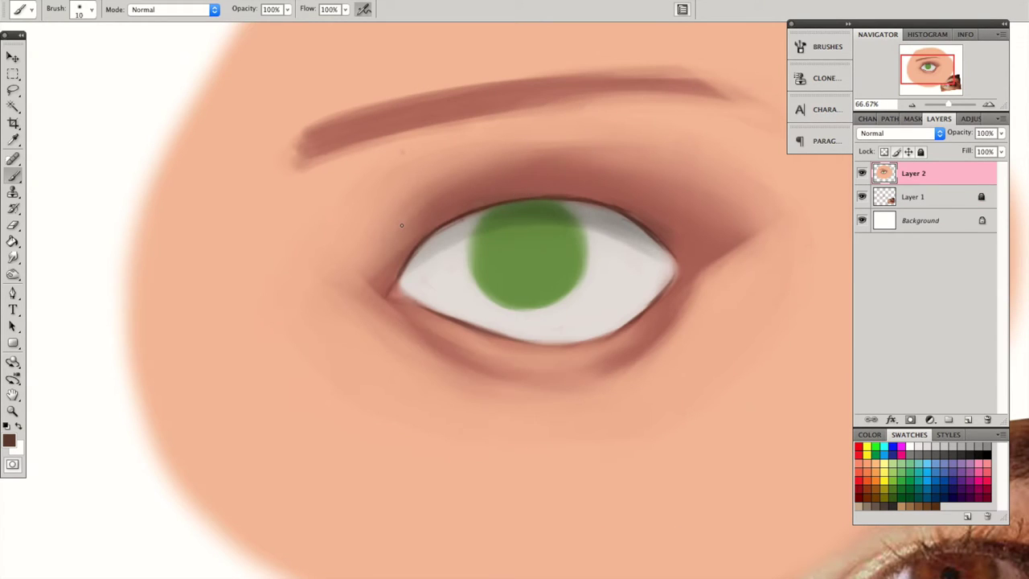
# Step: Draw a thin dark brown crease above the upper lid and darken the lid and outer corner with grey in Multiply mode
pyautogui.moveTo(407, 224); pyautogui.dragTo(389, 237)
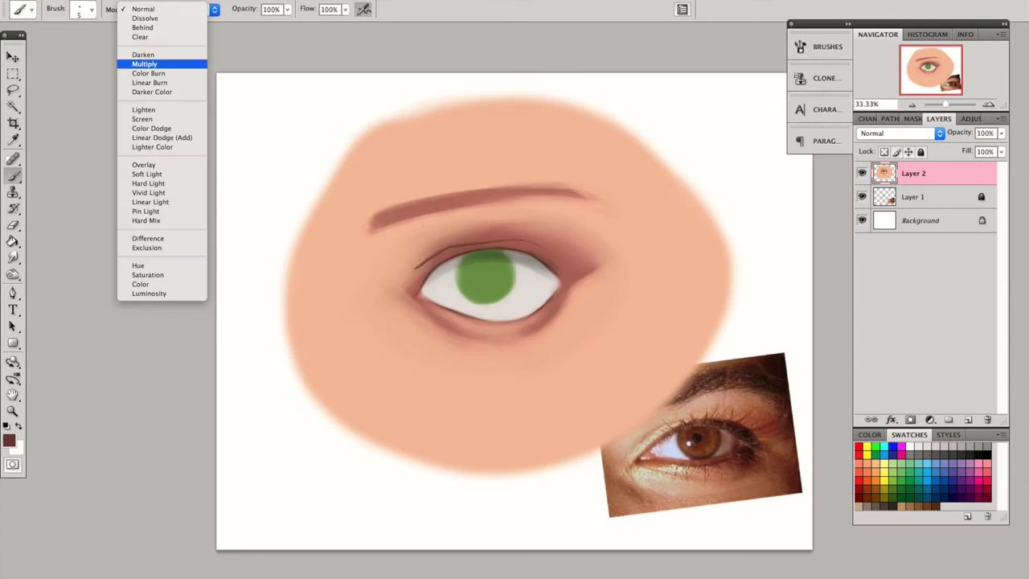
pyautogui.click(161, 62)
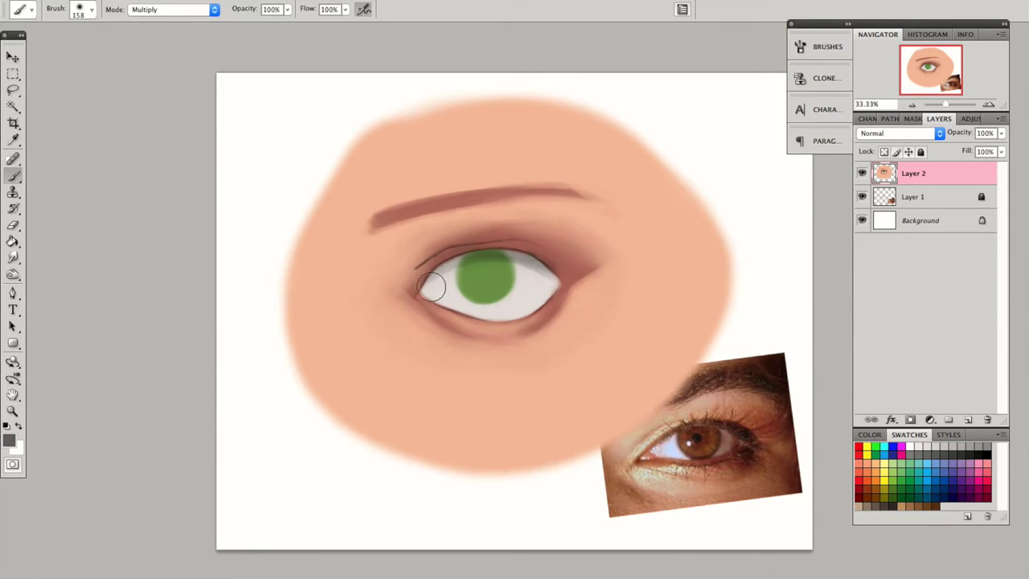
pyautogui.moveTo(498, 258); pyautogui.dragTo(429, 268)
pyautogui.press('[')
pyautogui.press('[')
pyautogui.press('[')
pyautogui.press('[')
pyautogui.press('[')
pyautogui.press('[')
pyautogui.press('[')
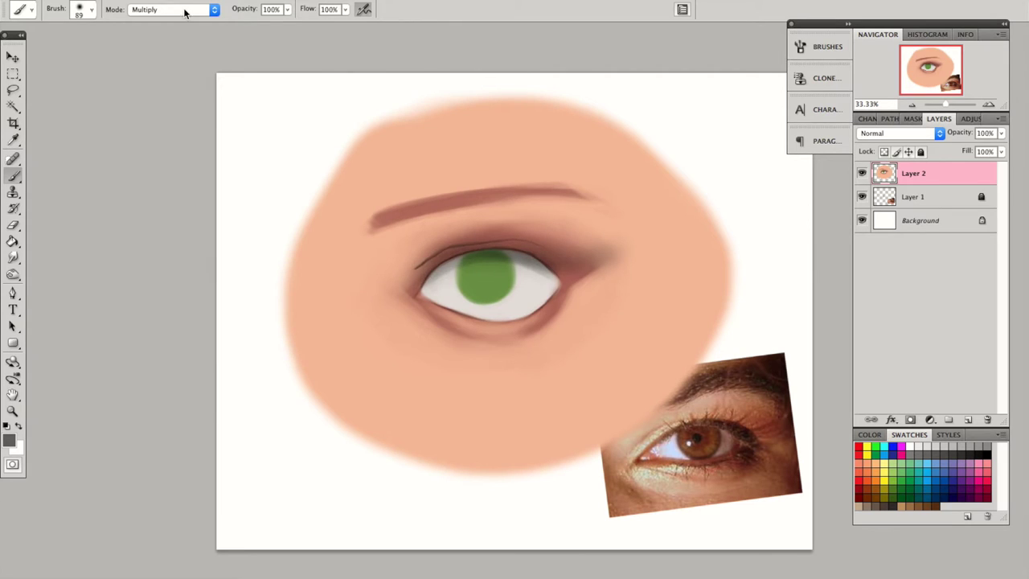
# Step: Paint a lighter skin-tone band on the upper lid between the crease line and the lash line
pyautogui.hotkey('ctrl', '+')
pyautogui.hotkey('ctrl', '+')
pyautogui.keyDown('alt'); pyautogui.click(337, 208); pyautogui.keyUp('alt')
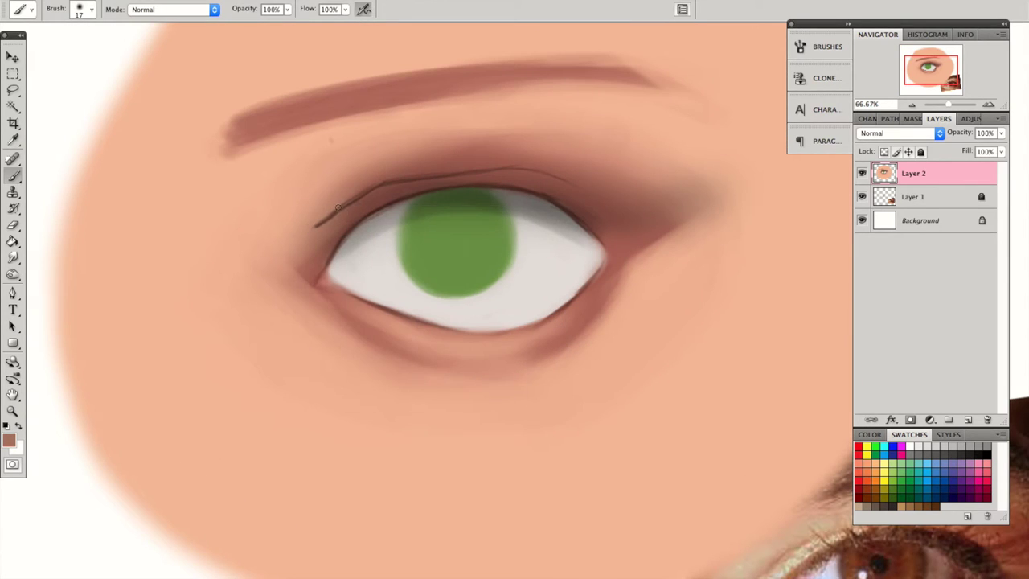
pyautogui.rightClick(379, 193)
pyautogui.moveTo(409, 202); pyautogui.dragTo(405, 202)
pyautogui.press('Return')
pyautogui.keyDown('alt'); pyautogui.click(330, 229); pyautogui.keyUp('alt')
pyautogui.press('[')
pyautogui.press('[')
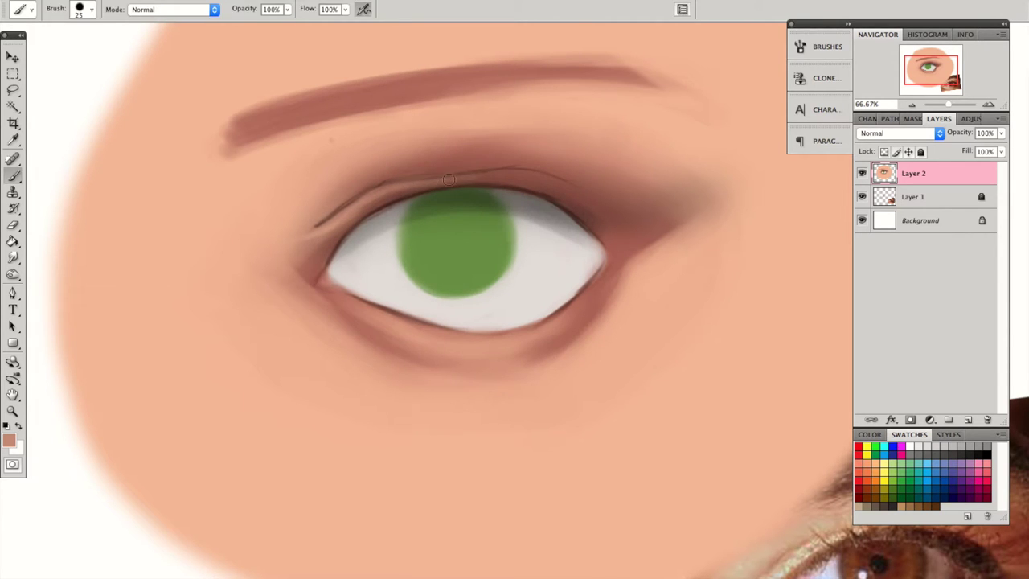
# Step: Refine the upper-lid crease with thin dark brown strokes using a 6 px brush
pyautogui.press('[')
pyautogui.press('[')
pyautogui.keyDown('alt'); pyautogui.click(343, 201); pyautogui.keyUp('alt')
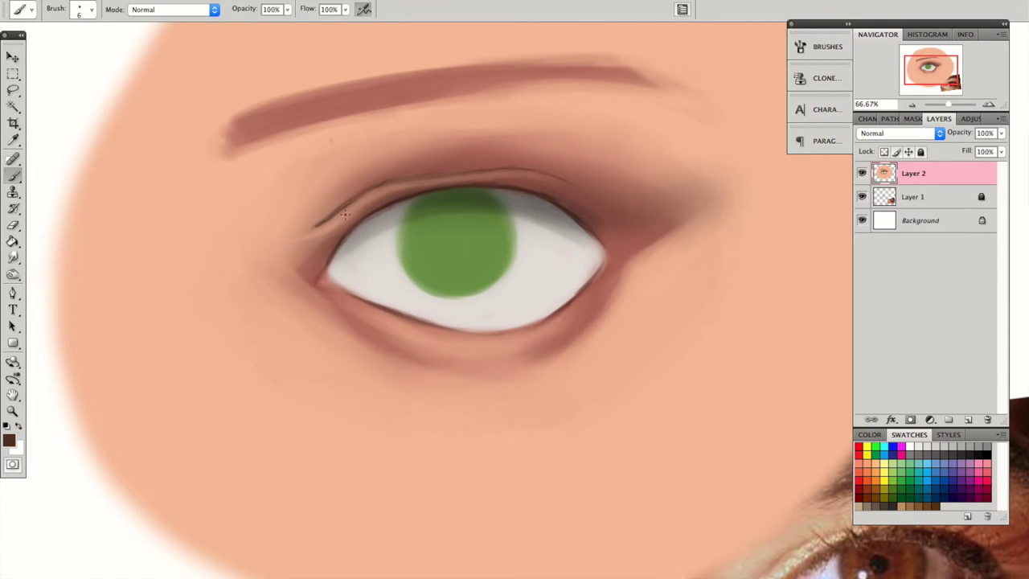
pyautogui.click(914, 106)
pyautogui.keyDown('alt'); pyautogui.click(419, 191); pyautogui.keyUp('alt')
pyautogui.keyDown('alt'); pyautogui.click(450, 207); pyautogui.keyUp('alt')
pyautogui.rightClick(454, 201)
pyautogui.moveTo(523, 200); pyautogui.dragTo(498, 203)
pyautogui.press('Return')
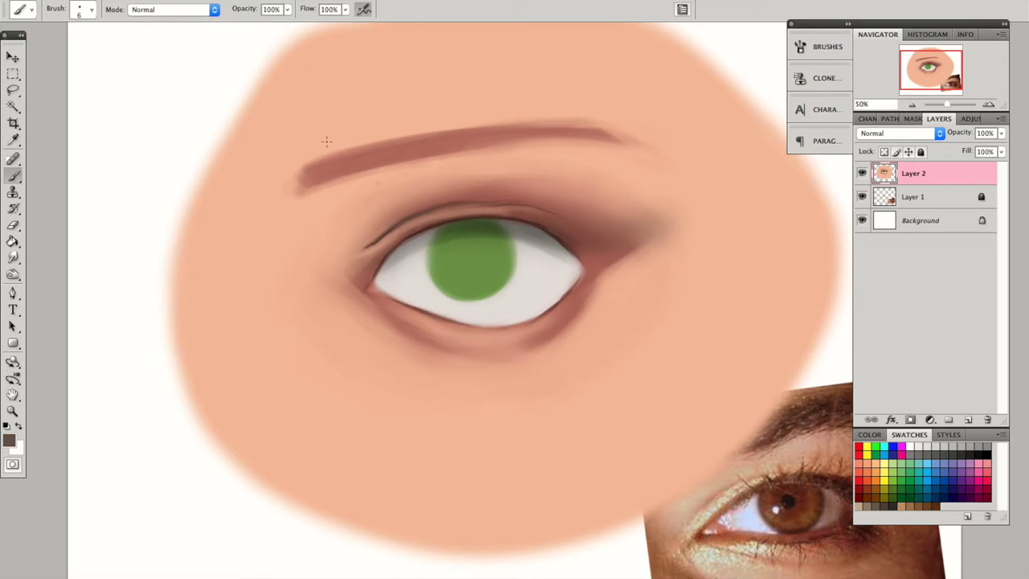
# Step: Blend the upper lid below the crease with a 14 px skin-tone brush and soften the surrounding skin at 106 px
pyautogui.click(386, 389)
pyautogui.press('Return')
pyautogui.keyDown('alt'); pyautogui.click(442, 211); pyautogui.keyUp('alt')
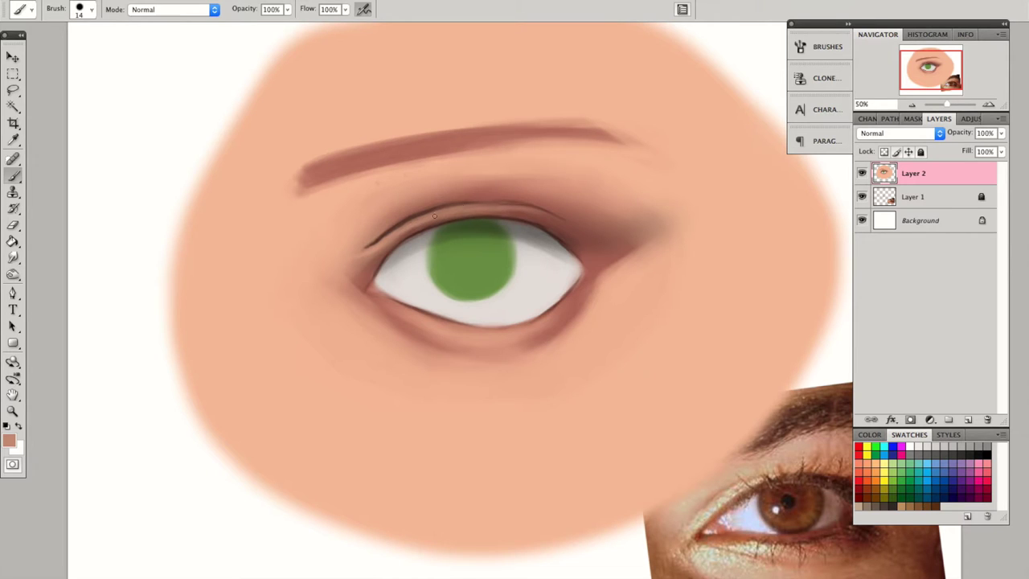
pyautogui.rightClick(515, 265)
pyautogui.rightClick(402, 219)
pyautogui.moveTo(486, 246); pyautogui.dragTo(499, 247)
pyautogui.press('Return')
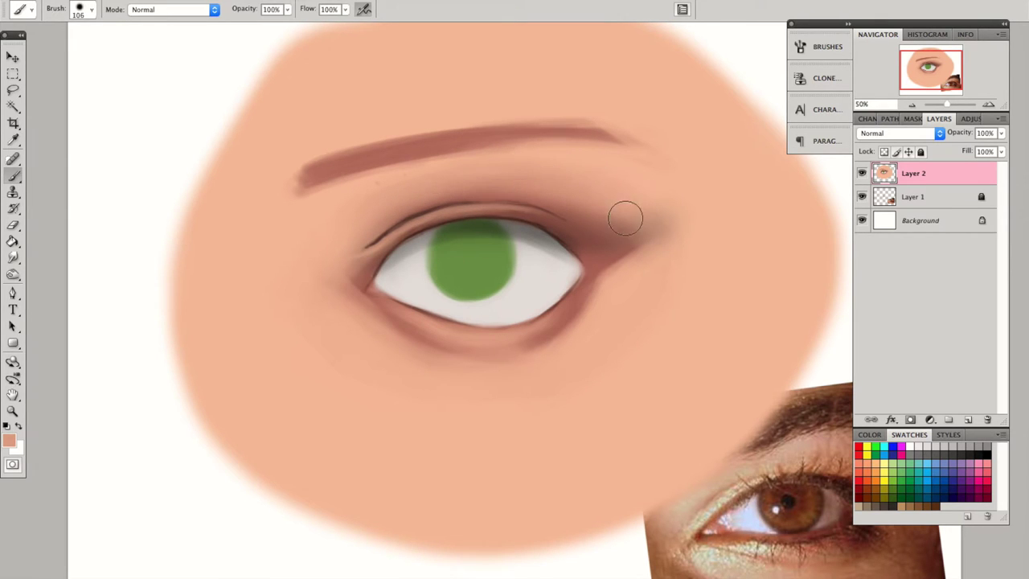
pyautogui.press('l')
pyautogui.moveTo(575, 269)
pyautogui.mouseDown()
pyautogui.moveTo(441, 299)
pyautogui.moveTo(500, 341)
pyautogui.mouseUp()
pyautogui.hotkey('ctrl', 'j')
pyautogui.hotkey('ctrl', 't')
pyautogui.press('Escape')
pyautogui.hotkey('ctrl', 'e')
# Step: Lasso the lower lid area and push the lower lid upward with Liquify to narrow the eye opening
pyautogui.hotkey('ctrl', 'shift', 'x')
pyautogui.click(925, 5)
pyautogui.moveTo(599, 245); pyautogui.dragTo(335, 342)
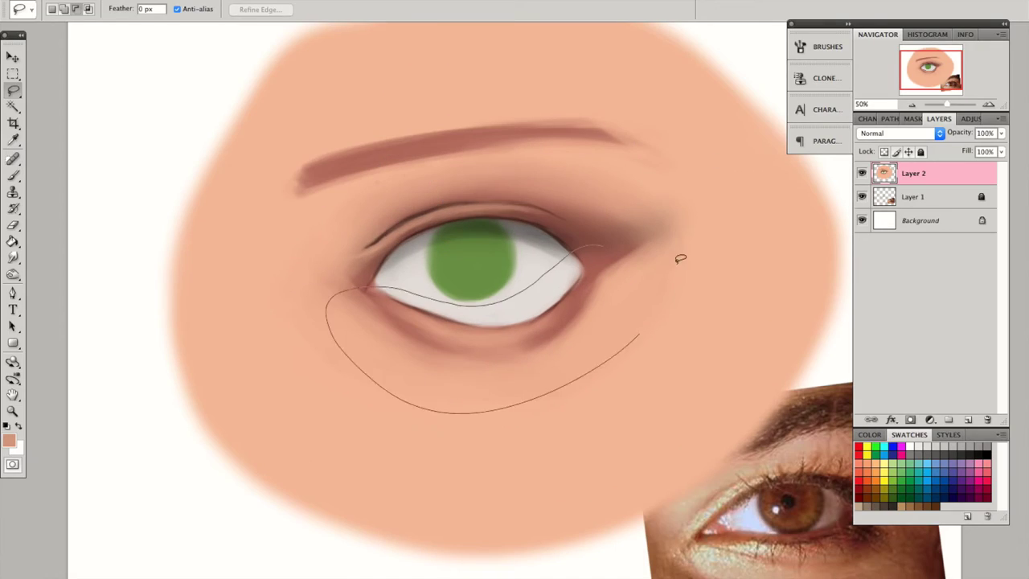
pyautogui.moveTo(400, 392); pyautogui.dragTo(406, 385)
pyautogui.hotkey('ctrl', 'shift', 'x')
pyautogui.moveTo(399, 340)
pyautogui.mouseDown()
pyautogui.moveTo(493, 259)
pyautogui.moveTo(340, 280)
pyautogui.mouseUp()
pyautogui.click(923, 7)
# Step: Shade the edges of the eye white with grey and blend the skin below the lower lid with sampled tones
pyautogui.press('b')
pyautogui.keyDown('alt'); pyautogui.click(499, 314); pyautogui.keyUp('alt')
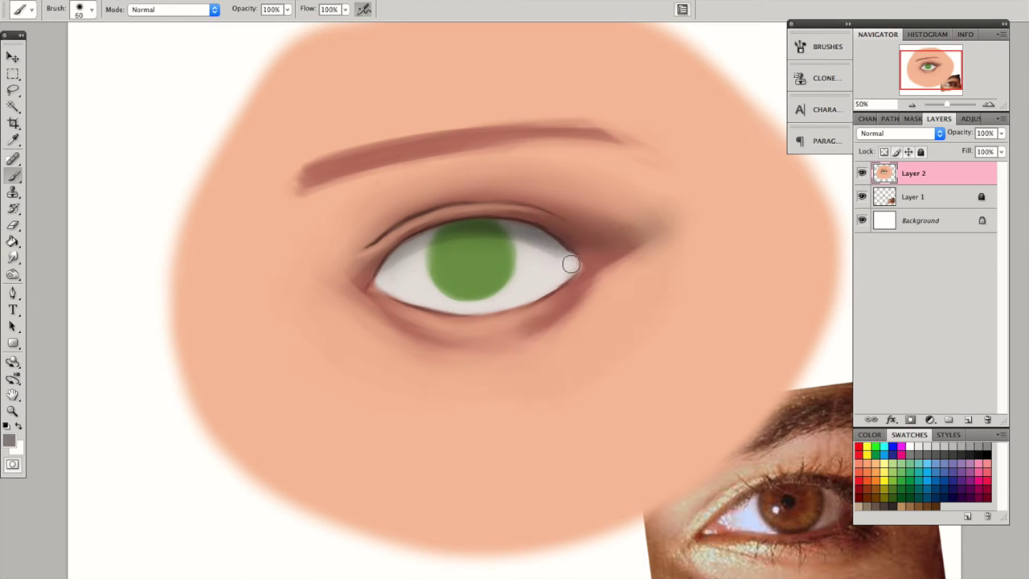
pyautogui.keyDown('alt'); pyautogui.click(507, 231); pyautogui.keyUp('alt')
pyautogui.keyDown('alt'); pyautogui.click(481, 294); pyautogui.keyUp('alt')
pyautogui.press('r')
pyautogui.press('b')
pyautogui.rightClick(450, 259)
pyautogui.press('Return')
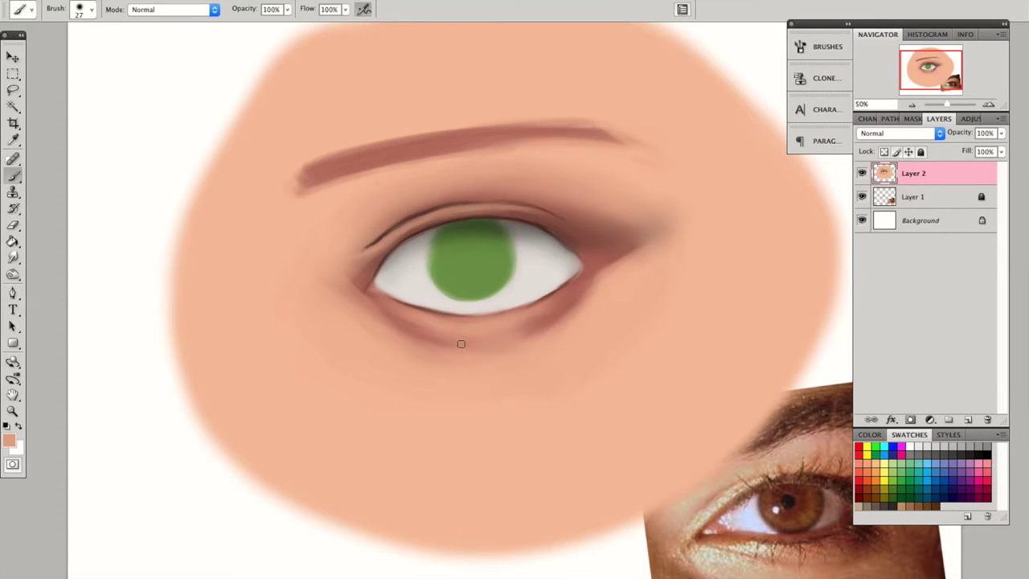
# Step: Paint a thin pink waterline along the lower lid, with a pale highlight near the outer corner
pyautogui.keyDown('alt'); pyautogui.click(432, 265); pyautogui.keyUp('alt')
pyautogui.rightClick(315, 115)
pyautogui.press('Return')
pyautogui.hotkey('ctrl', '+')
pyautogui.rightClick(508, 245)
pyautogui.click(497, 415)
pyautogui.press('Return')
pyautogui.rightClick(574, 241)
pyautogui.press('Return')
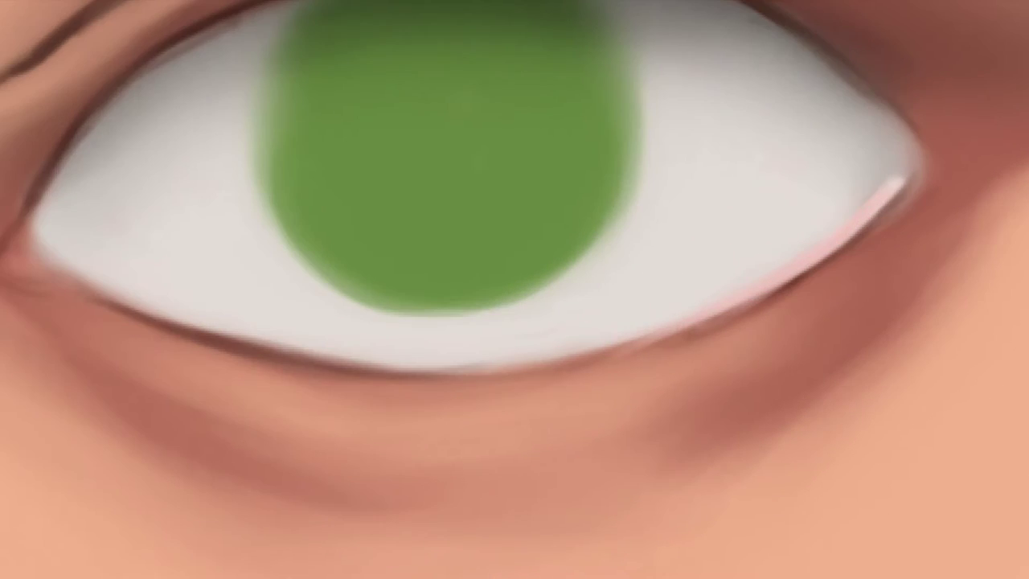
pyautogui.moveTo(775, 276); pyautogui.dragTo(581, 374)
pyautogui.moveTo(201, 338); pyautogui.dragTo(447, 386)
pyautogui.moveTo(533, 368)
pyautogui.mouseDown()
pyautogui.moveTo(257, 361)
pyautogui.moveTo(246, 370)
pyautogui.moveTo(460, 403)
pyautogui.moveTo(377, 372)
pyautogui.moveTo(494, 381)
pyautogui.mouseUp()
pyautogui.rightClick(246, 370)
pyautogui.press('Return')
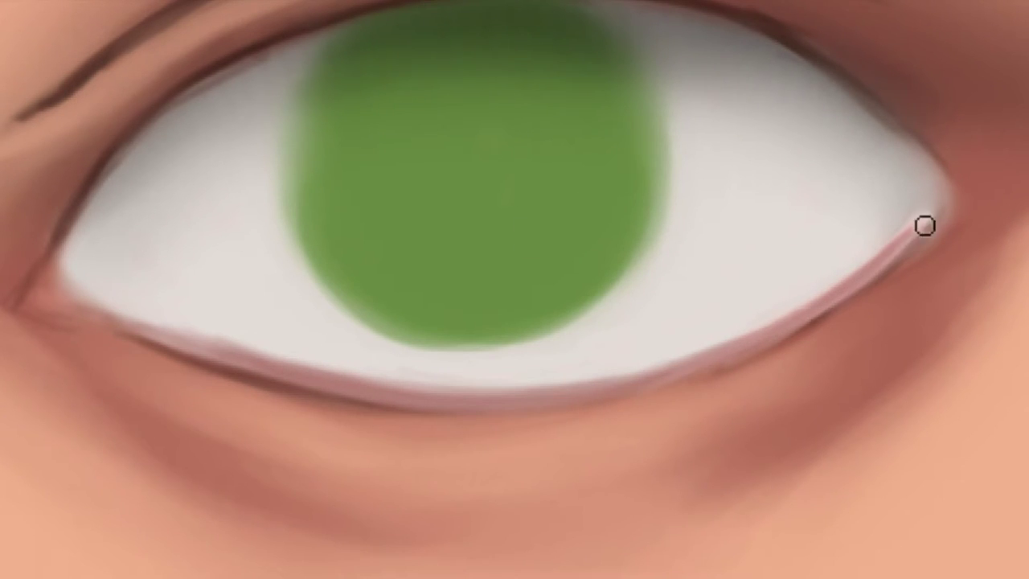
# Step: Darken the upper lash line toward the outer corner and paint a dark brown pupil in the iris
pyautogui.keyDown('alt'); pyautogui.click(751, 35); pyautogui.keyUp('alt')
pyautogui.moveTo(939, 161); pyautogui.dragTo(854, 89)
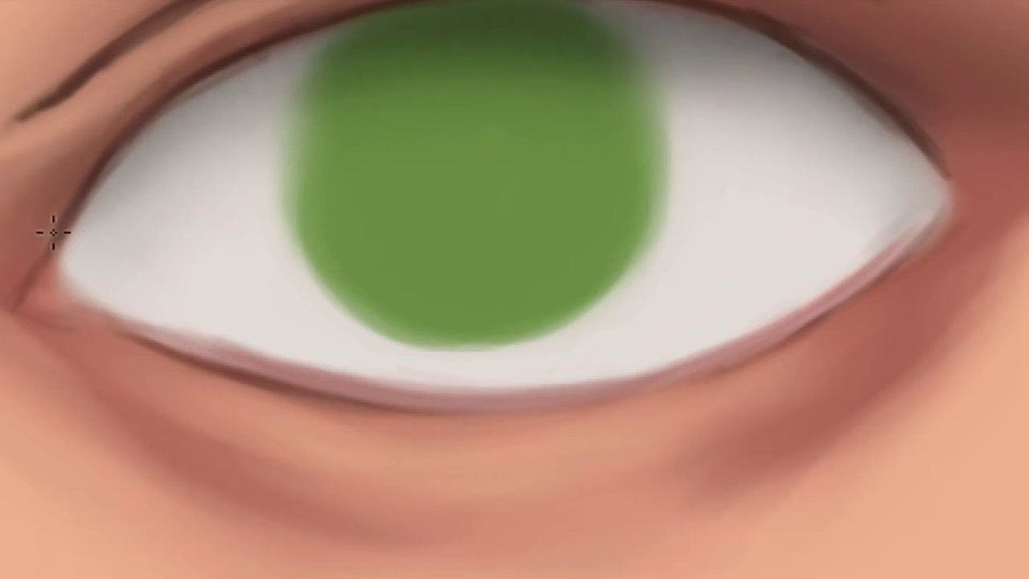
pyautogui.keyDown('alt'); pyautogui.click(857, 218); pyautogui.keyUp('alt')
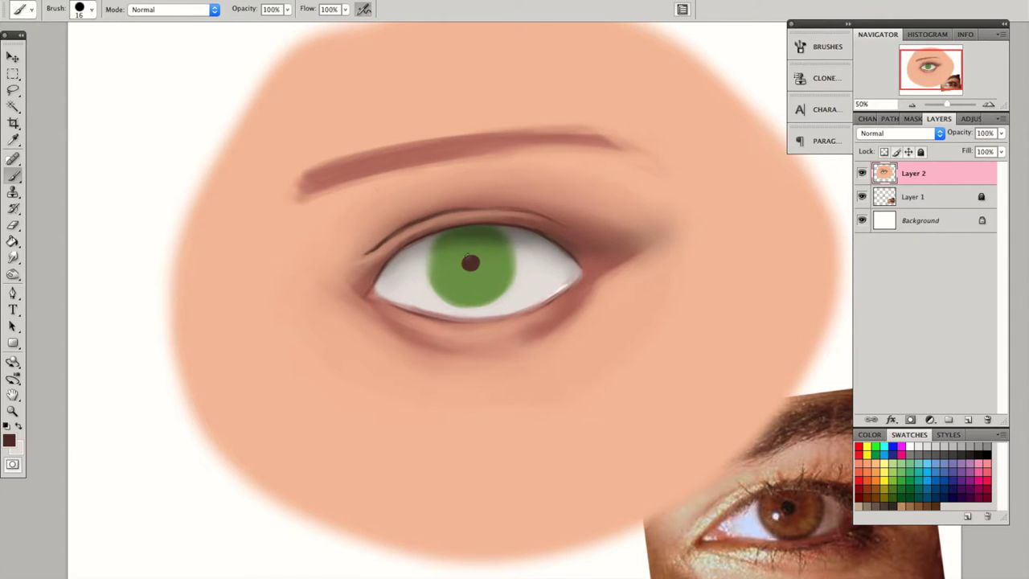
pyautogui.click(912, 102)
# Step: Paint a dark green ring around the outer edge of the iris and blend it toward the centre
pyautogui.keyDown('alt'); pyautogui.click(456, 278); pyautogui.keyUp('alt')
pyautogui.click(173, 9)
pyautogui.press('Escape')
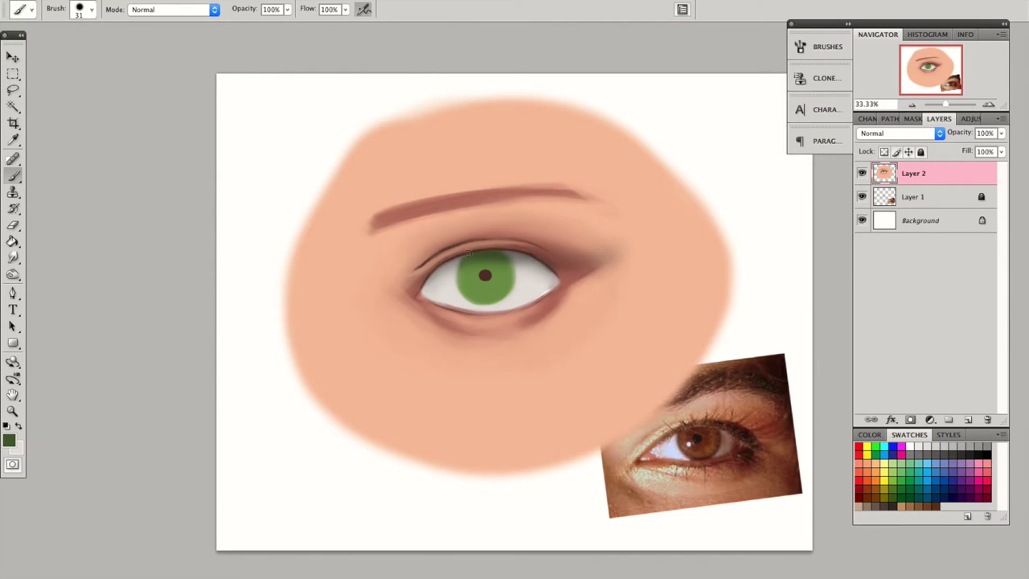
pyautogui.keyDown('alt'); pyautogui.click(504, 285); pyautogui.keyUp('alt')
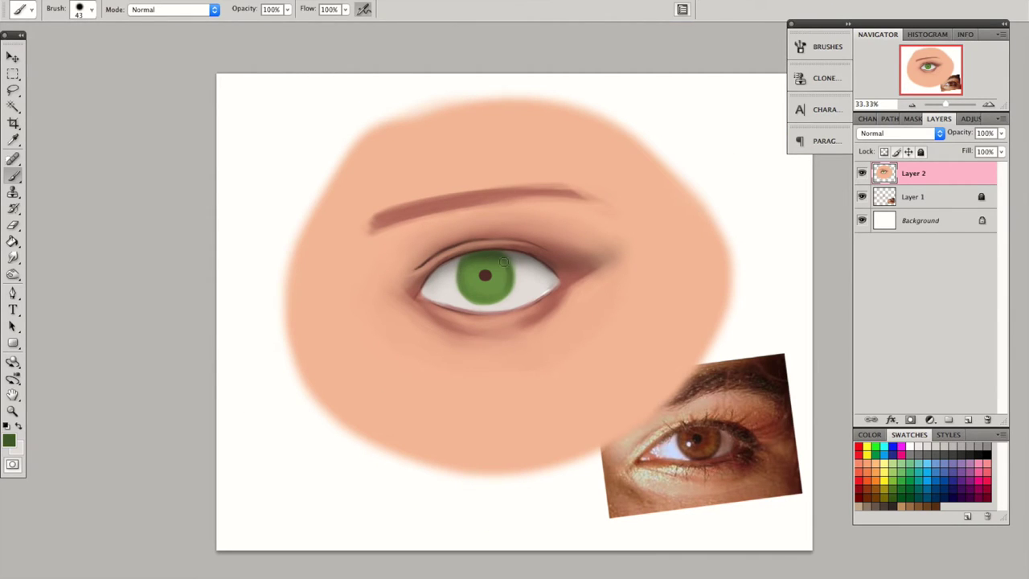
pyautogui.keyDown('alt'); pyautogui.click(472, 255); pyautogui.keyUp('alt')
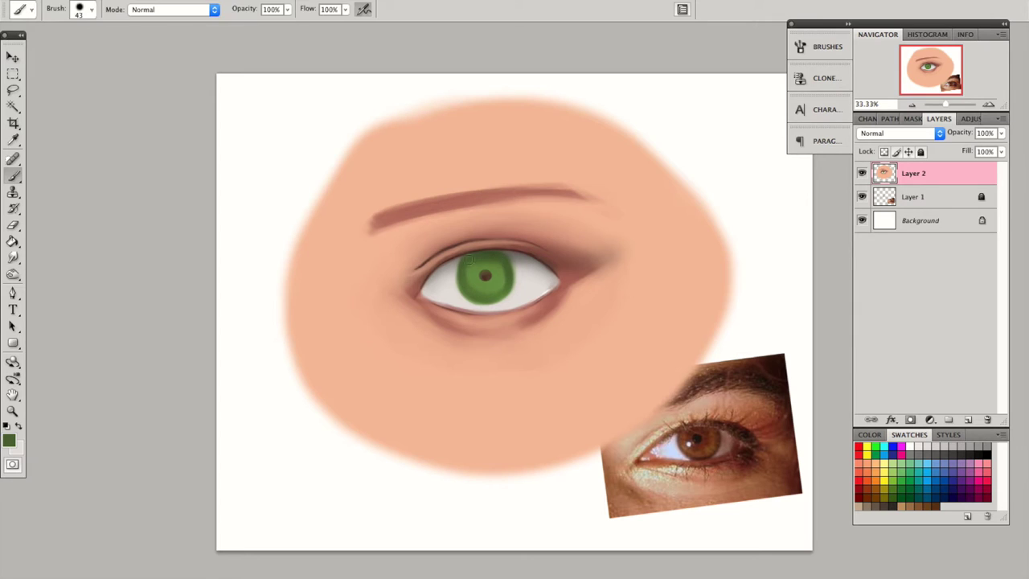
# Step: Shade the upper eye white, lid and outer corner with dark grey using a 185 px brush in Multiply mode
pyautogui.press('r')
pyautogui.rightClick(452, 252)
pyautogui.press('Escape')
pyautogui.click(173, 9)
pyautogui.press('Escape')
pyautogui.click(9, 440)
pyautogui.press('Return')
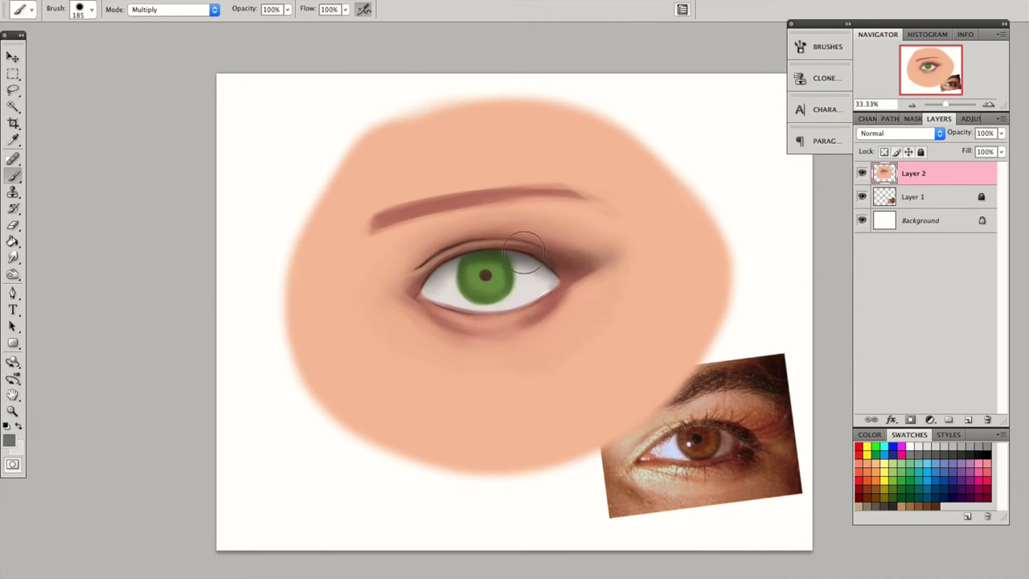
pyautogui.moveTo(428, 286); pyautogui.dragTo(615, 251)
pyautogui.rightClick(517, 172)
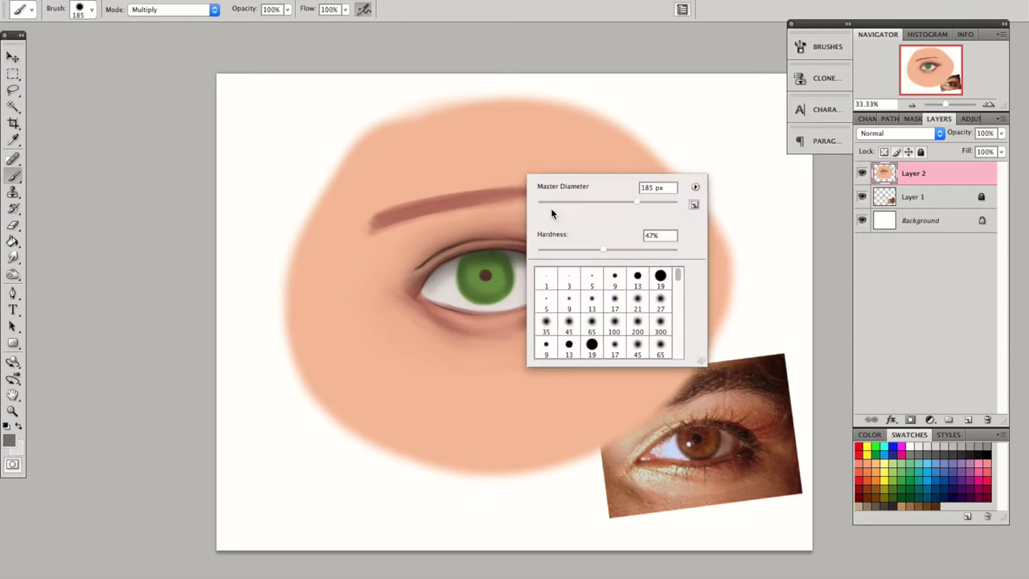
# Step: Return the brush to Normal mode and reshape the eyebrow with a fuller front and an arched, down-curving tail
pyautogui.keyDown('alt'); pyautogui.click(414, 230); pyautogui.keyUp('alt')
pyautogui.rightClick(413, 230)
pyautogui.click(173, 9)
pyautogui.click(144, 10)
pyautogui.rightClick(392, 193)
pyautogui.doubleClick(457, 364)
pyautogui.keyDown('alt'); pyautogui.click(425, 207); pyautogui.keyUp('alt')
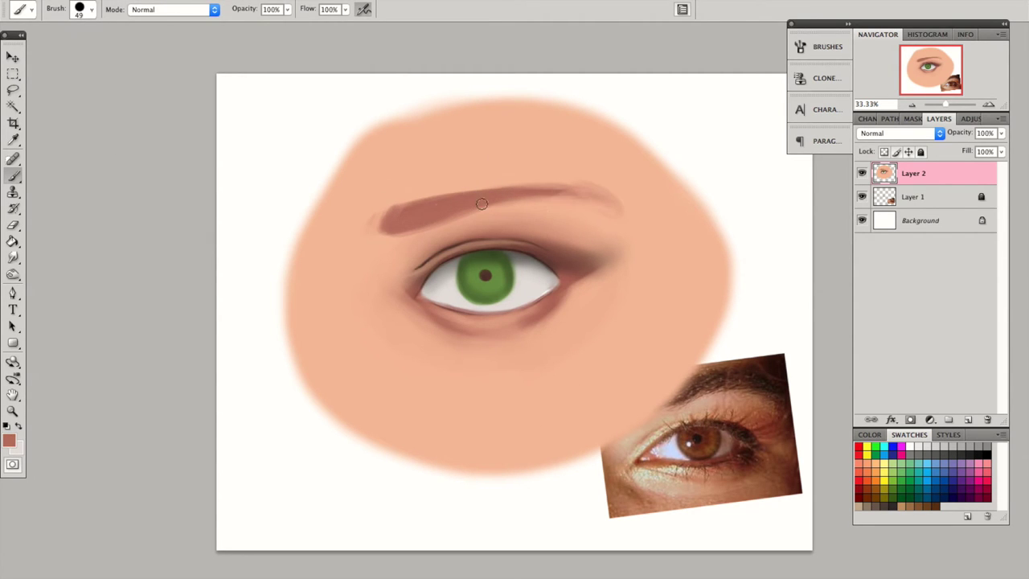
# Step: Add a new layer and draw red eyebrow guide lines on it with the note "where eyebrow should end."
pyautogui.hotkey('alt', 'ctrl', 'shift', 'n')
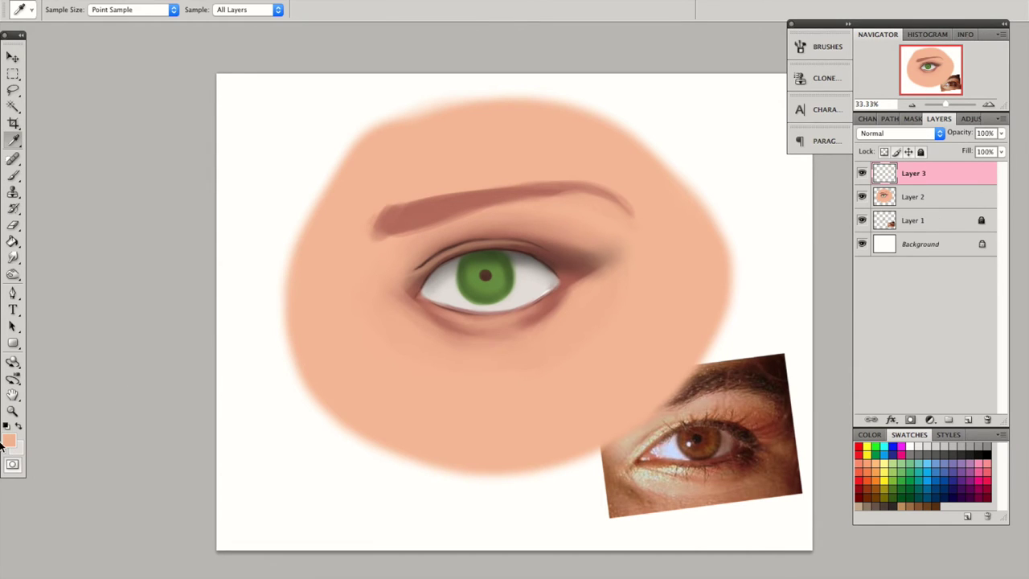
pyautogui.click(9, 440)
pyautogui.press('Return')
pyautogui.rightClick(422, 305)
pyautogui.doubleClick(445, 374)
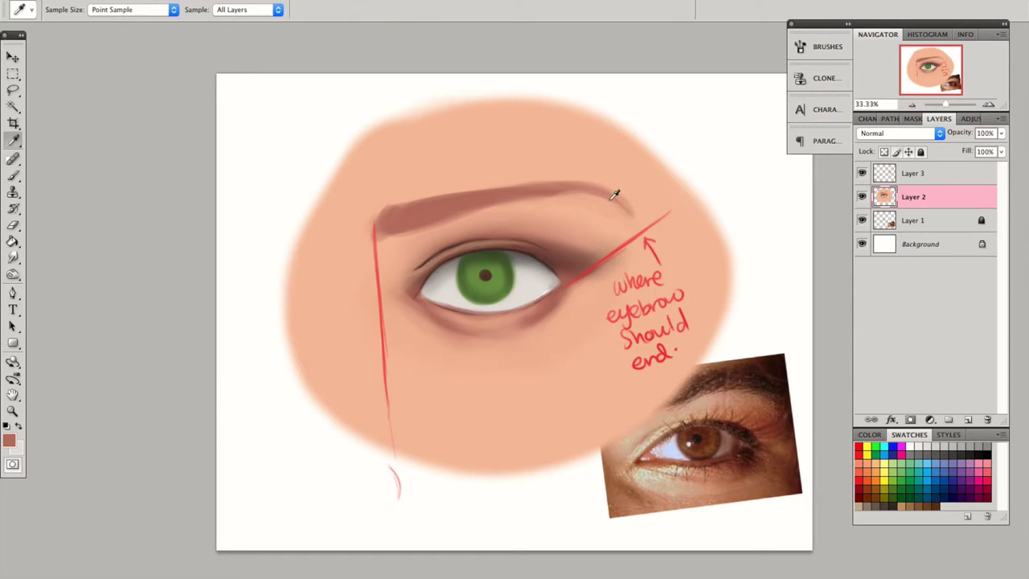
# Step: Hide Layer 3 and refine the eyebrow's edges and tail on Layer 2 with sampled brown and skin colours
pyautogui.keyDown('alt'); pyautogui.click(613, 200); pyautogui.keyUp('alt')
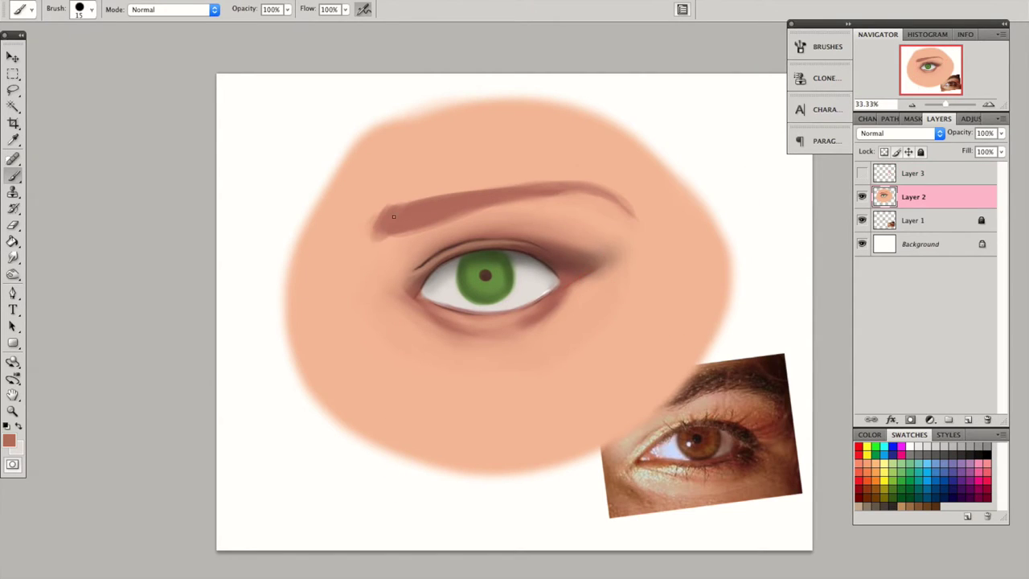
pyautogui.keyDown('alt'); pyautogui.click(610, 180); pyautogui.keyUp('alt')
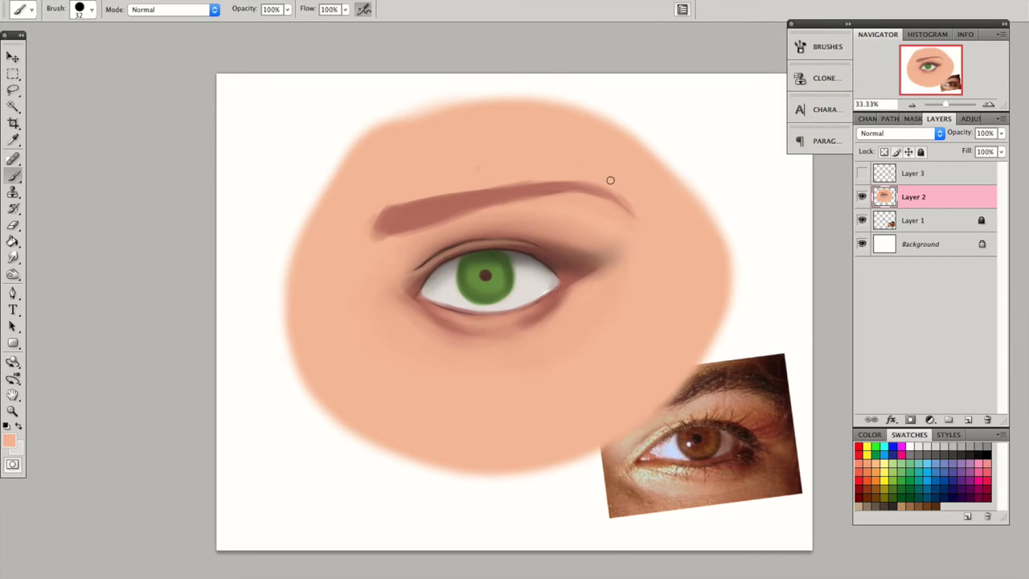
# Step: Choose a light peach colour and paint a soft highlight on the brow bone under the eyebrow's tail
pyautogui.rightClick(499, 187)
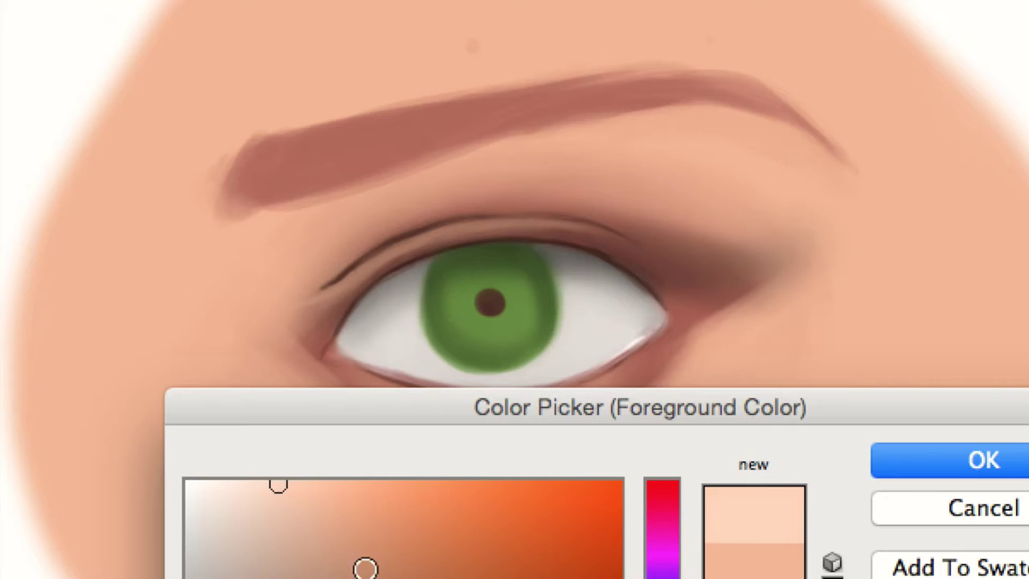
pyautogui.press('Return')
pyautogui.moveTo(723, 140)
pyautogui.mouseDown()
pyautogui.moveTo(801, 191)
pyautogui.moveTo(605, 139)
pyautogui.mouseUp()
pyautogui.press('Return')
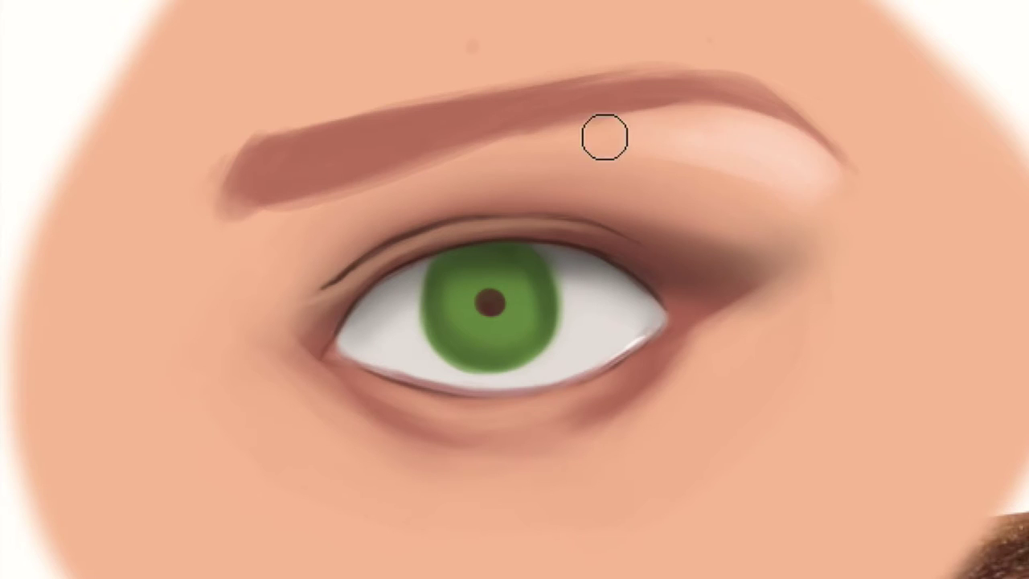
pyautogui.rightClick(450, 261)
pyautogui.press('Escape')
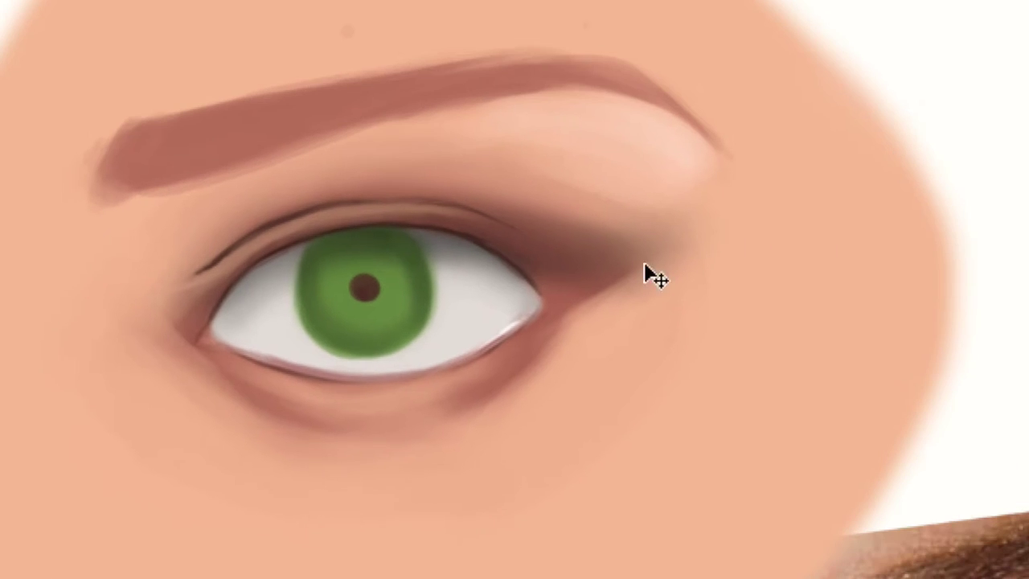
# Step: Paint a light peach highlight beside the inner eye corner and blend it into the skin with a larger brush
pyautogui.rightClick(197, 211)
pyautogui.press('Escape')
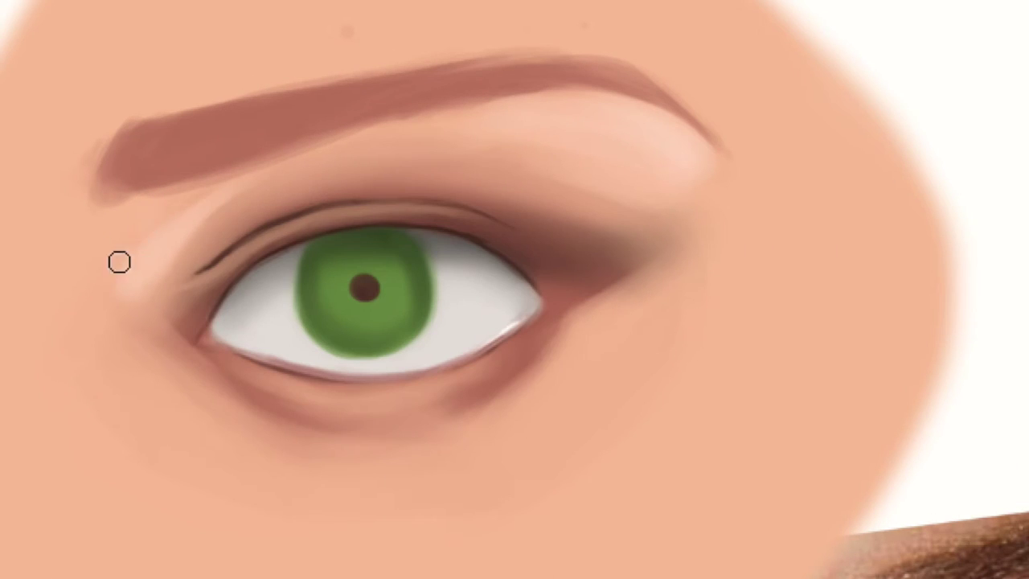
pyautogui.moveTo(119, 262); pyautogui.dragTo(205, 197)
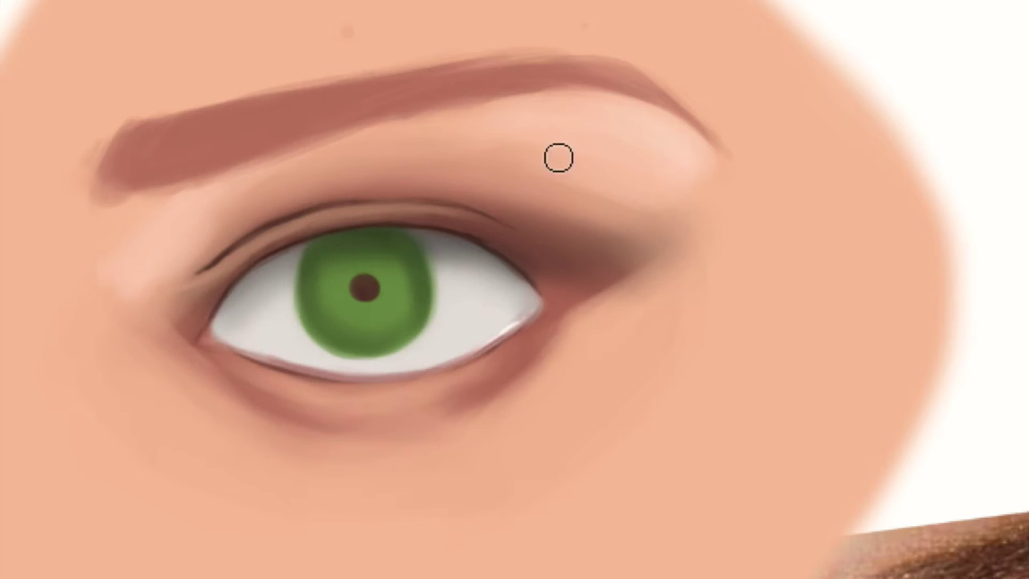
pyautogui.press(']')
pyautogui.press(']')
pyautogui.press(']')
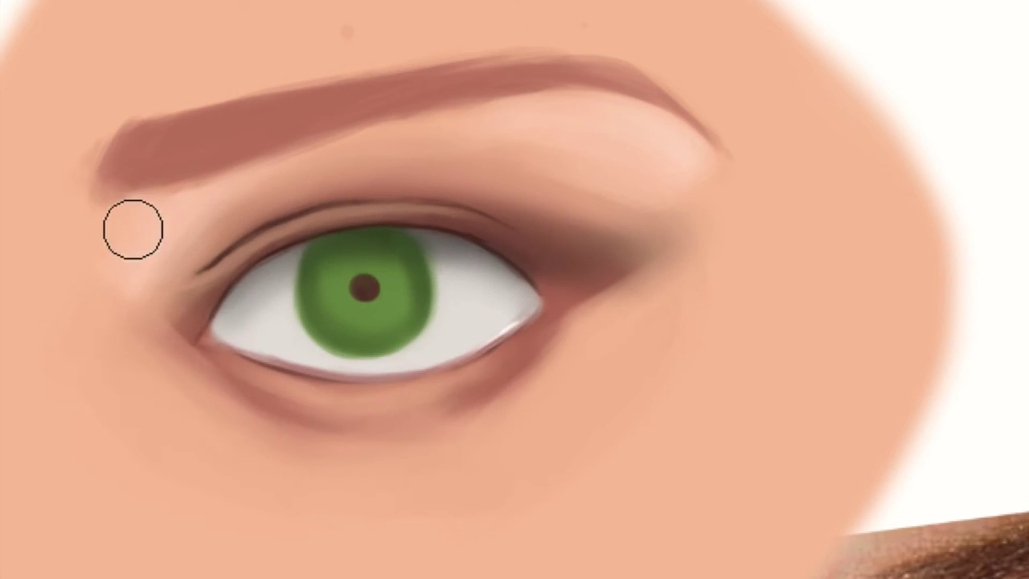
# Step: Choose a dark reddish brown and paint darker strokes along the eyebrow
pyautogui.keyDown('alt'); pyautogui.click(225, 120); pyautogui.keyUp('alt')
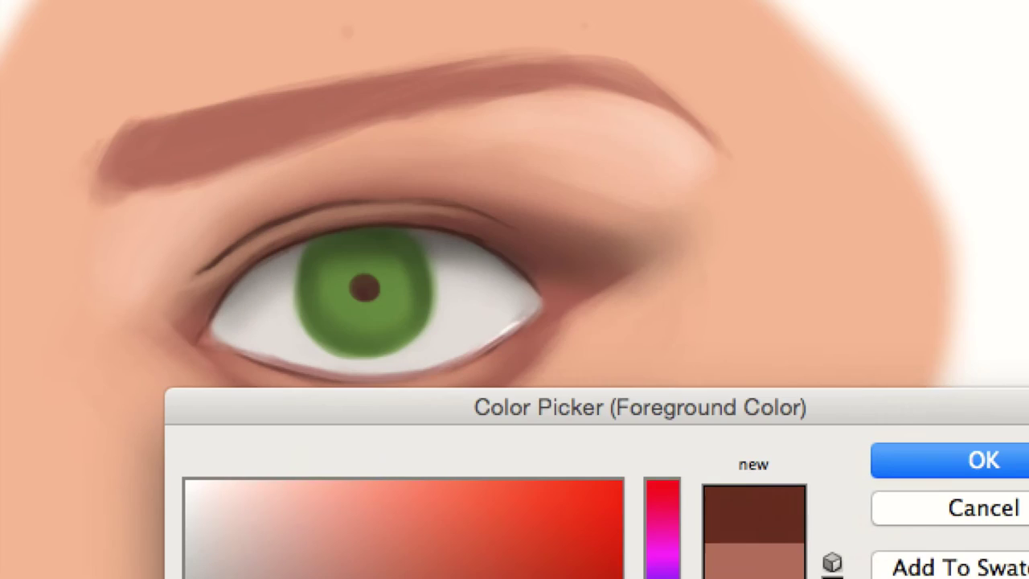
pyautogui.press('Return')
pyautogui.moveTo(154, 183)
pyautogui.mouseDown()
pyautogui.moveTo(486, 70)
pyautogui.moveTo(409, 64)
pyautogui.mouseUp()
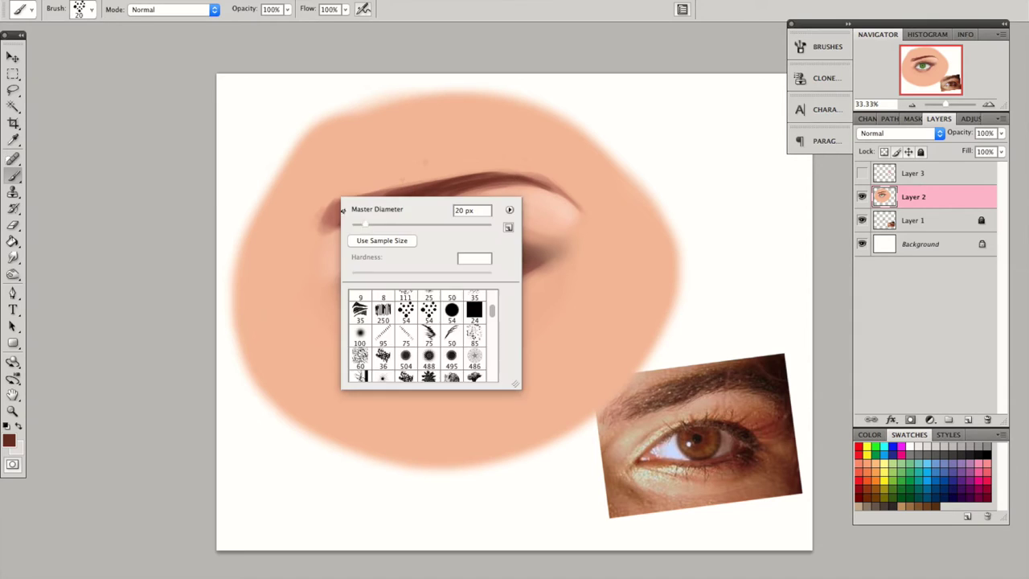
# Step: Work over the eyebrow and its upper edge with a speckled textured brush in sampled brown and skin colours
pyautogui.keyDown('alt'); pyautogui.click(380, 205); pyautogui.keyUp('alt')
pyautogui.keyDown('alt'); pyautogui.click(370, 206); pyautogui.keyUp('alt')
pyautogui.keyDown('alt'); pyautogui.click(440, 145); pyautogui.keyUp('alt')
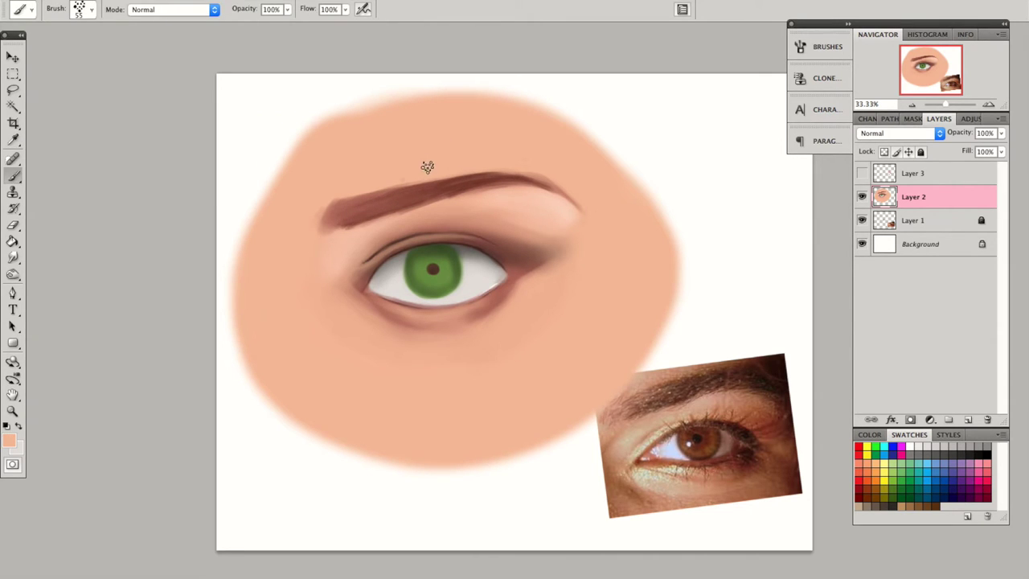
pyautogui.rightClick(340, 180)
pyautogui.press('Return')
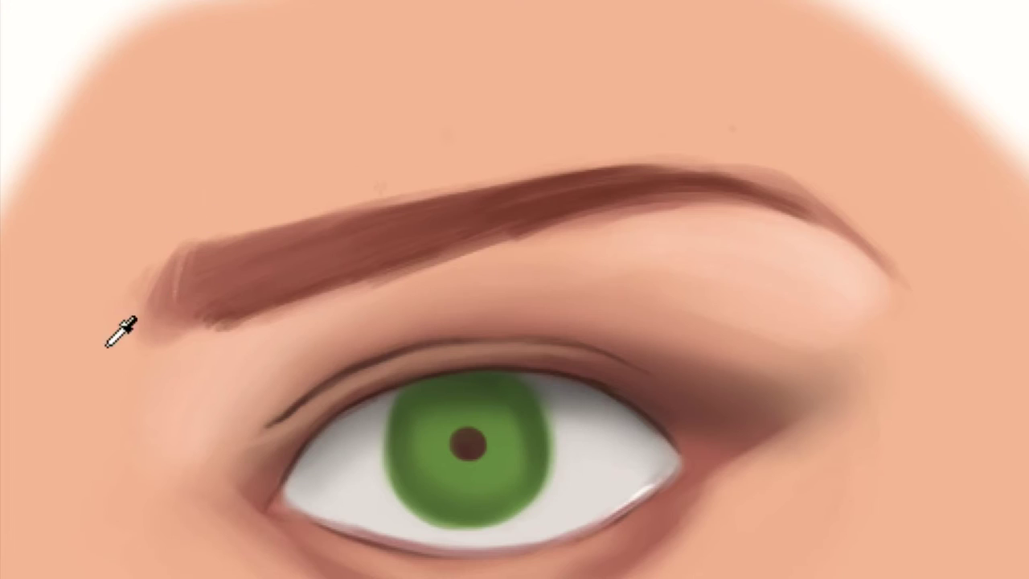
# Step: Fade the eyebrow's front and outer edges into the skin with a large soft brush and the Smudge tool
pyautogui.rightClick(301, 214)
pyautogui.moveTo(140, 357); pyautogui.dragTo(427, 358)
pyautogui.press('Return')
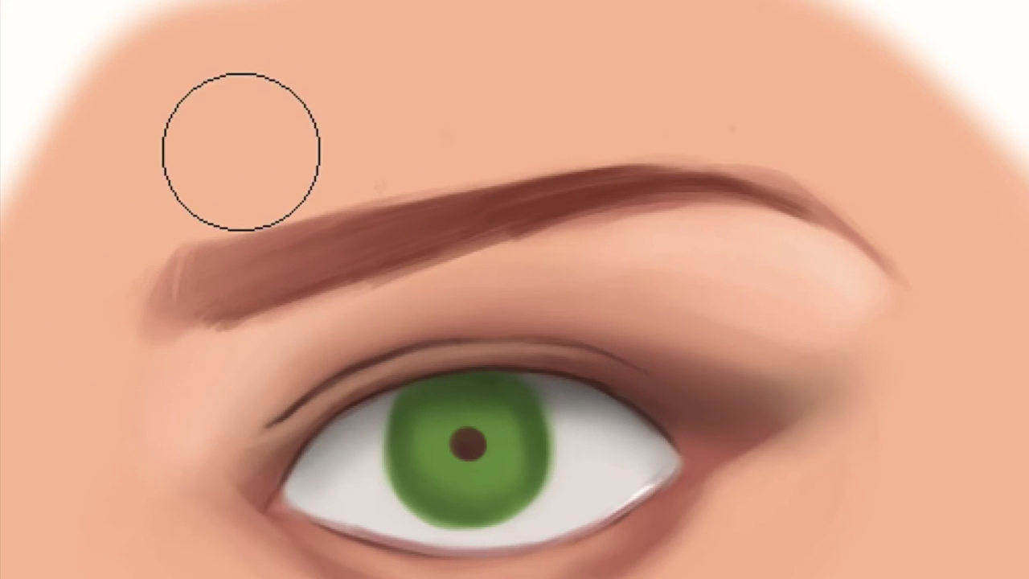
pyautogui.keyDown('alt'); pyautogui.click(493, 91); pyautogui.keyUp('alt')
pyautogui.moveTo(716, 179); pyautogui.dragTo(857, 332)
pyautogui.rightClick(632, 287)
pyautogui.press('Return')
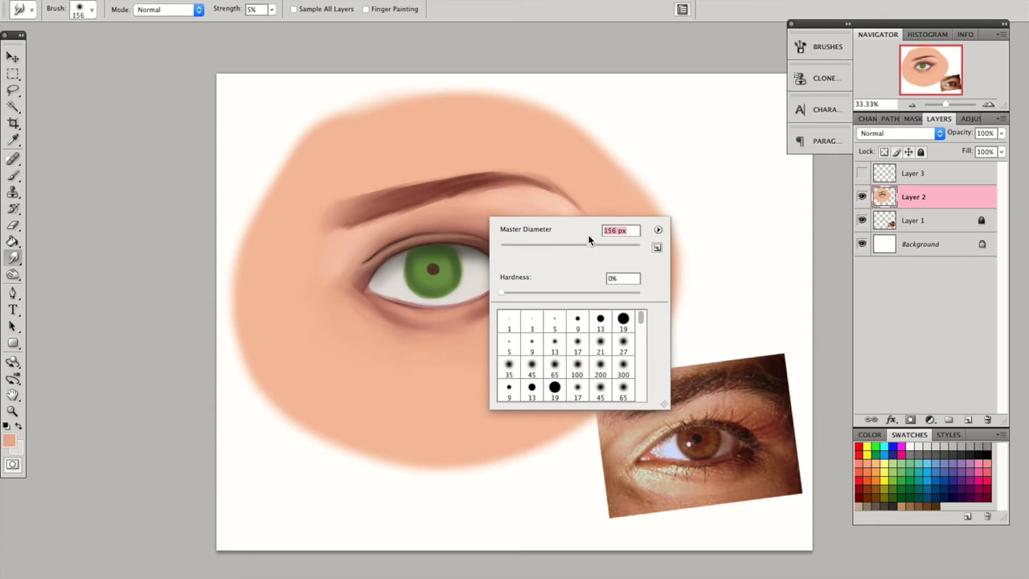
# Step: Touch up the lower lid and outline the iris edge in dark brown with a 6 px brush, smoothing with the Smudge tool
pyautogui.press('b')
pyautogui.rightClick(380, 145)
pyautogui.press('Return')
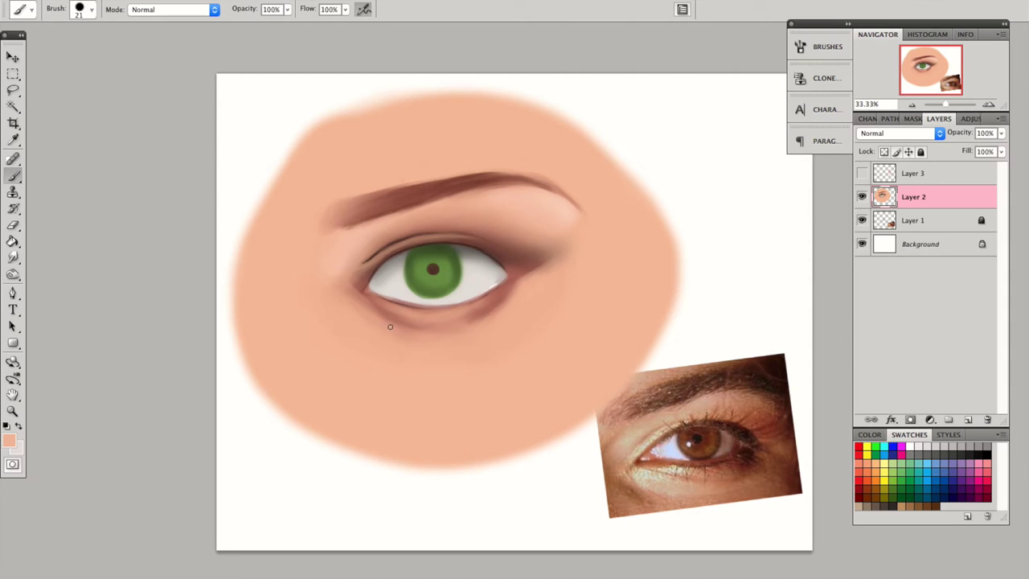
pyautogui.hotkey('ctrl', '=')
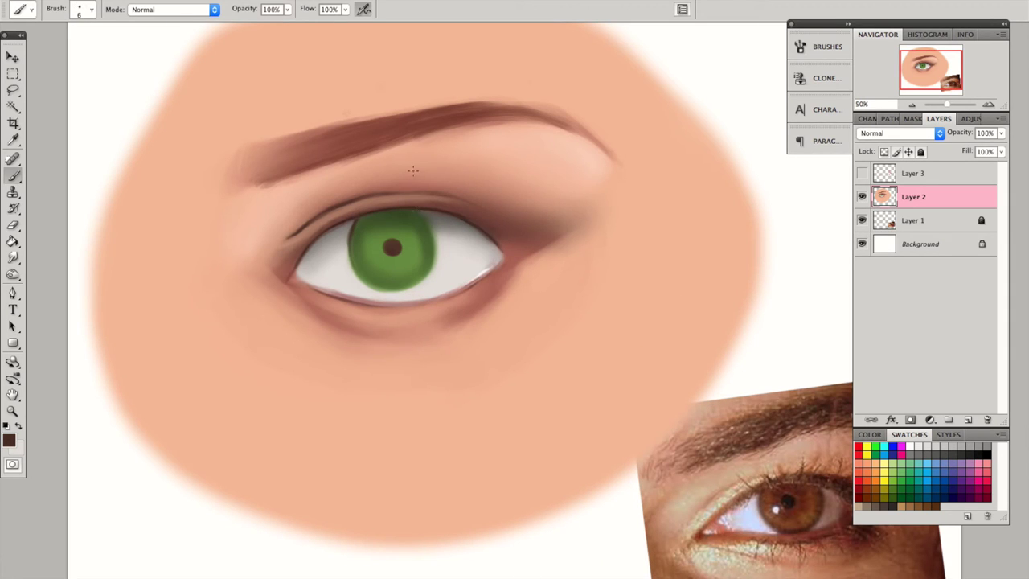
pyautogui.press('r')
pyautogui.rightClick(437, 254)
pyautogui.press('Return')
pyautogui.hotkey('ctrl', '-')
# Step: Shade the eye white beneath the upper lid with a soft 88 px brown brush in Multiply mode
pyautogui.rightClick(493, 205)
pyautogui.click(169, 9)
pyautogui.click(140, 57)
pyautogui.rightClick(408, 205)
pyautogui.moveTo(484, 228); pyautogui.dragTo(480, 228)
pyautogui.moveTo(557, 275); pyautogui.dragTo(485, 275)
pyautogui.press('Return')
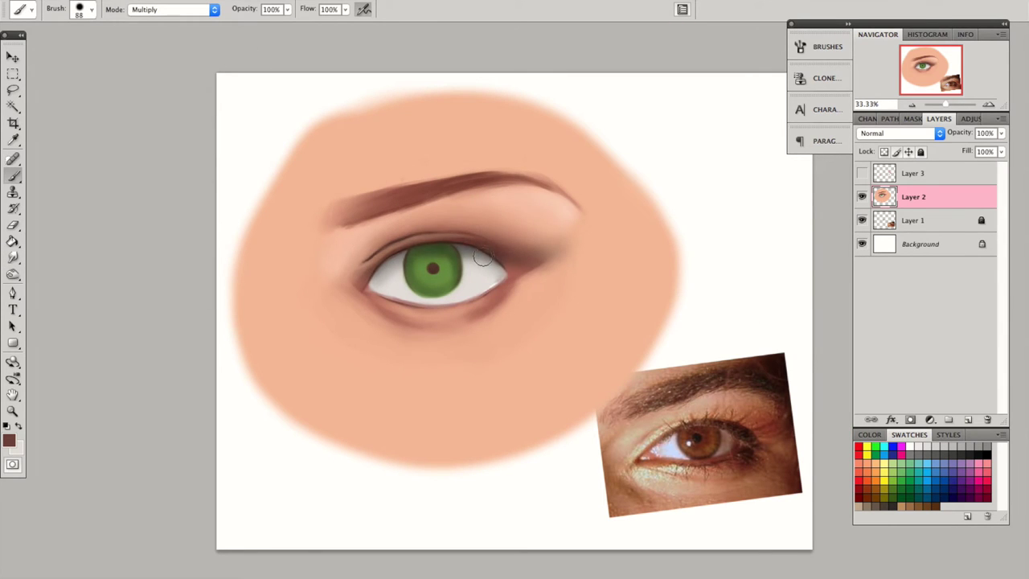
pyautogui.rightClick(472, 221)
pyautogui.click(506, 246)
pyautogui.press('Return')
# Step: Touch up the iris and the eyebrow's edge in Normal mode with sampled green and skin colours, using a 7 px brush for the brow
pyautogui.click(214, 9)
pyautogui.click(160, 9)
pyautogui.keyDown('alt'); pyautogui.click(414, 269); pyautogui.keyUp('alt')
pyautogui.rightClick(417, 225)
pyautogui.press('Return')
pyautogui.keyDown('alt'); pyautogui.click(356, 223); pyautogui.keyUp('alt')
pyautogui.rightClick(340, 207)
pyautogui.write('7')
pyautogui.press('Return')
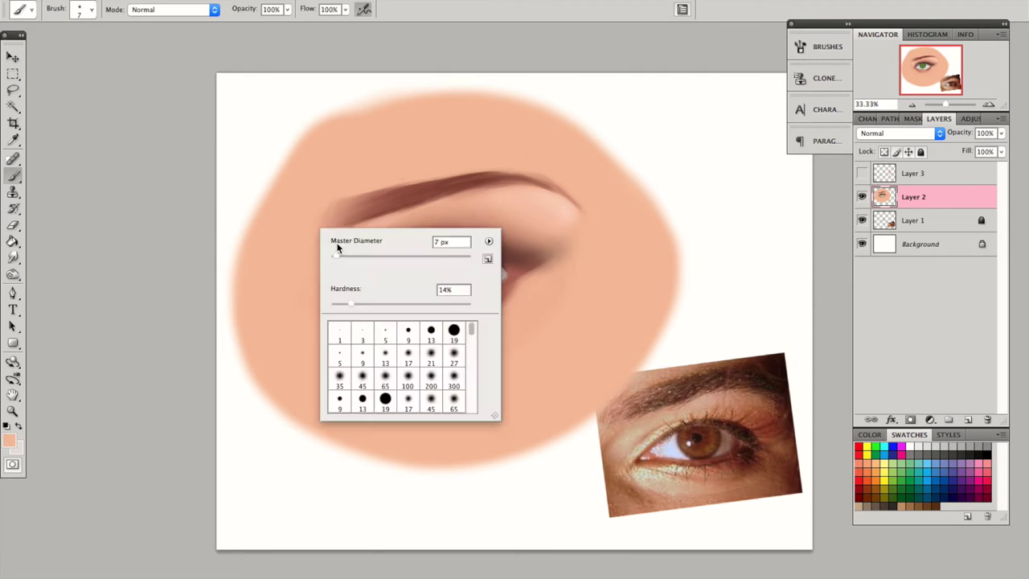
pyautogui.rightClick(341, 231)
pyautogui.press('Return')
# Step: Paint a small white highlight on the iris and deepen the pupil and iris with dark brown in Multiply mode
pyautogui.rightClick(482, 182)
pyautogui.press('Return')
pyautogui.press('d')
pyautogui.press('x')
pyautogui.rightClick(418, 183)
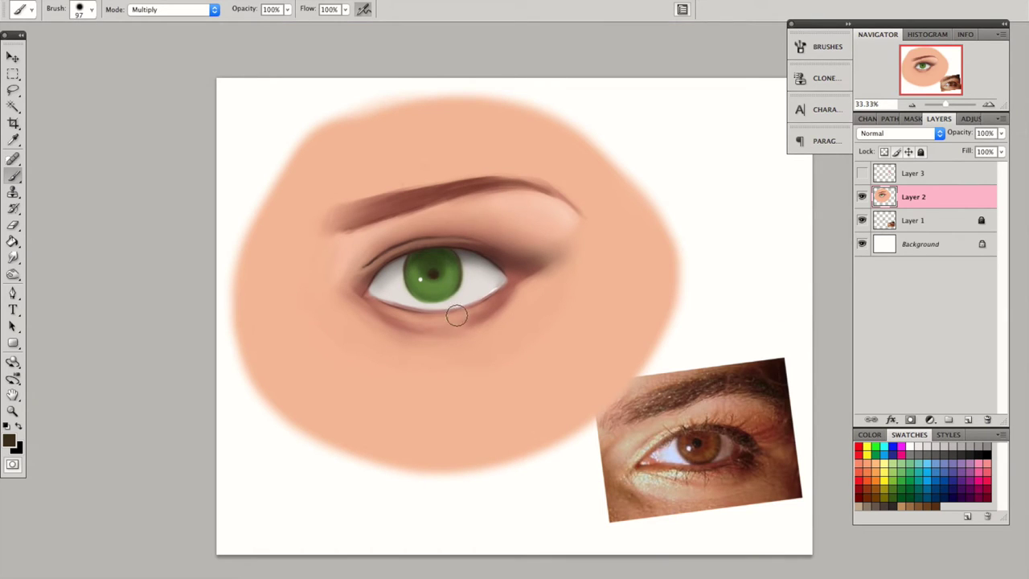
pyautogui.click(172, 8)
pyautogui.click(145, 16)
pyautogui.keyDown('alt'); pyautogui.click(416, 275); pyautogui.keyUp('alt')
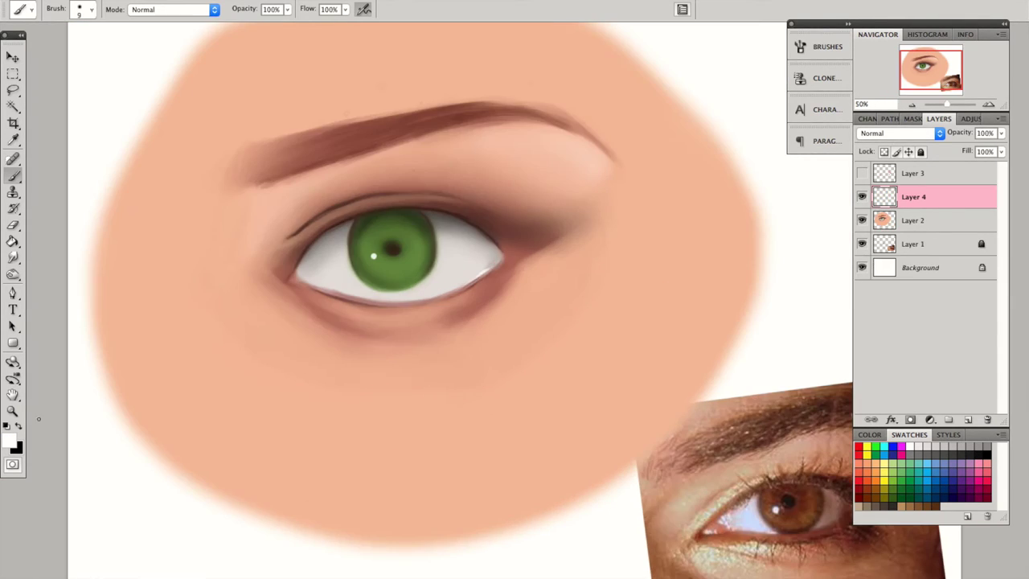
# Step: Paint a black winged eyeliner on Layer 4 from the outer eye corner inward along the upper lash line
pyautogui.click(12, 439)
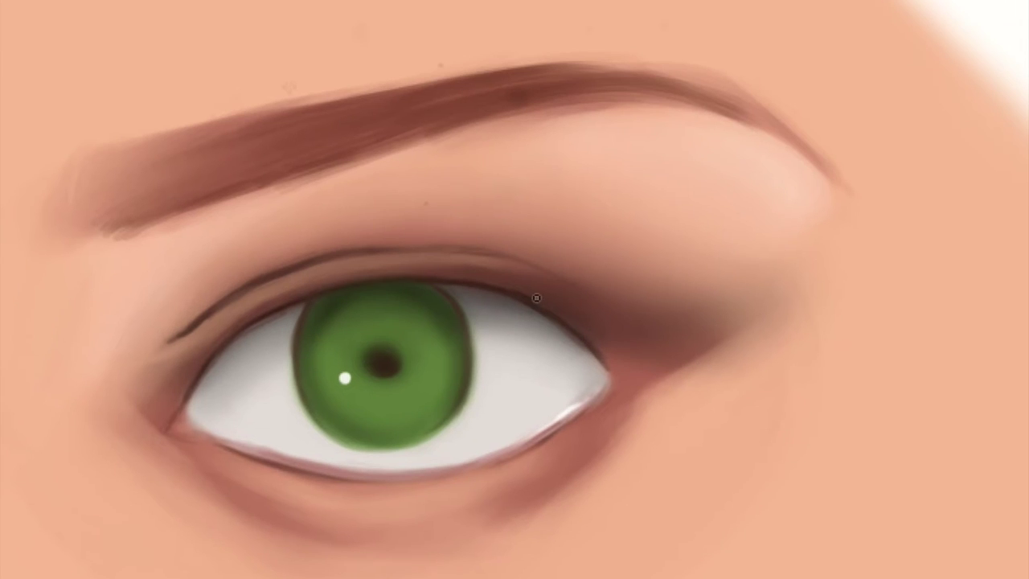
pyautogui.moveTo(536, 298)
pyautogui.mouseDown()
pyautogui.moveTo(598, 316)
pyautogui.moveTo(515, 293)
pyautogui.moveTo(685, 340)
pyautogui.mouseUp()
pyautogui.moveTo(612, 384); pyautogui.dragTo(688, 338)
pyautogui.moveTo(531, 301)
pyautogui.mouseDown()
pyautogui.moveTo(569, 310)
pyautogui.moveTo(552, 304)
pyautogui.moveTo(599, 346)
pyautogui.moveTo(648, 338)
pyautogui.moveTo(633, 355)
pyautogui.moveTo(607, 354)
pyautogui.mouseUp()
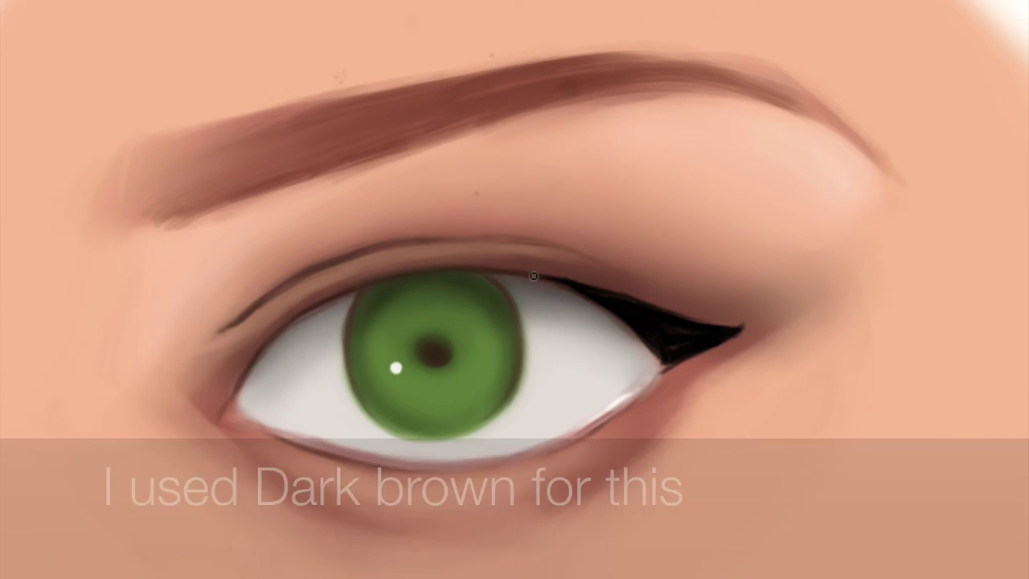
pyautogui.moveTo(571, 273); pyautogui.dragTo(461, 266)
pyautogui.moveTo(522, 275); pyautogui.dragTo(386, 276)
pyautogui.moveTo(483, 262)
pyautogui.mouseDown()
pyautogui.moveTo(576, 277)
pyautogui.moveTo(502, 270)
pyautogui.mouseUp()
# Step: Line the outer lower lid and paint fine black eyelashes along both lids with a 3 px brush
pyautogui.rightClick(709, 199)
pyautogui.press('Return')
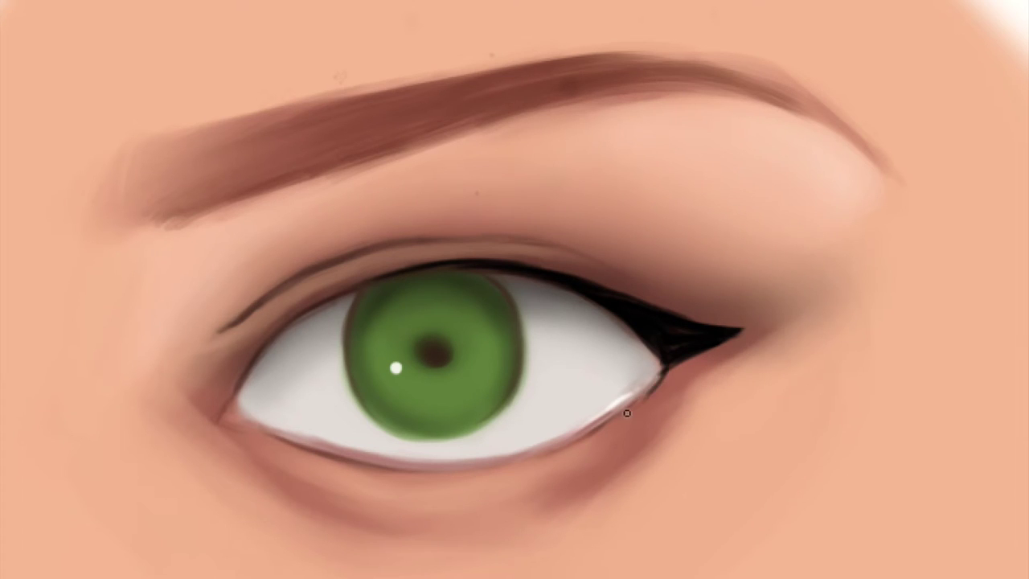
pyautogui.rightClick(602, 206)
pyautogui.press('Return')
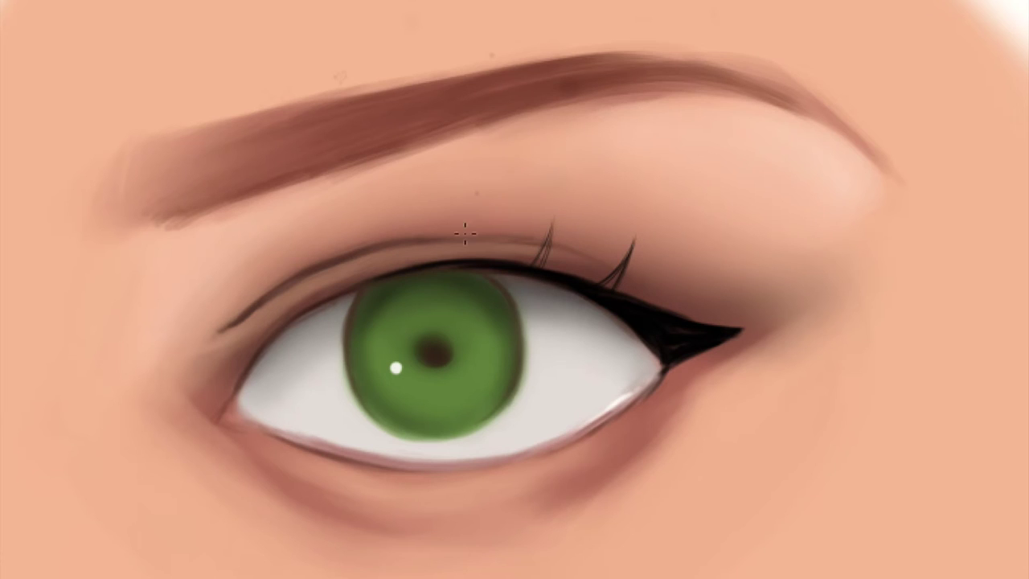
pyautogui.moveTo(353, 281); pyautogui.dragTo(321, 254)
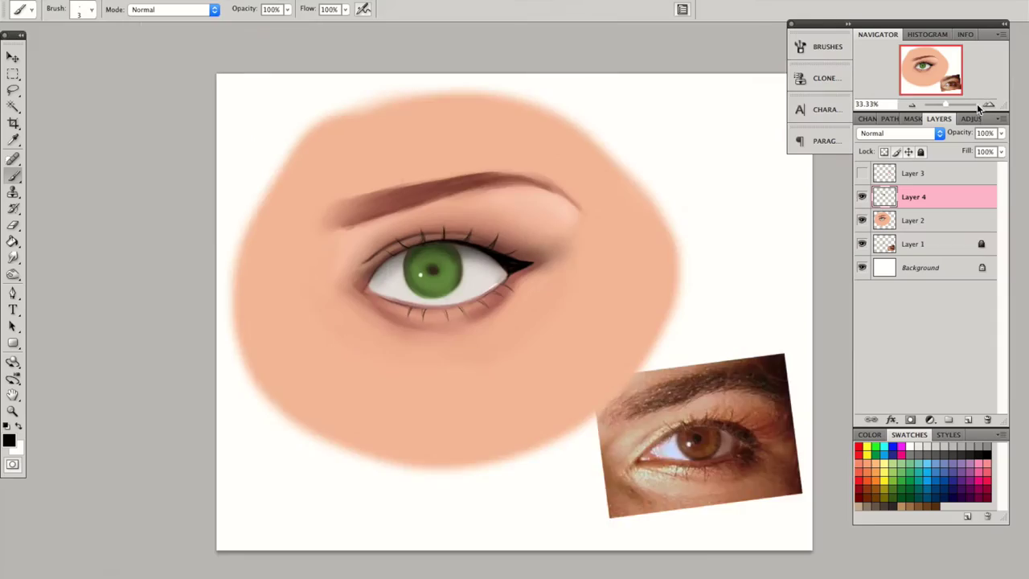
pyautogui.hotkey('ctrl', '+')
pyautogui.click(909, 104)
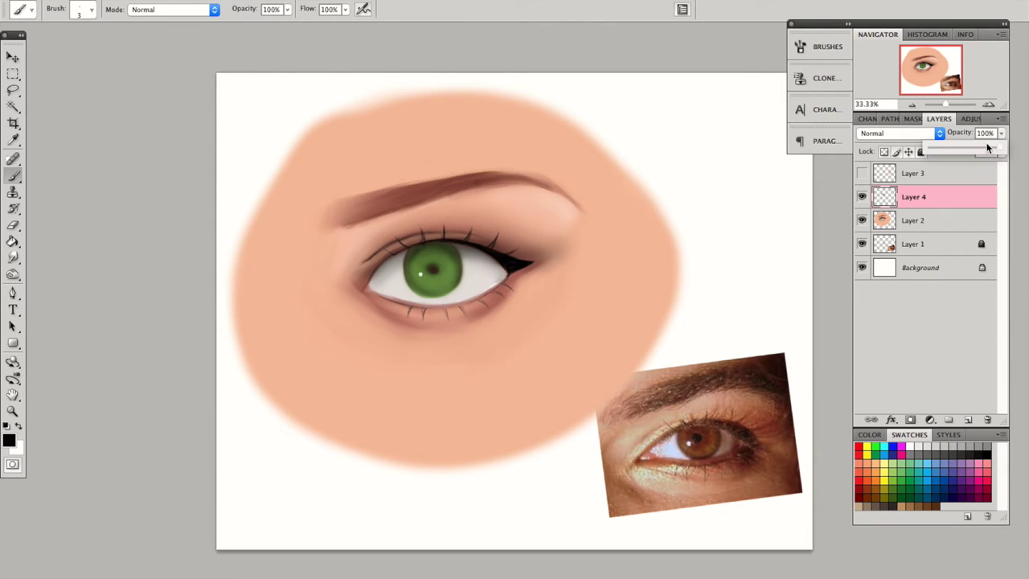
# Step: Darken the lower lash line and outer eye corner on Layer 2 with a soft dark brush in Multiply mode
pyautogui.click(937, 222)
pyautogui.click(173, 8)
pyautogui.click(160, 68)
pyautogui.rightClick(560, 368)
pyautogui.click(560, 368)
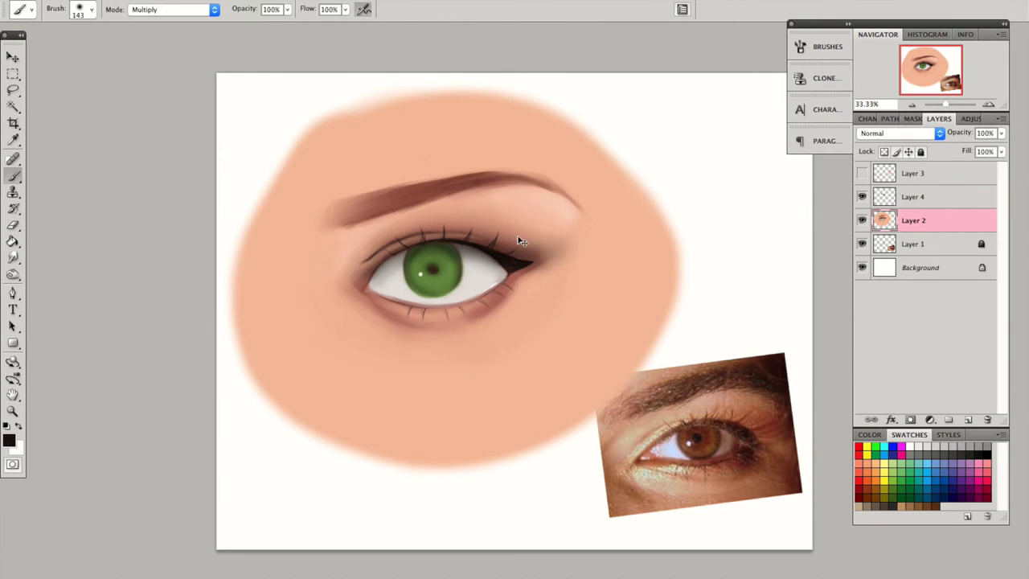
pyautogui.moveTo(385, 298); pyautogui.dragTo(434, 304)
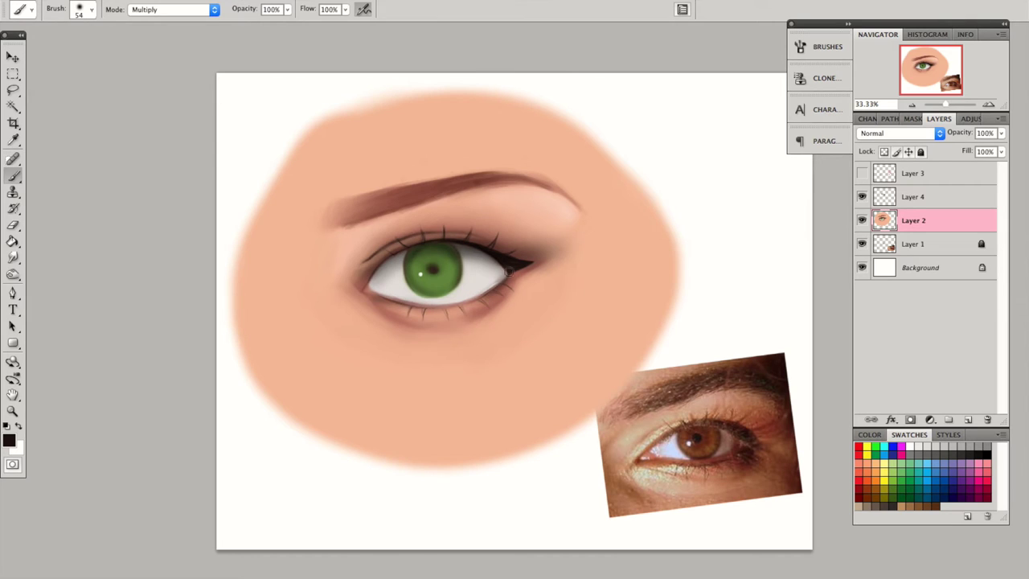
# Step: Paint light highlights on the upper lid fold and the inner eye corner with a hard 10 px brush
pyautogui.press('super+plus')
pyautogui.rightClick(333, 167)
pyautogui.moveTo(352, 198); pyautogui.dragTo(354, 198)
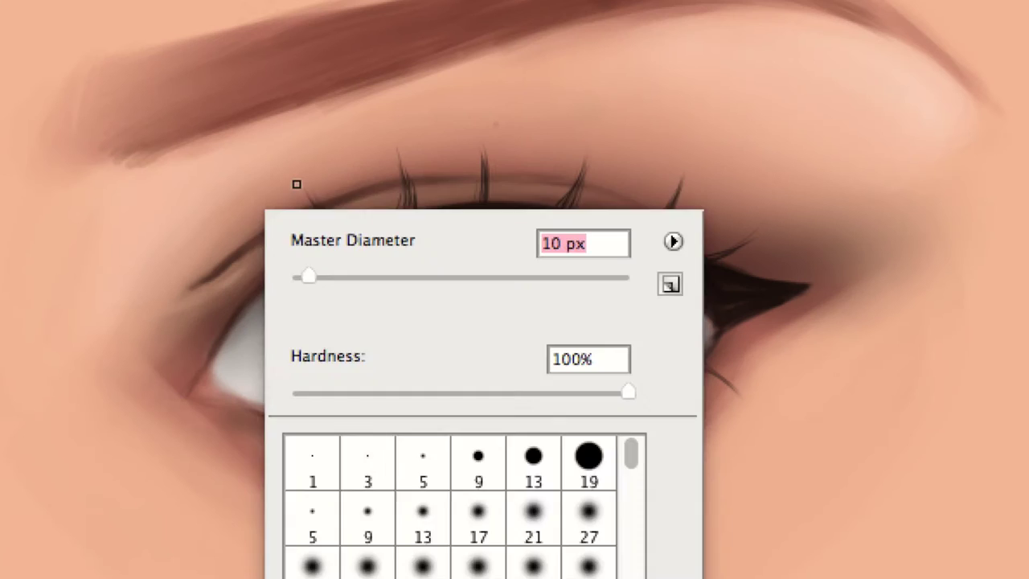
pyautogui.press('Return')
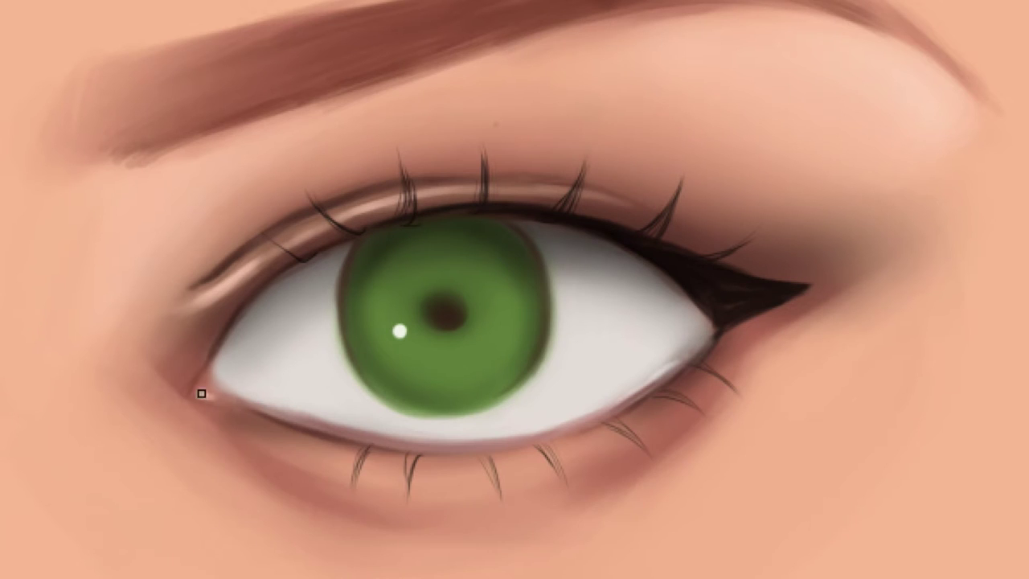
# Step: Enlarge the brush and paint a light peach highlight curving around and below the inner eye corner
pyautogui.moveTo(168, 418); pyautogui.dragTo(177, 413)
pyautogui.moveTo(202, 477)
pyautogui.mouseDown()
pyautogui.moveTo(163, 416)
pyautogui.moveTo(253, 499)
pyautogui.mouseUp()
pyautogui.press(']')
pyautogui.press(']')
pyautogui.rightClick(175, 424)
pyautogui.moveTo(250, 299); pyautogui.dragTo(235, 299)
pyautogui.press('Return')
pyautogui.moveTo(199, 347); pyautogui.dragTo(200, 442)
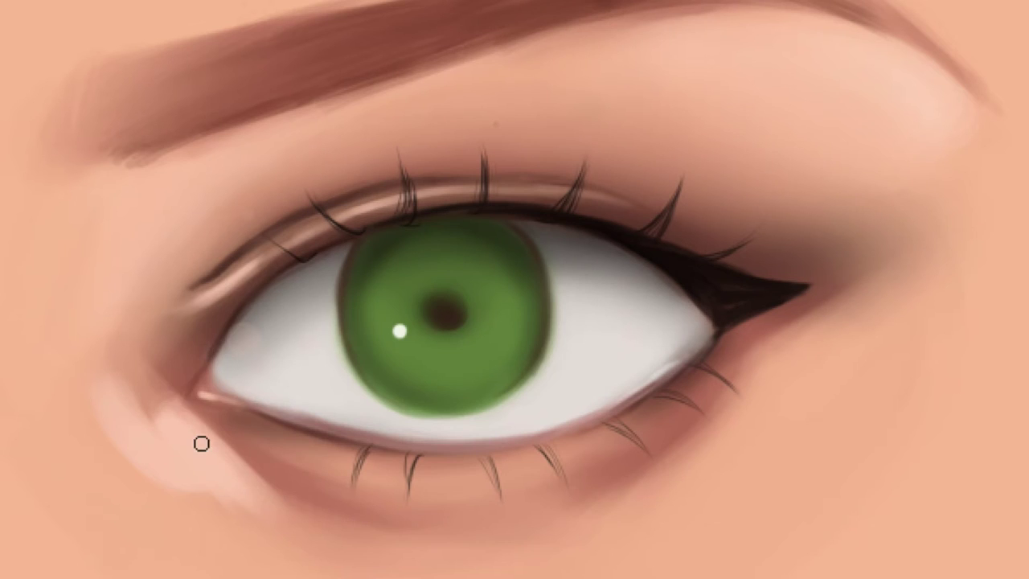
# Step: Blend the peach highlight into the inner end of the upper lid and add a light stroke on the inner lower lid
pyautogui.rightClick(226, 286)
pyautogui.press('Escape')
pyautogui.rightClick(223, 271)
pyautogui.press('Escape')
pyautogui.rightClick(224, 296)
pyautogui.press('Escape')
pyautogui.rightClick(224, 285)
pyautogui.press('Escape')
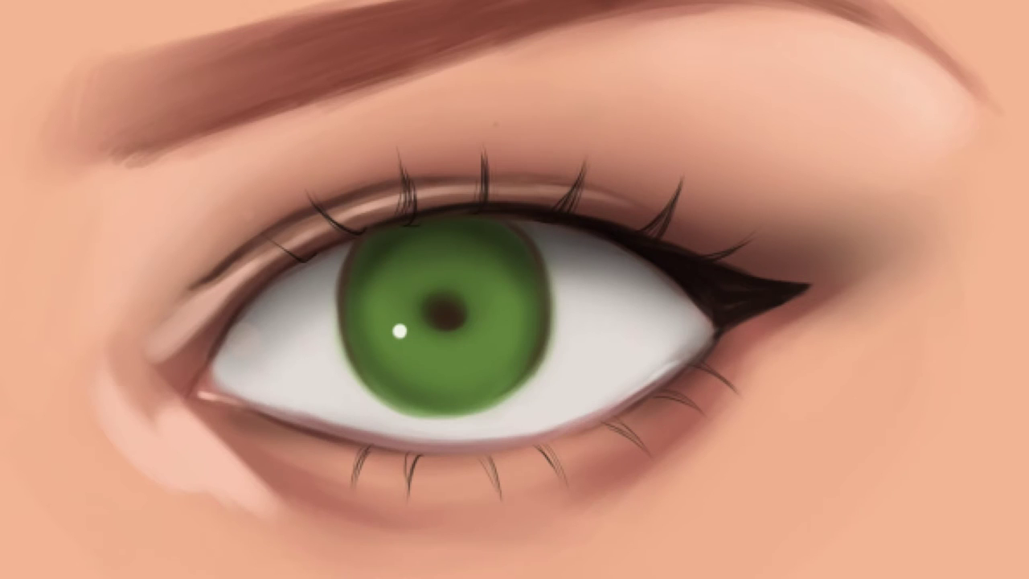
pyautogui.rightClick(219, 301)
pyautogui.press('Escape')
pyautogui.moveTo(289, 454)
pyautogui.mouseDown()
pyautogui.moveTo(266, 443)
pyautogui.moveTo(365, 474)
pyautogui.moveTo(305, 466)
pyautogui.mouseUp()
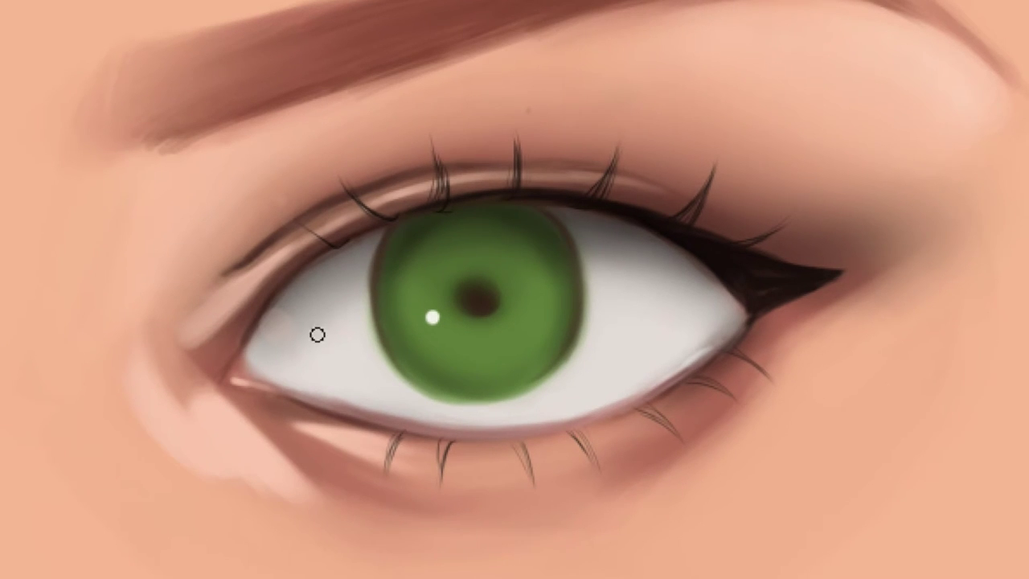
# Step: Add fine black lashes at the inner end of the upper lid on Layer 4 with a 4 px brush
pyautogui.rightClick(579, 261)
pyautogui.press('Escape')
pyautogui.rightClick(603, 189)
pyautogui.press('Escape')
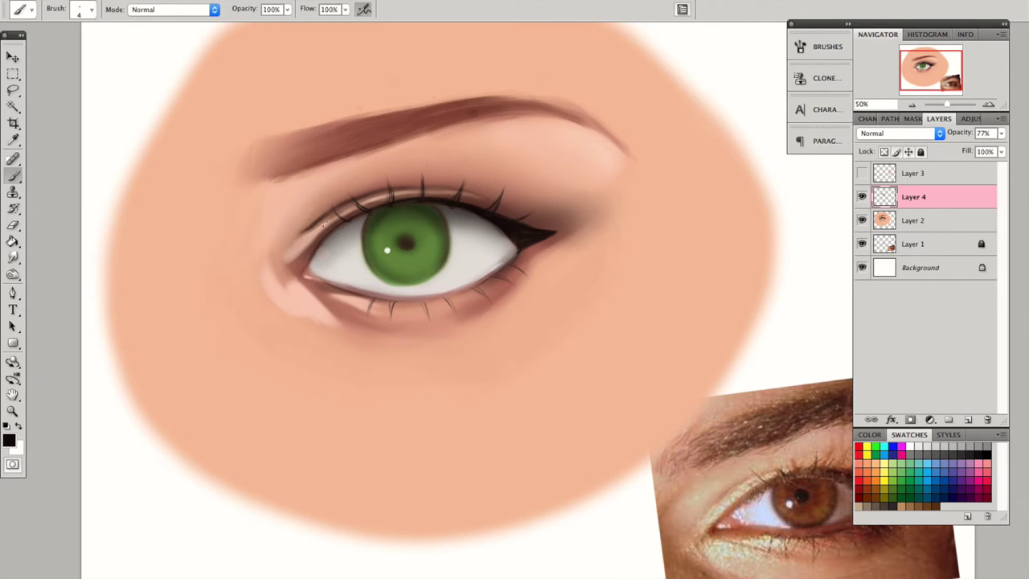
# Step: Set the Eraser to 30 px for cleanup and lower the opacity of the eyeliner and lash layer
pyautogui.press('e')
pyautogui.hotkey('ctrl', '-')
pyautogui.rightClick(510, 241)
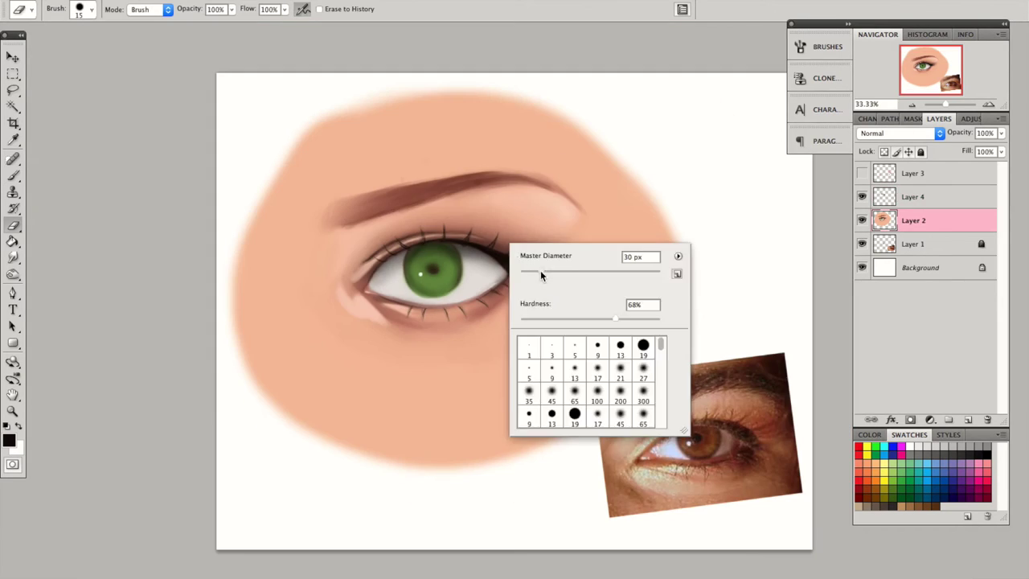
pyautogui.press('Escape')
pyautogui.click(1001, 133)
pyautogui.moveTo(982, 151); pyautogui.dragTo(965, 153)
# Step: Blend the peach highlight below the inner eye corner into the skin on Layer 2 with sampled skin colour
pyautogui.click(940, 220)
pyautogui.press('b')
pyautogui.hotkey('ctrl', '+')
pyautogui.rightClick(321, 271)
pyautogui.press('Escape')
pyautogui.keyDown('alt'); pyautogui.click(356, 345); pyautogui.keyUp('alt')
# Step: Smooth the shading around the outer eye corner and lower lid with colours sampled beside the eyeliner wing
pyautogui.rightClick(507, 258)
pyautogui.press('Escape')
pyautogui.keyDown('alt'); pyautogui.click(507, 257); pyautogui.keyUp('alt')
pyautogui.rightClick(507, 277)
pyautogui.press('Escape')
pyautogui.keyDown('alt'); pyautogui.click(509, 292); pyautogui.keyUp('alt')
pyautogui.hotkey('ctrl', '-')
# Step: Choose a pinkish red and paint a soft blush below the eye with a large brush in Multiply mode
pyautogui.hotkey('shift', 'alt', 'm')
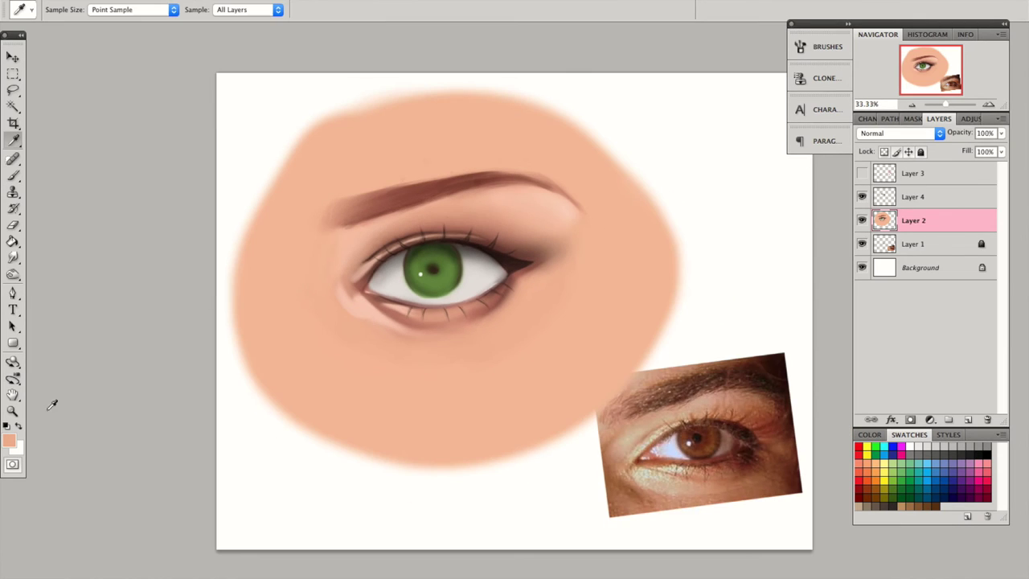
pyautogui.click(9, 440)
pyautogui.click(429, 362)
pyautogui.click(689, 340)
pyautogui.moveTo(499, 345)
pyautogui.mouseDown()
pyautogui.moveTo(447, 341)
pyautogui.moveTo(524, 299)
pyautogui.moveTo(379, 332)
pyautogui.mouseUp()
pyautogui.press('[')
pyautogui.press('[')
pyautogui.press('[')
pyautogui.press('[')
pyautogui.press(']')
pyautogui.press(']')
pyautogui.press(']')
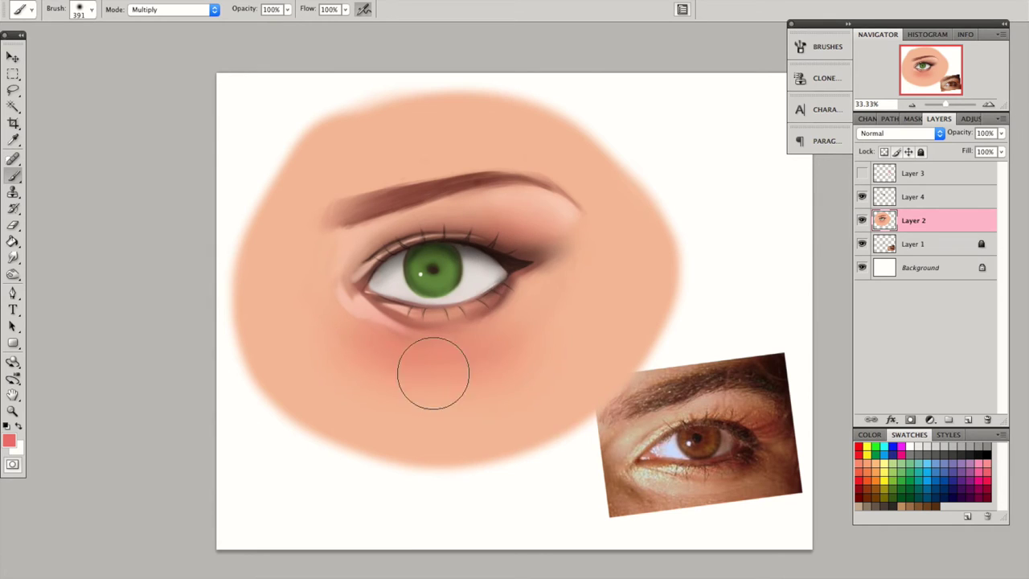
# Step: Soften the blush into the surrounding cheek with sampled skin colours and a Normal mode brush
pyautogui.click(173, 9)
pyautogui.click(153, 11)
pyautogui.keyDown('alt'); pyautogui.click(328, 367); pyautogui.keyUp('alt')
pyautogui.rightClick(517, 338)
pyautogui.press('Return')
pyautogui.keyDown('alt'); pyautogui.click(413, 363); pyautogui.keyUp('alt')
# Step: Lighten the lower lid between the lashes with a small 21 px brush in sampled light skin colour
pyautogui.rightClick(334, 330)
pyautogui.doubleClick(509, 330)
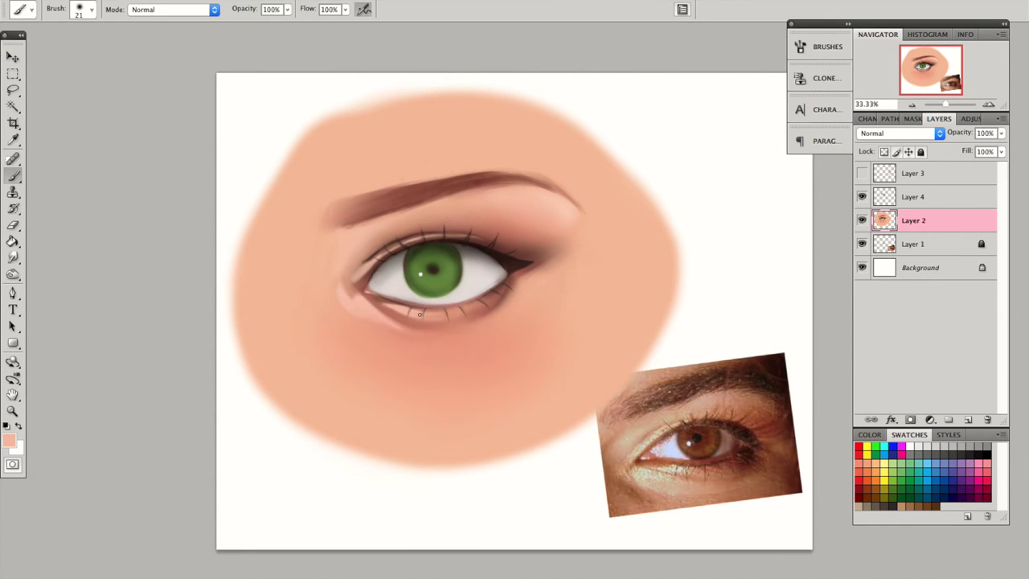
pyautogui.keyDown('alt'); pyautogui.click(358, 274); pyautogui.keyUp('alt')
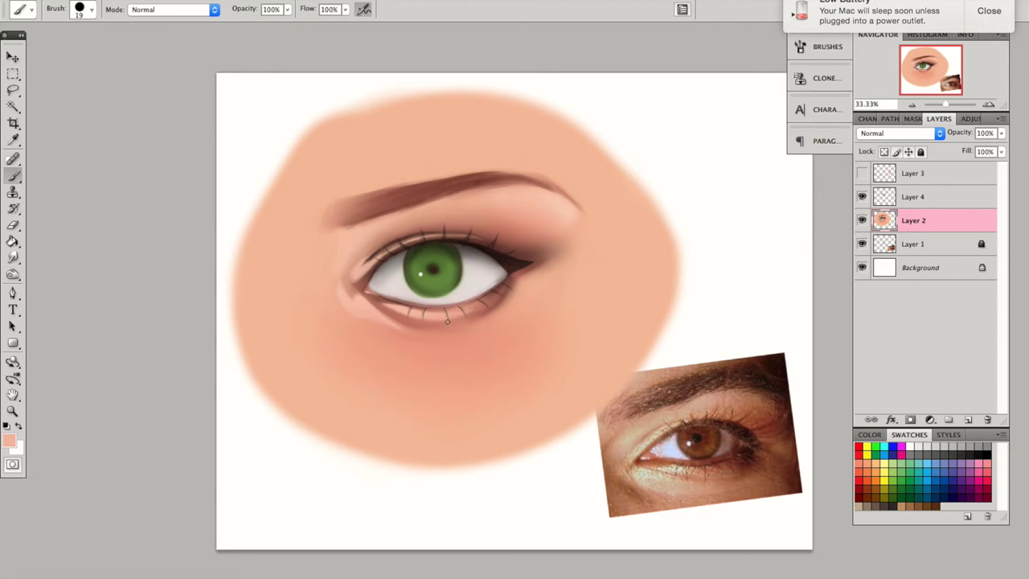
pyautogui.moveTo(867, 238); pyautogui.dragTo(865, 240)
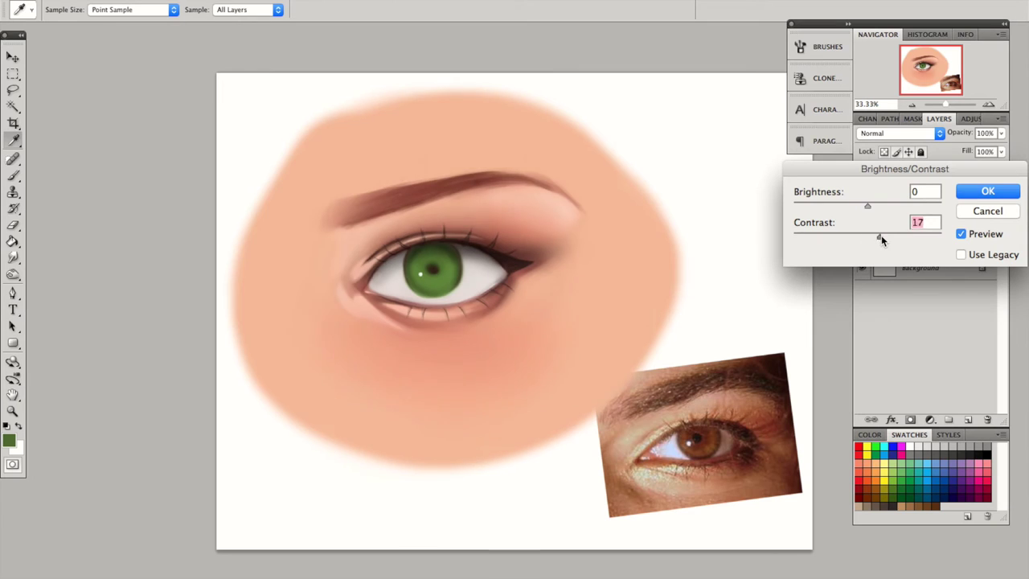
pyautogui.click(960, 233)
pyautogui.click(961, 234)
pyautogui.click(984, 211)
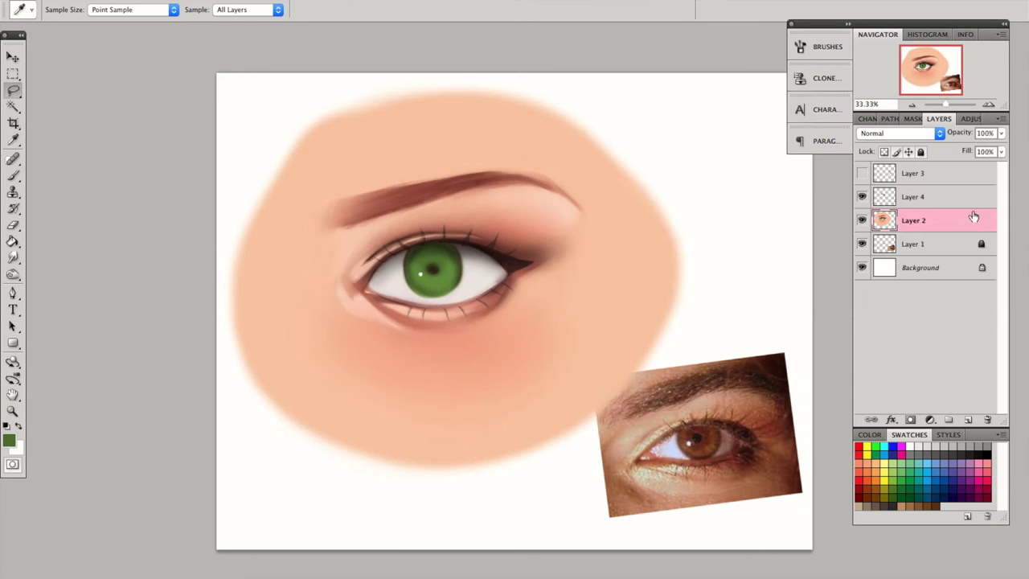
pyautogui.keyDown('alt'); pyautogui.click(352, 265); pyautogui.keyUp('alt')
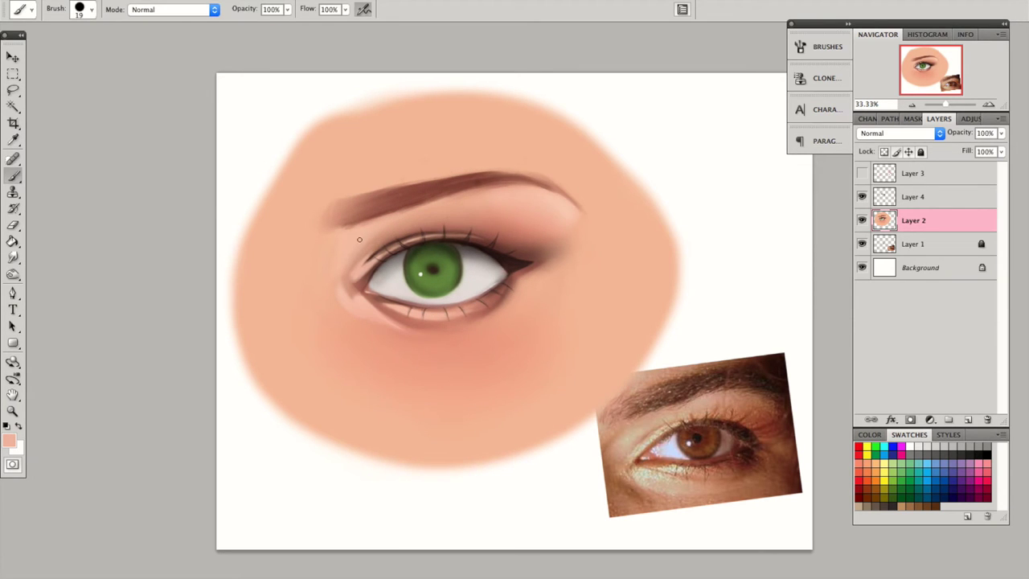
pyautogui.press('l')
pyautogui.moveTo(434, 238); pyautogui.dragTo(431, 240)
pyautogui.click(201, 5)
pyautogui.press('Escape')
pyautogui.hotkey('ctrl', 'd')
# Step: Choose a light green and brighten the iris with a 43 px brush in Overlay mode
pyautogui.click(9, 440)
pyautogui.click(643, 338)
pyautogui.press('b')
pyautogui.click(172, 9)
pyautogui.click(142, 161)
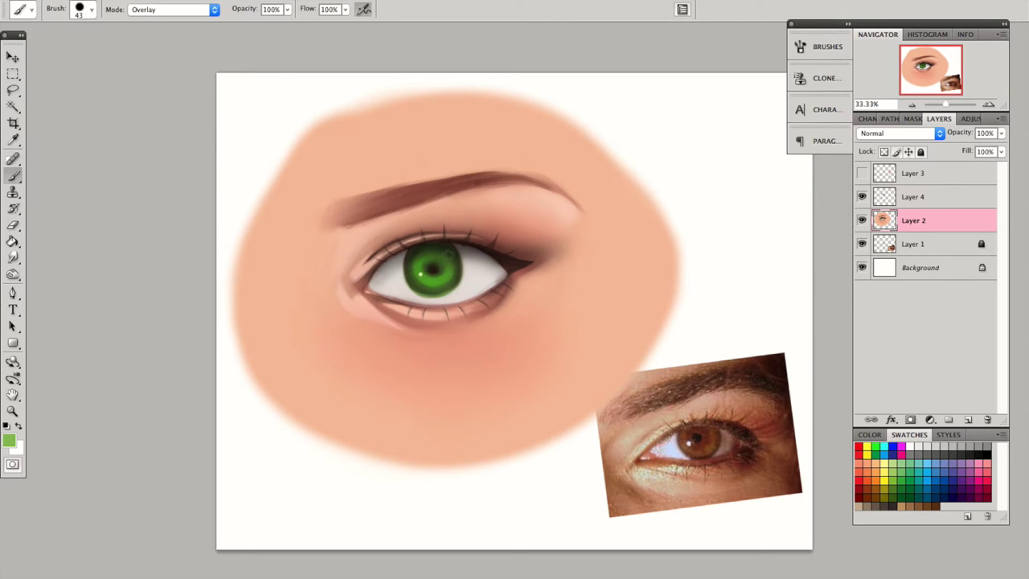
# Step: Blend the iris around the pupil with sampled greens using a 43 px brush in Normal mode
pyautogui.keyDown('alt'); pyautogui.click(434, 255); pyautogui.keyUp('alt')
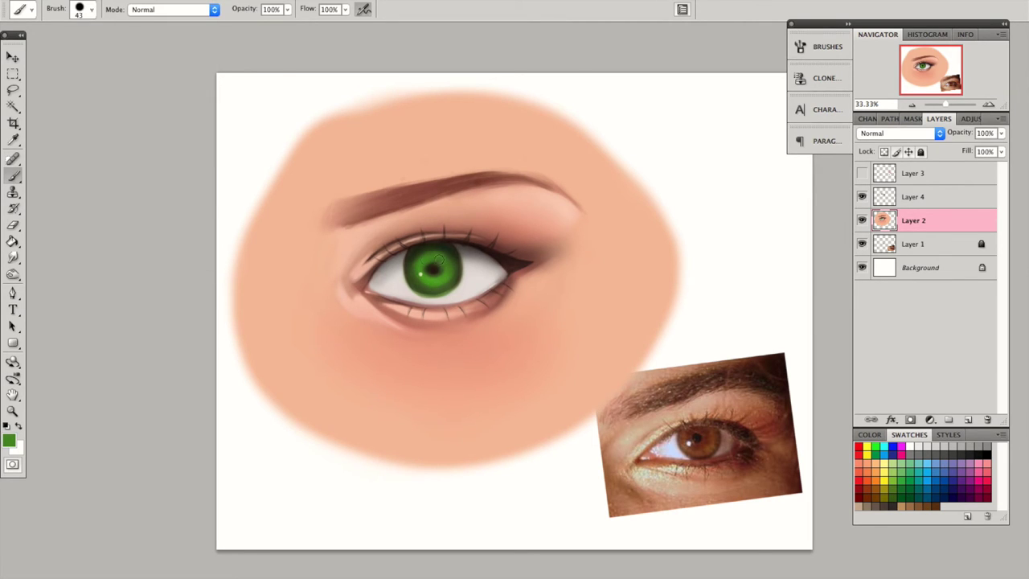
pyautogui.keyDown('alt'); pyautogui.click(450, 267); pyautogui.keyUp('alt')
pyautogui.scroll(3, 482, 294)
pyautogui.press('r')
pyautogui.press('i')
pyautogui.press('b')
pyautogui.press('x')
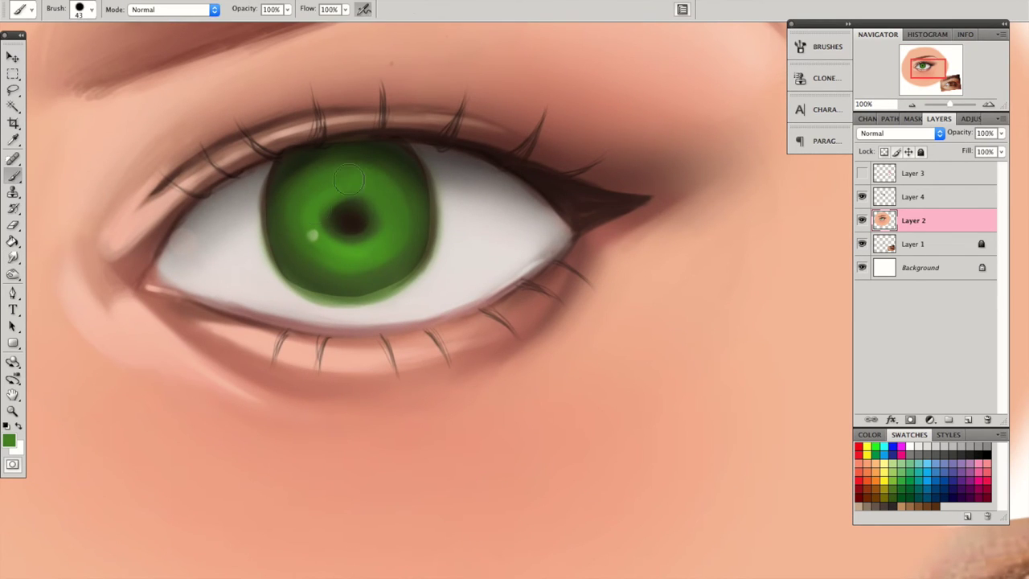
# Step: Repaint the white highlight on the iris with a 7 px brush
pyautogui.hotkey('ctrl', '-')
pyautogui.hotkey('ctrl', '-')
pyautogui.press('i')
pyautogui.press('b')
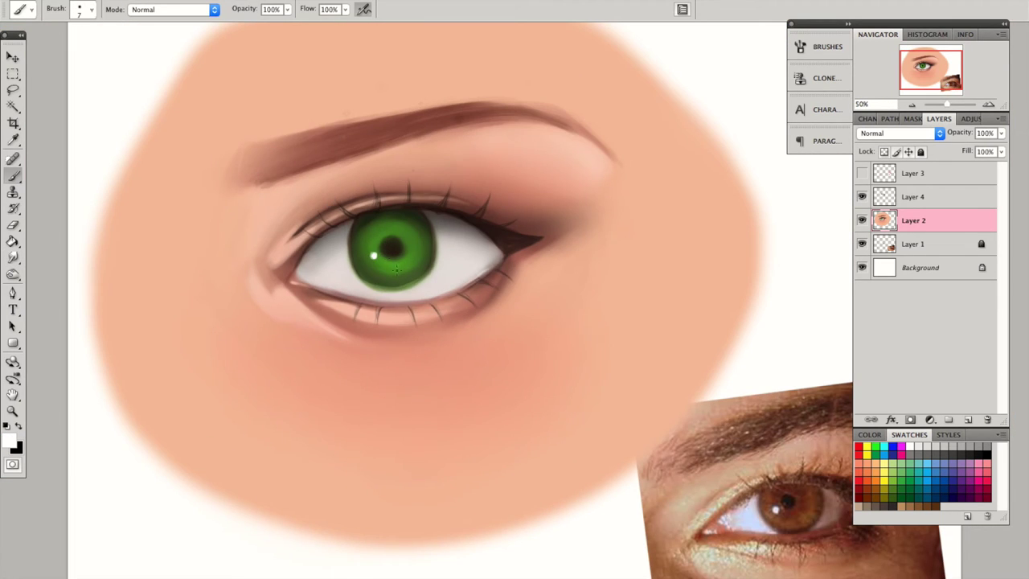
pyautogui.hotkey('ctrl', '-')
# Step: Change the brush's blend mode and darken the body of the eyebrow
pyautogui.click(173, 9)
pyautogui.click(148, 37)
pyautogui.press('x')
# Step: Sample the light skin tone near the brow's outer end and blend the skin there with a 91 px brush in Normal mode
pyautogui.keyDown('alt'); pyautogui.click(551, 153); pyautogui.keyUp('alt')
pyautogui.click(173, 9)
pyautogui.click(149, 10)
pyautogui.rightClick(471, 173)
pyautogui.moveTo(563, 198); pyautogui.dragTo(537, 196)
pyautogui.press('Return')
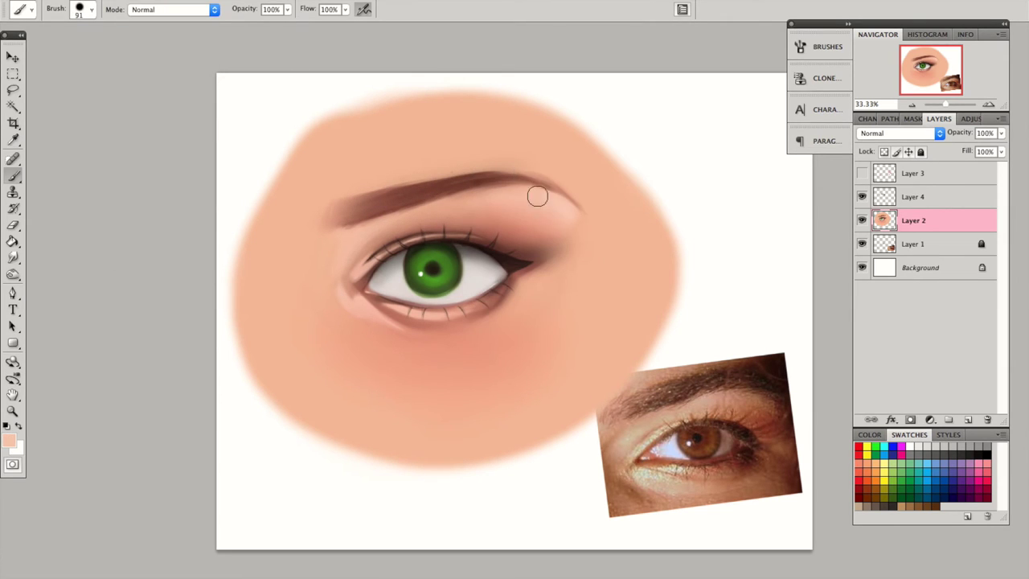
# Step: Enlarge the brush to 339 px and smooth the skin around the eyebrow's inner end
pyautogui.press(']')
pyautogui.press(']')
pyautogui.press(']')
pyautogui.press(']')
pyautogui.press(']')
pyautogui.press(']')
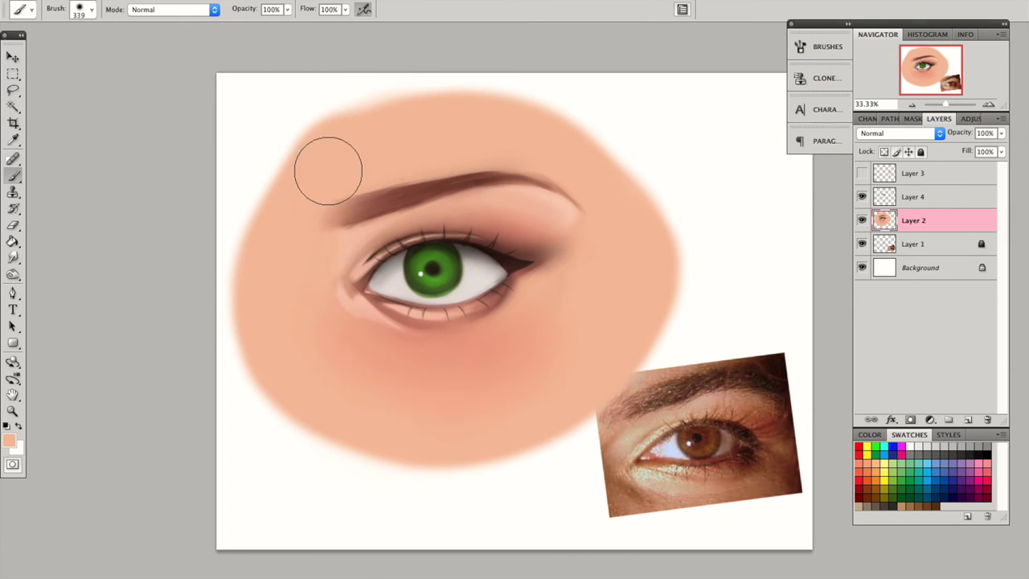
# Step: Sample a reddish-brown shade and paint a soft shadow on the skin above the eyebrow's outer end
pyautogui.keyDown('alt'); pyautogui.click(540, 241); pyautogui.keyUp('alt')
pyautogui.moveTo(562, 142); pyautogui.dragTo(596, 197)
pyautogui.keyDown('alt'); pyautogui.click(539, 149); pyautogui.keyUp('alt')
# Step: Choose another brush preset and draw fine hair strokes at the inner end of the eyebrow
pyautogui.rightClick(487, 232)
pyautogui.click(573, 384)
pyautogui.doubleClick(619, 357)
pyautogui.rightClick(375, 215)
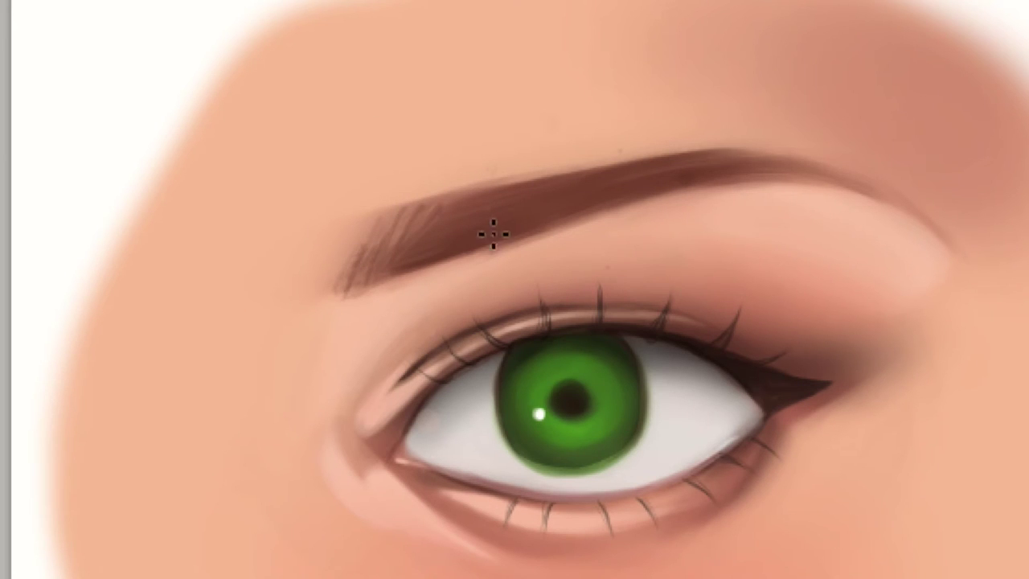
pyautogui.rightClick(367, 266)
pyautogui.press('Return')
# Step: Darken the eyebrow with the Burn tool at 65 px, using the Midtones range and 24% exposure
pyautogui.rightClick(298, 340)
pyautogui.moveTo(218, 413); pyautogui.dragTo(300, 406)
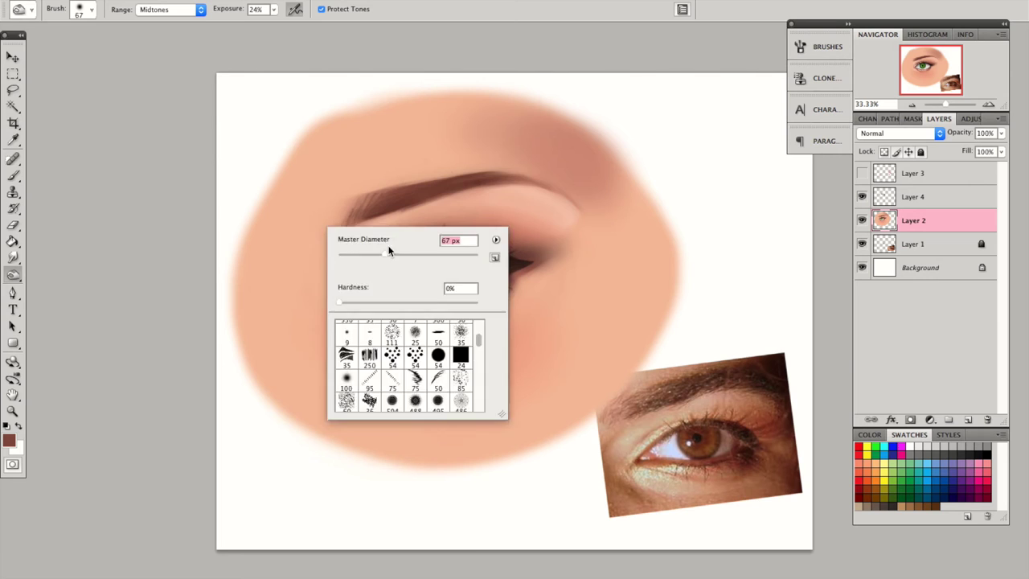
pyautogui.press('Return')
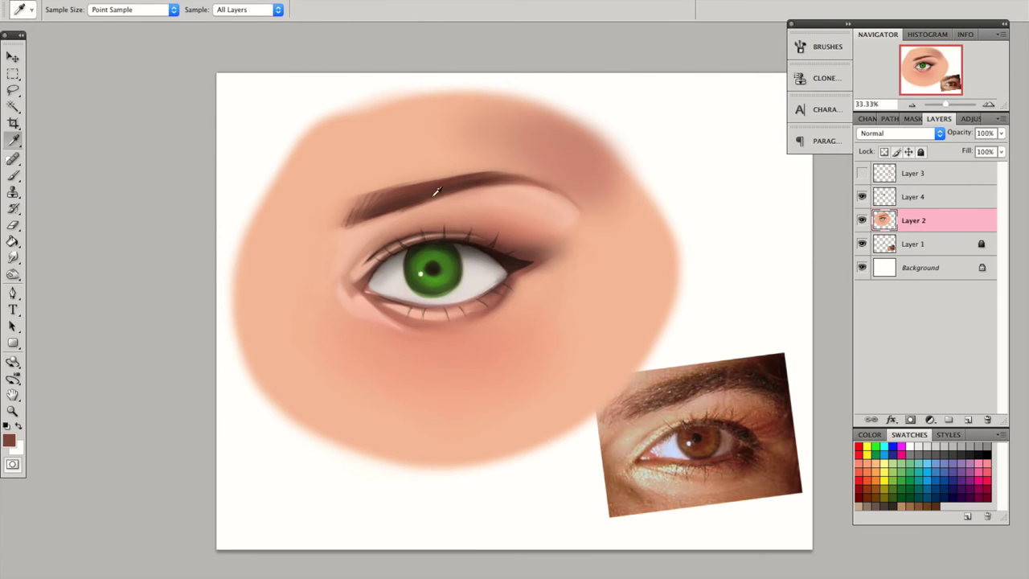
# Step: Try to merge Layer 4 down into Layer 2
pyautogui.hotkey('alt', ']')
pyautogui.hotkey('ctrl', 'e')
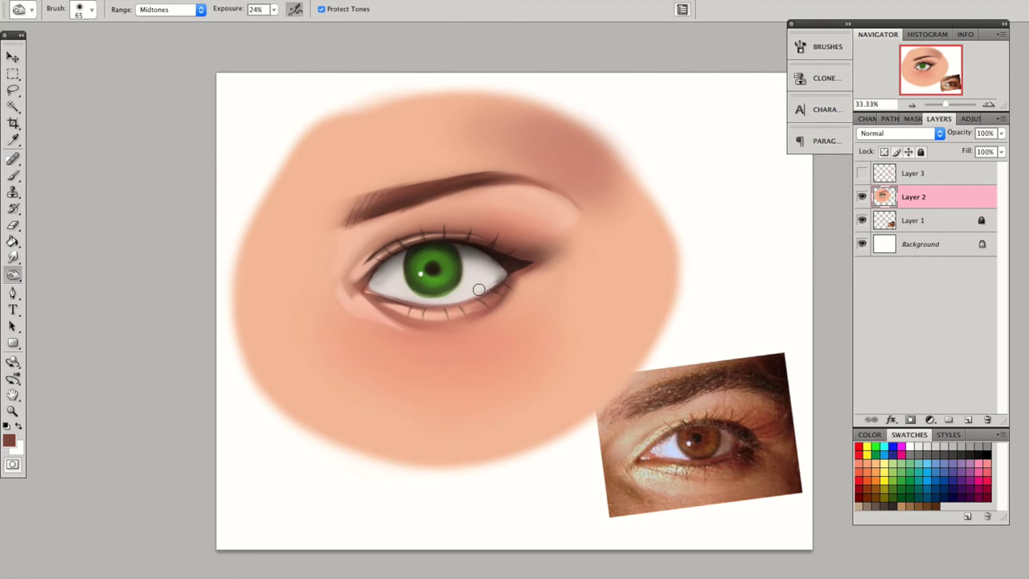
pyautogui.hotkey('ctrl', 'z')
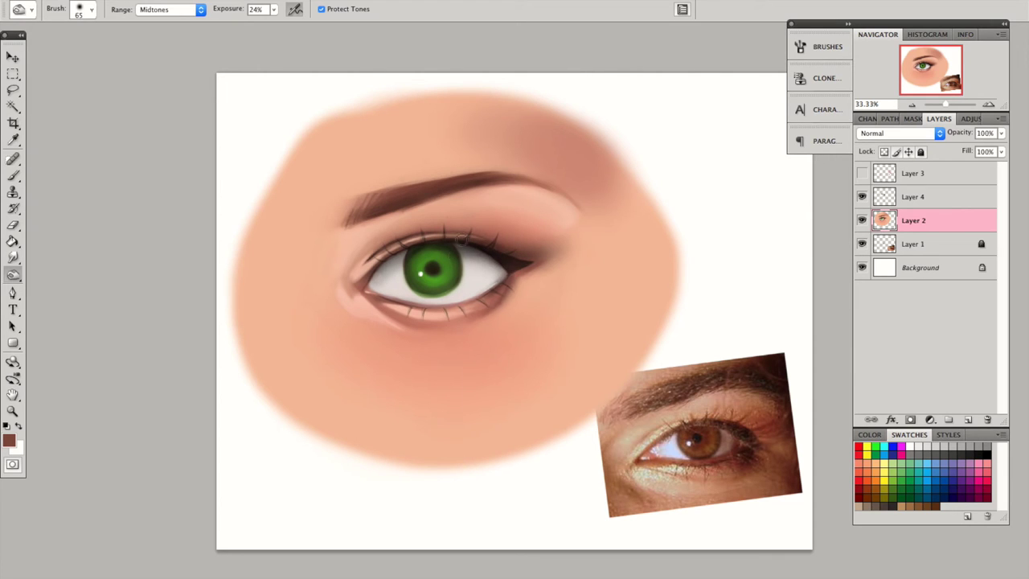
# Step: Lasso the iris and shift its colour from green to magenta with Hue/Saturation
pyautogui.press('l')
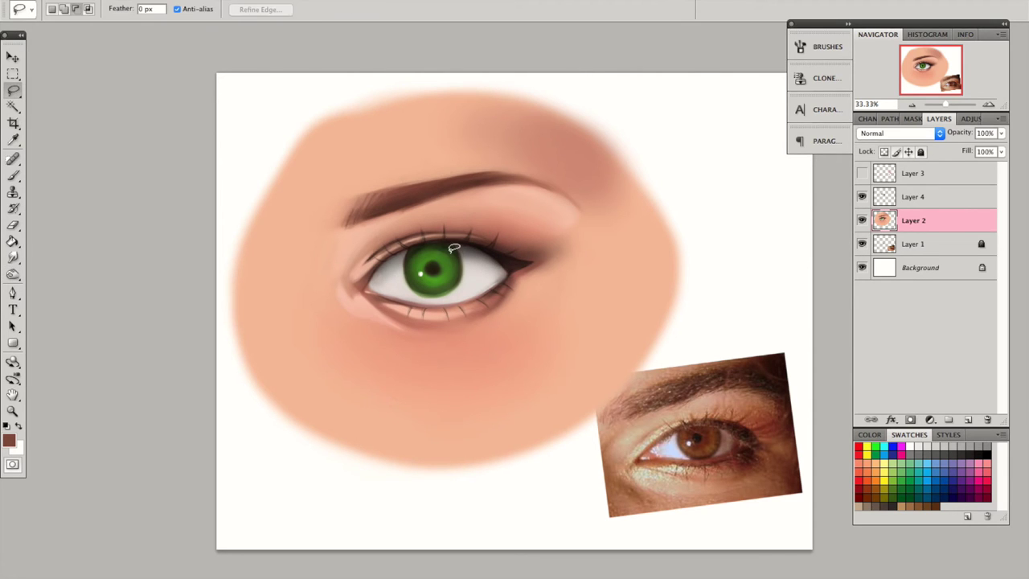
pyautogui.click(425, 85)
pyautogui.moveTo(818, 315); pyautogui.dragTo(761, 315)
pyautogui.moveTo(819, 356); pyautogui.dragTo(802, 357)
pyautogui.press('Return')
pyautogui.hotkey('ctrl', 'd')
# Step: Select the iris again and shift its hue to red with Hue/Saturation
pyautogui.hotkey('ctrl', '+')
pyautogui.press('r')
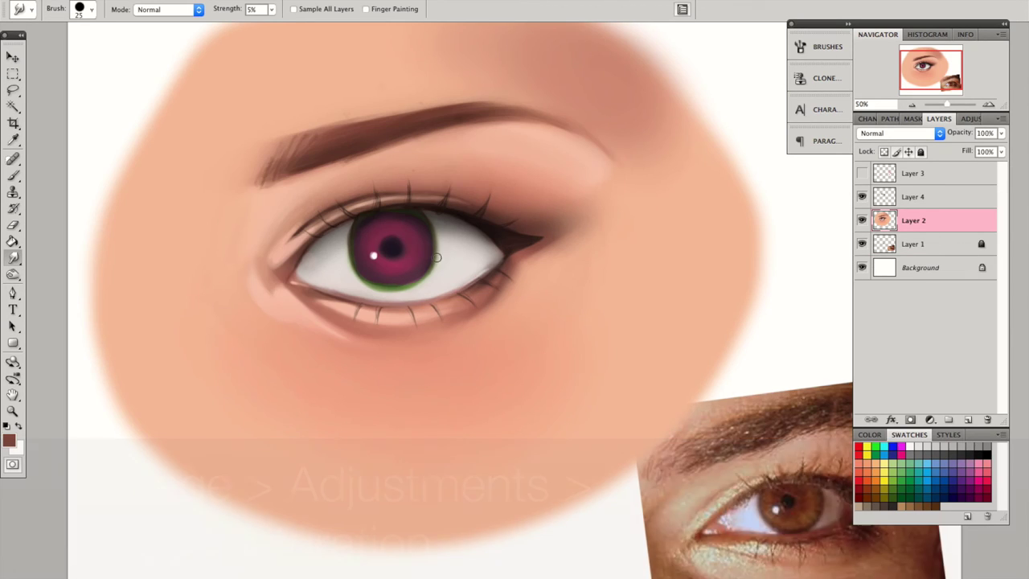
pyautogui.hotkey('ctrl', '-')
pyautogui.press('m')
pyautogui.moveTo(405, 242); pyautogui.dragTo(462, 296)
pyautogui.hotkey('ctrl', 'u')
pyautogui.moveTo(818, 314); pyautogui.dragTo(882, 314)
pyautogui.press('Escape')
# Step: Blend the iris rim with sampled dark red at 45 px and the inner eye white with sampled grey at 24 px
pyautogui.hotkey('ctrl', '+')
pyautogui.press('i')
pyautogui.press('b')
pyautogui.rightClick(451, 275)
pyautogui.press('Escape')
pyautogui.keyDown('alt'); pyautogui.click(330, 265); pyautogui.keyUp('alt')
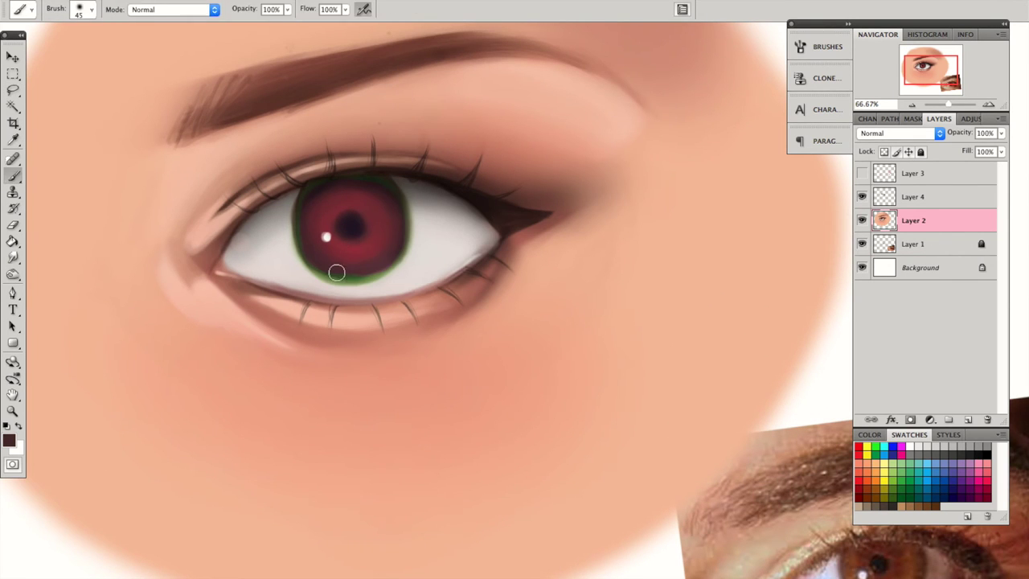
pyautogui.keyDown('alt'); pyautogui.click(238, 241); pyautogui.keyUp('alt')
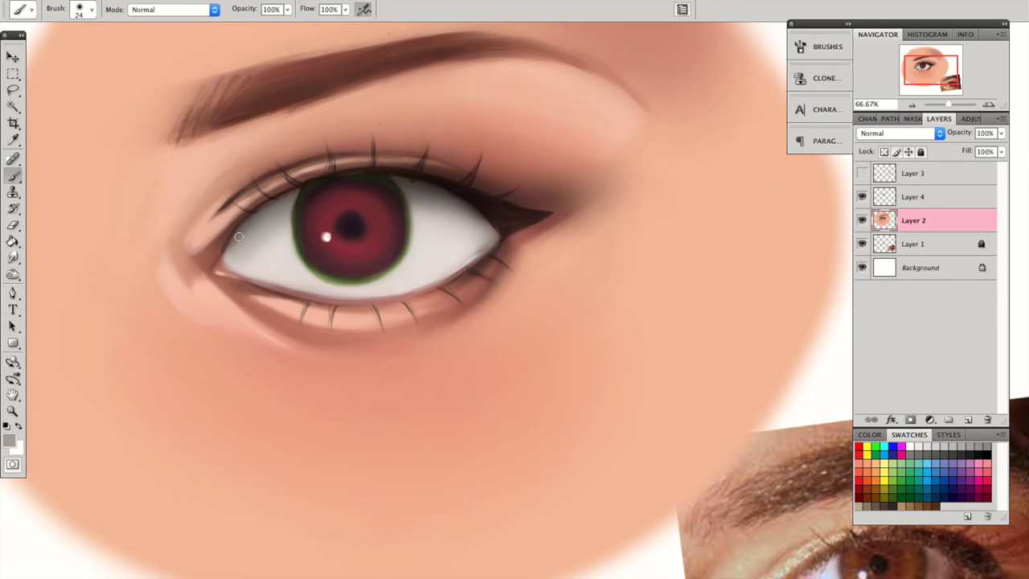
# Step: Darken the lower lid's outer corner with dark brown at 34 px and tint its edge at 8 px, both in Multiply mode
pyautogui.hotkey('ctrl', '-')
pyautogui.hotkey('alt', 'shift', 'm')
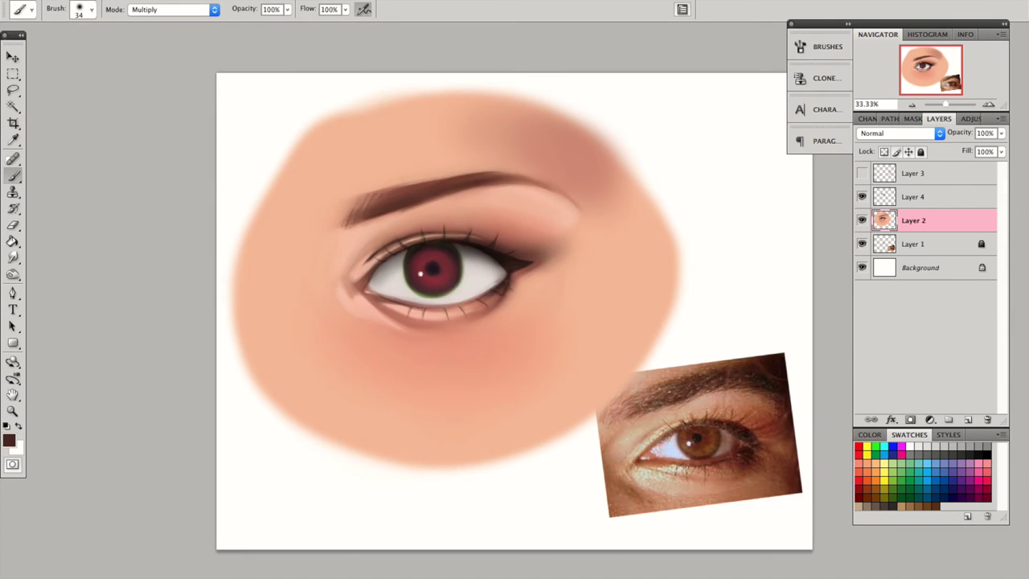
pyautogui.press('[')
pyautogui.press('[')
pyautogui.press('[')
pyautogui.hotkey('ctrl', '+')
pyautogui.hotkey('ctrl', '+')
pyautogui.hotkey('ctrl', '+')
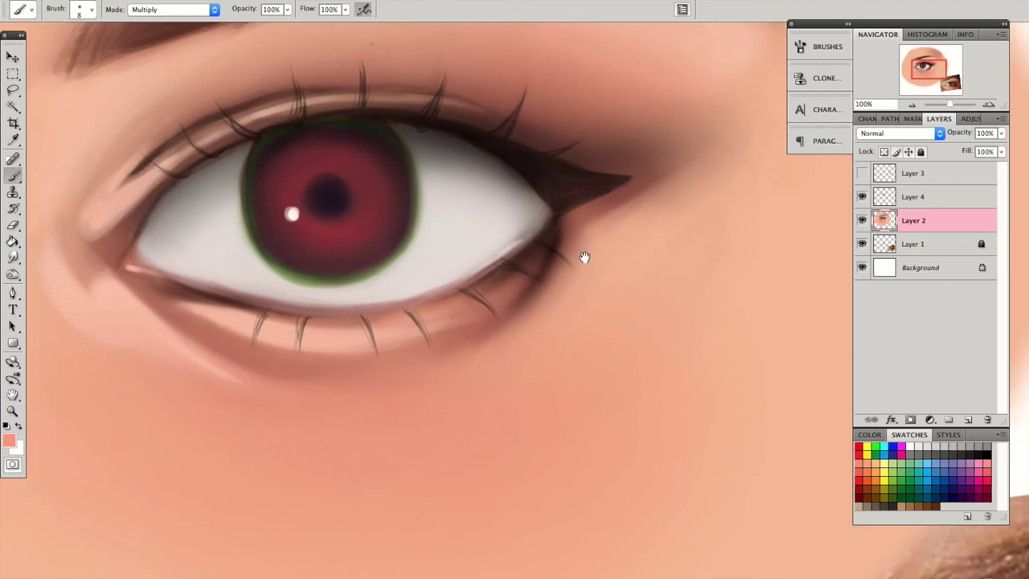
# Step: Paint white highlights on the outer lower waterline and a second small iris highlight with a fine brush in Normal mode
pyautogui.keyDown('alt'); pyautogui.click(568, 285); pyautogui.keyUp('alt')
pyautogui.hotkey('shift', 'alt', 'n')
pyautogui.rightClick(274, 232)
pyautogui.keyDown('alt'); pyautogui.click(374, 280); pyautogui.keyUp('alt')
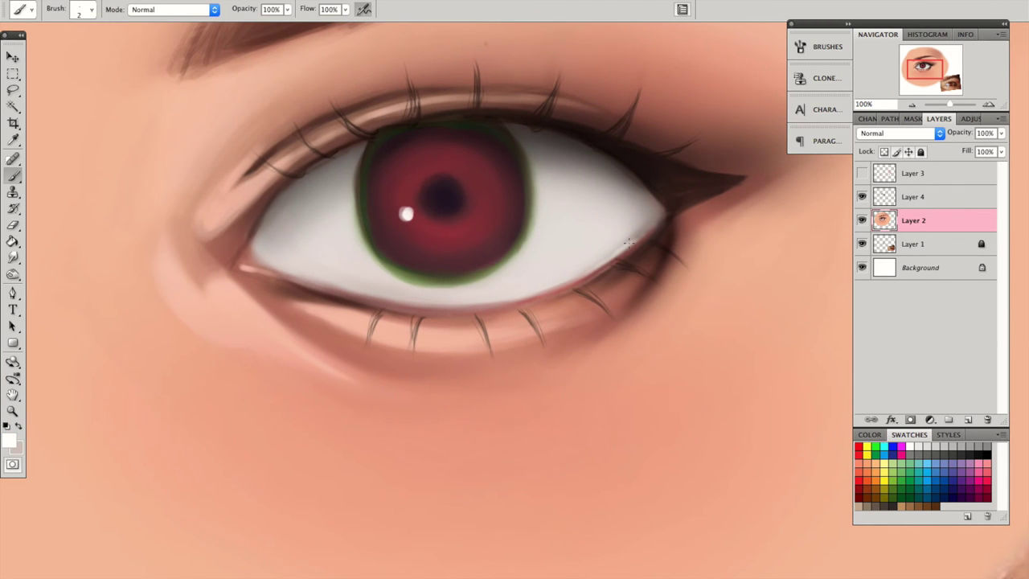
pyautogui.click(912, 104)
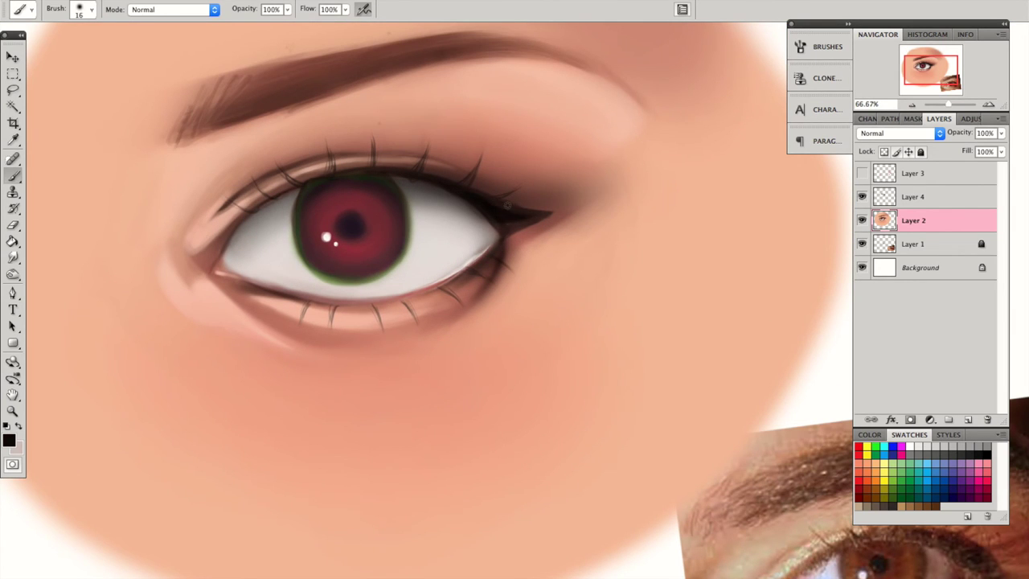
# Step: Brighten the red iris with pink using a 65 px brush in Overlay mode
pyautogui.hotkey('ctrl', '-')
pyautogui.keyDown('alt'); pyautogui.click(434, 303); pyautogui.keyUp('alt')
pyautogui.click(172, 9)
pyautogui.click(148, 163)
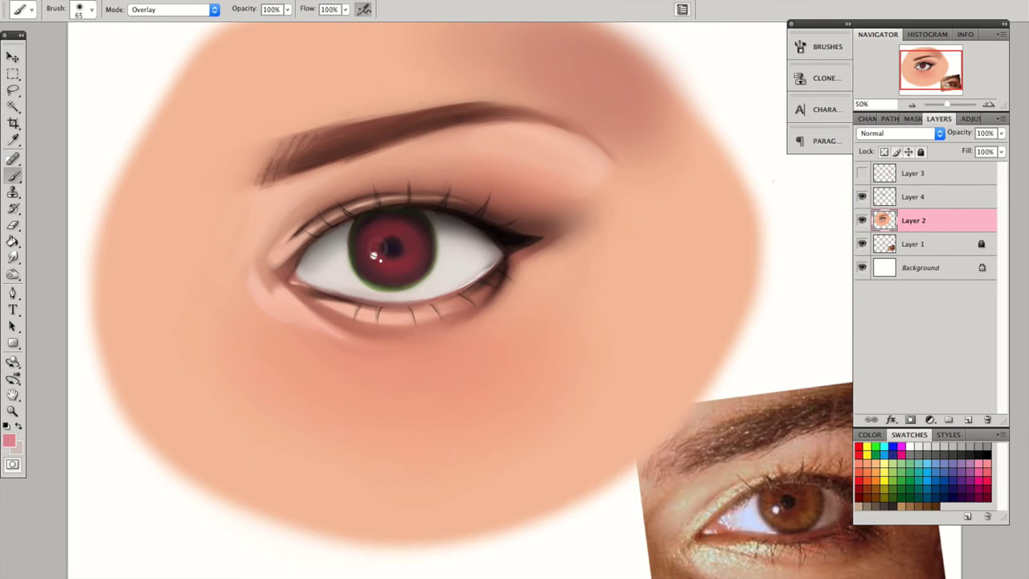
# Step: Draw a dark ring around the pupil with a 12 px brush in Overlay mode
pyautogui.press('[')
pyautogui.press('[')
pyautogui.press('[')
pyautogui.press('[')
pyautogui.press('[')
pyautogui.hotkey('ctrl', '-')
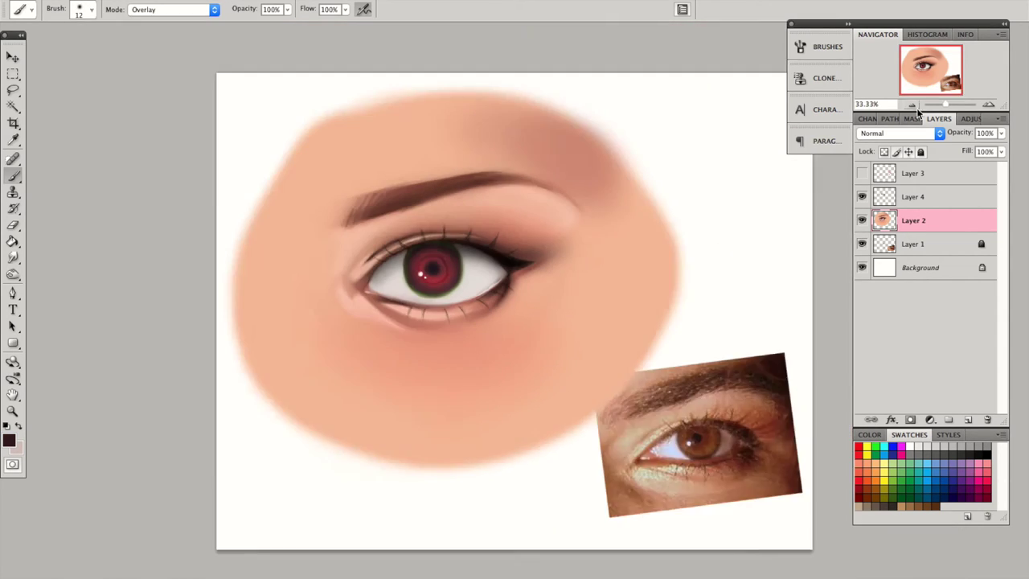
pyautogui.hotkey('ctrl', '+')
pyautogui.hotkey('ctrl', '+')
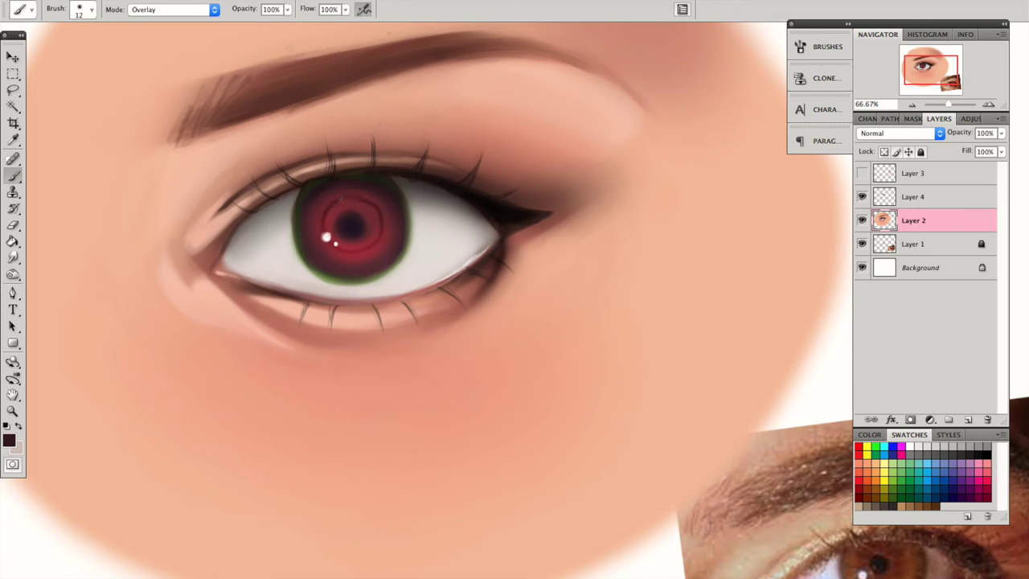
# Step: Darken and thicken the upper lashes with a sampled dark colour using a 6 px brush
pyautogui.click(912, 104)
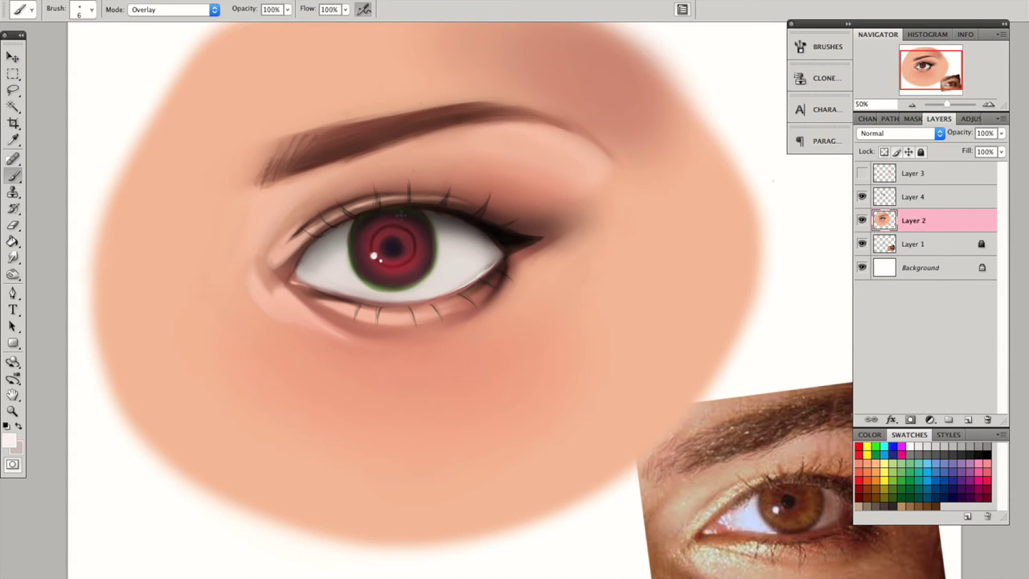
pyautogui.keyDown('alt'); pyautogui.click(420, 217); pyautogui.keyUp('alt')
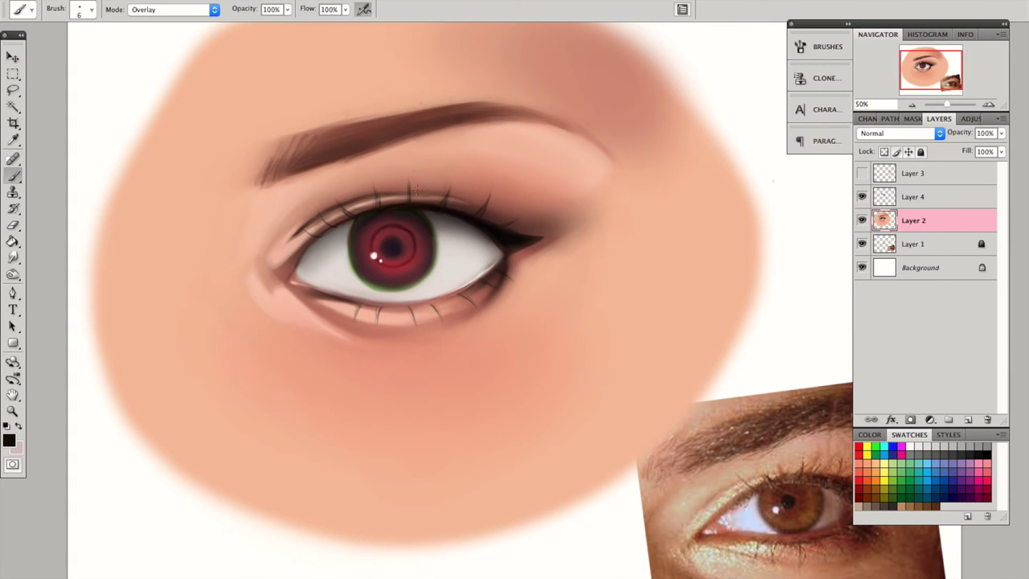
pyautogui.keyDown('alt'); pyautogui.click(365, 193); pyautogui.keyUp('alt')
pyautogui.moveTo(378, 208); pyautogui.dragTo(378, 191)
# Step: Blend the inner part of the lower lid with sampled skin shades in Normal mode and smudge the transition
pyautogui.click(173, 10)
pyautogui.click(140, 8)
pyautogui.keyDown('alt'); pyautogui.click(313, 293); pyautogui.keyUp('alt')
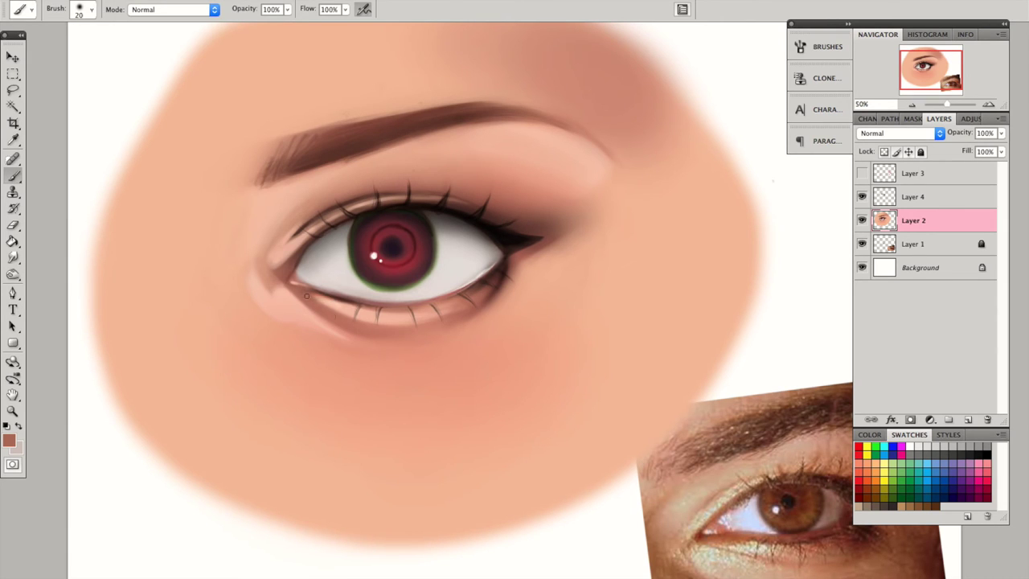
pyautogui.keyDown('alt'); pyautogui.click(365, 322); pyautogui.keyUp('alt')
pyautogui.press('r')
pyautogui.rightClick(354, 303)
pyautogui.press('Return')
# Step: Choose the pale pink ffeae3 and paint a highlight on the skin beside the inner eye corner
pyautogui.press('b')
pyautogui.keyDown('alt'); pyautogui.click(284, 273); pyautogui.keyUp('alt')
pyautogui.click(9, 439)
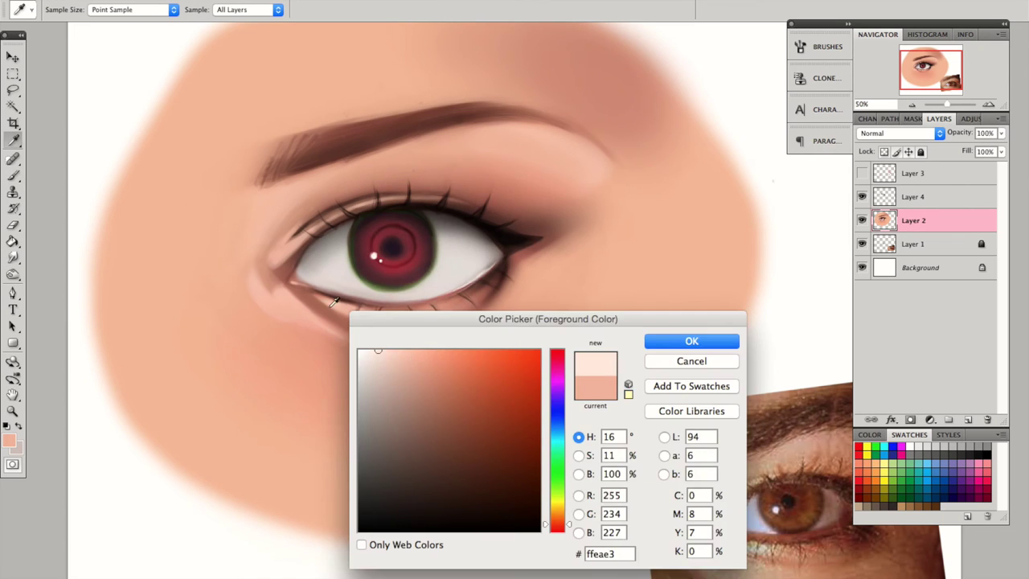
pyautogui.press('Return')
pyautogui.rightClick(258, 282)
pyautogui.press('Return')
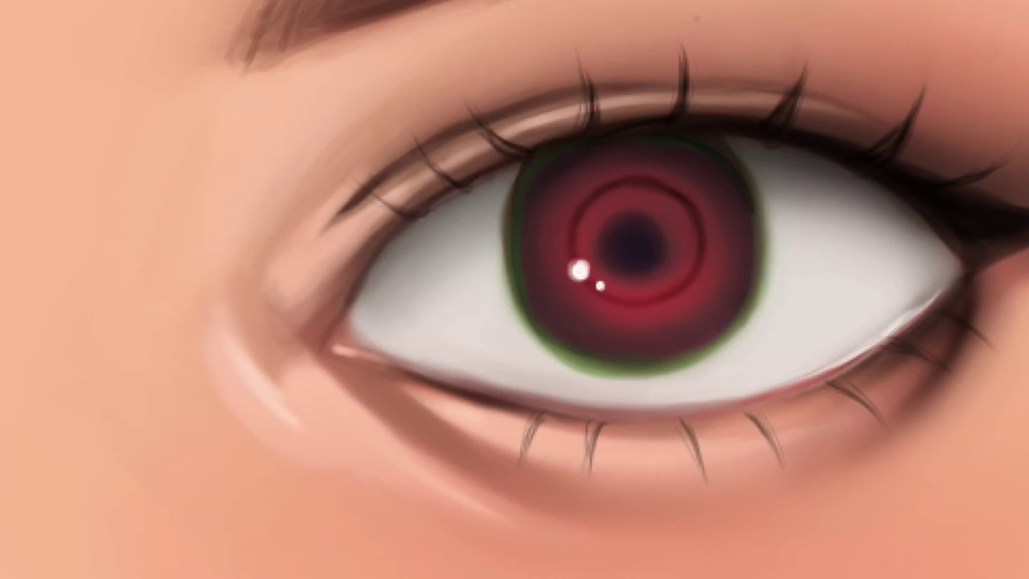
pyautogui.moveTo(299, 386); pyautogui.dragTo(331, 428)
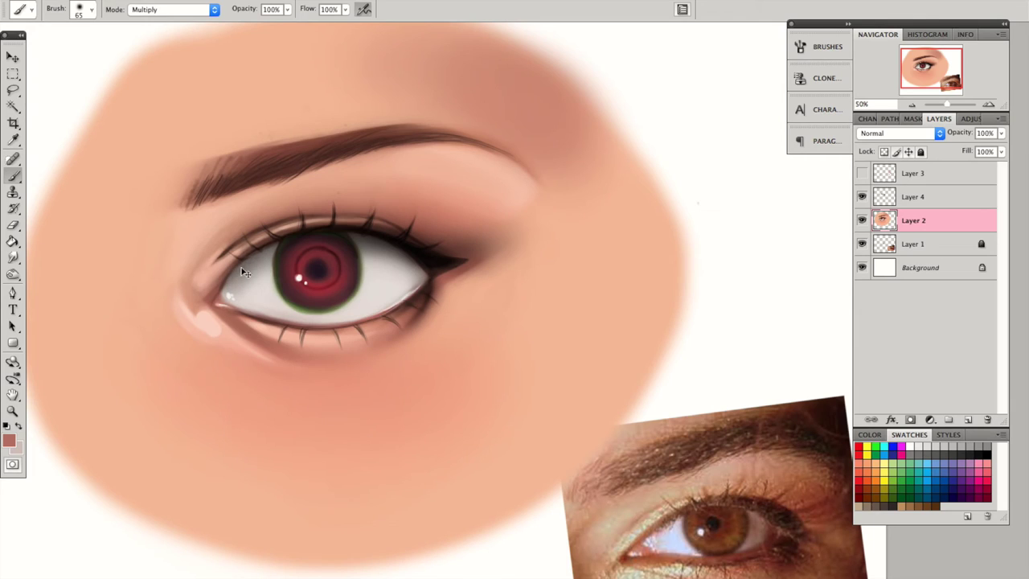
# Step: Lasso the eye opening and tint the eye white with light pink using a 442 px brush in Multiply mode
pyautogui.press('l')
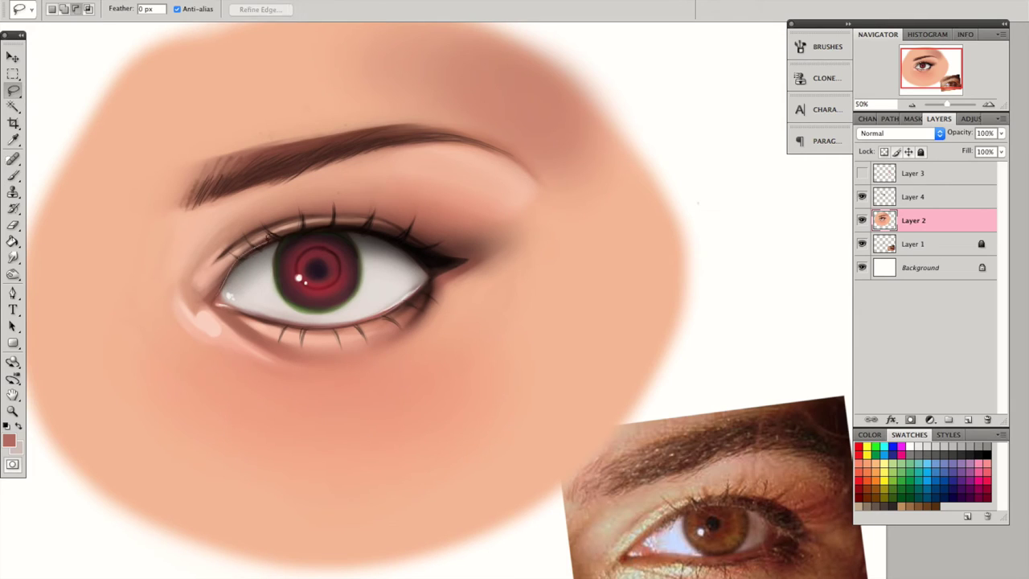
pyautogui.moveTo(434, 263); pyautogui.dragTo(258, 345)
pyautogui.click(8, 439)
pyautogui.click(425, 362)
pyautogui.click(689, 340)
pyautogui.press('b')
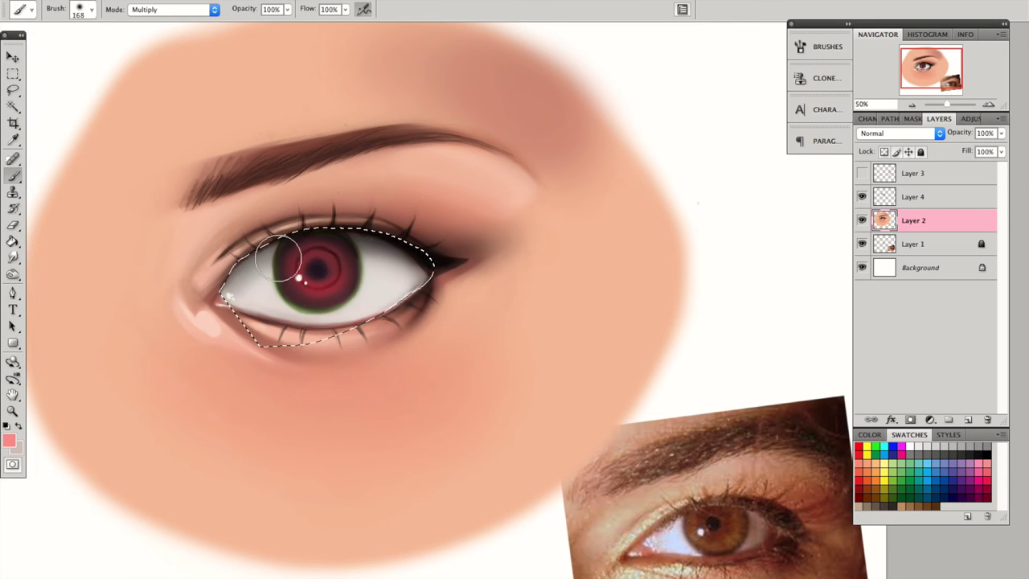
pyautogui.press(']')
pyautogui.press(']')
pyautogui.press(']')
pyautogui.press(']')
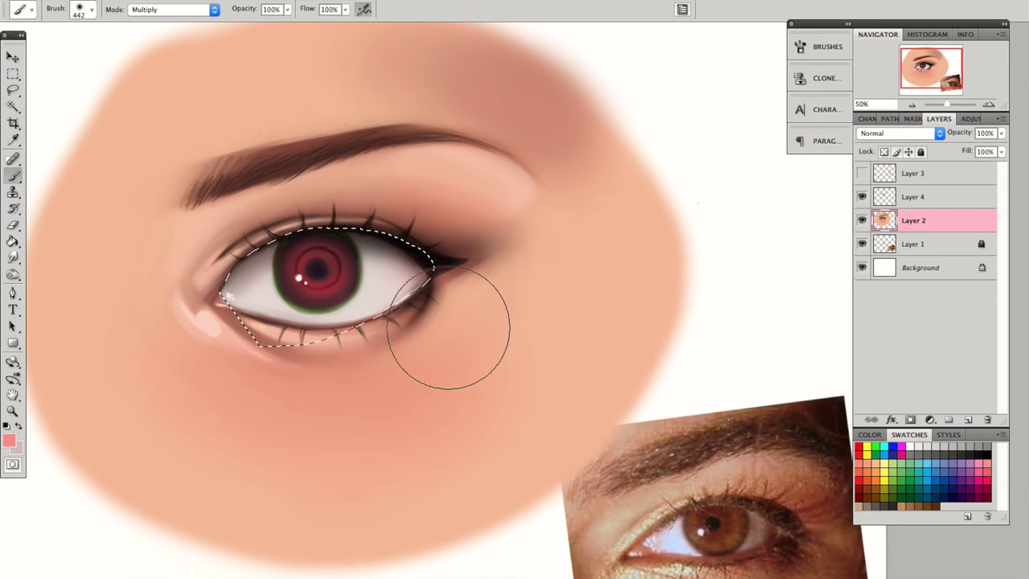
pyautogui.hotkey('ctrl', 'd')
# Step: Brush over the eye and its lower lid in Overlay mode with a smaller brush
pyautogui.keyDown('alt'); pyautogui.click(408, 280); pyautogui.keyUp('alt')
pyautogui.hotkey('alt', 'shift', 'o')
pyautogui.press('[')
pyautogui.press('[')
pyautogui.press('x')
pyautogui.moveTo(241, 277); pyautogui.dragTo(467, 321)
# Step: Return the brush to Normal mode, resize it to 185 px and touch up the eye
pyautogui.hotkey('alt', 'shift', 'n')
pyautogui.rightClick(258, 243)
pyautogui.moveTo(354, 256)
pyautogui.mouseDown()
pyautogui.moveTo(333, 264)
pyautogui.moveTo(385, 275)
pyautogui.mouseUp()
pyautogui.press('Return')
pyautogui.rightClick(341, 276)
pyautogui.press('Return')
pyautogui.hotkey('ctrl', '-')
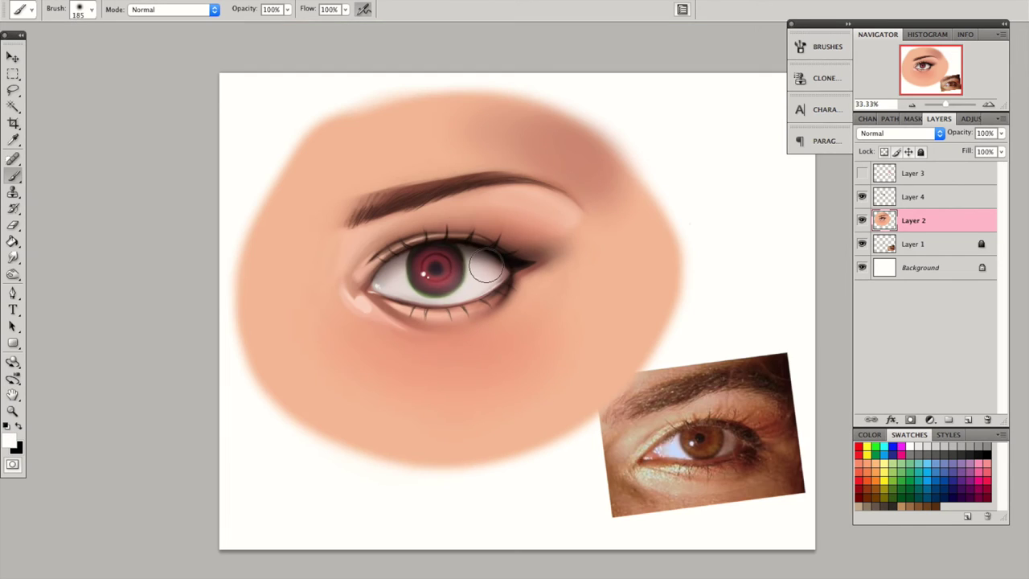
# Step: Select the iris and adjust it with Brightness/Contrast to brightness 4 and contrast 37
pyautogui.press('m')
pyautogui.moveTo(405, 241); pyautogui.dragTo(465, 299)
pyautogui.click(516, 6)
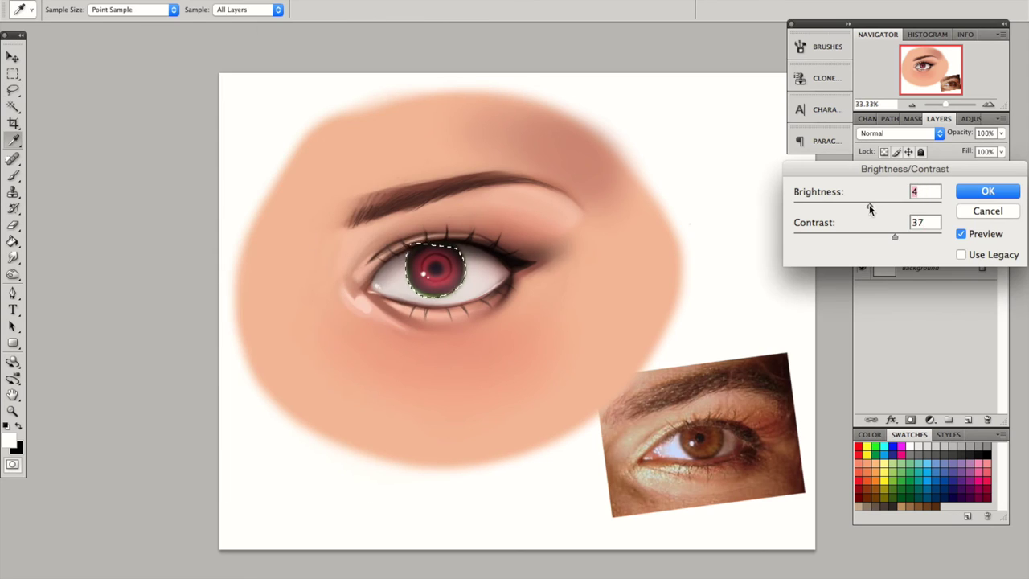
pyautogui.press('Return')
pyautogui.hotkey('ctrl', 'd')
# Step: Shade the eye white under the upper lid with a sampled greyish tone using an 87 px brush
pyautogui.press('b')
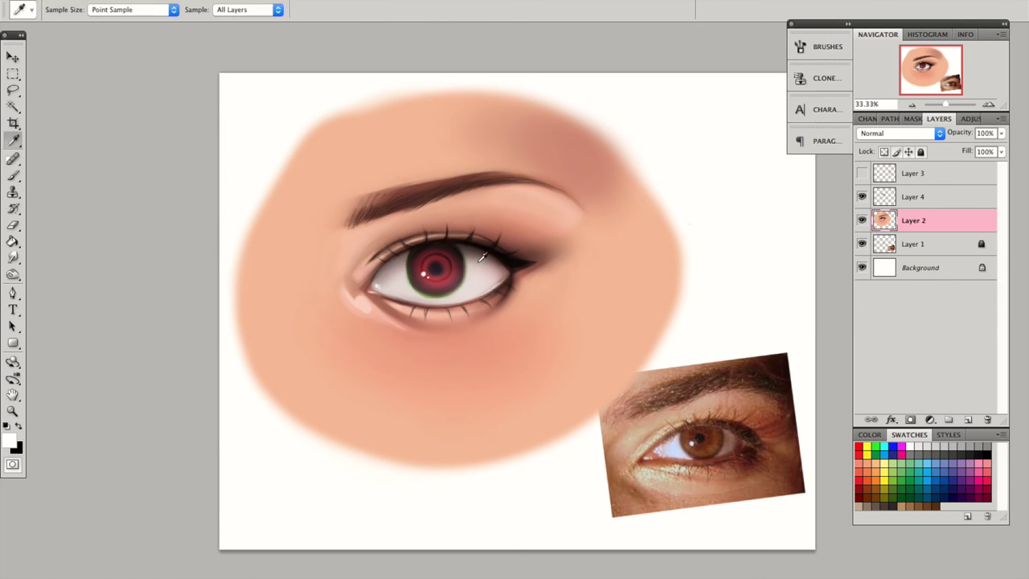
pyautogui.keyDown('alt'); pyautogui.click(478, 266); pyautogui.keyUp('alt')
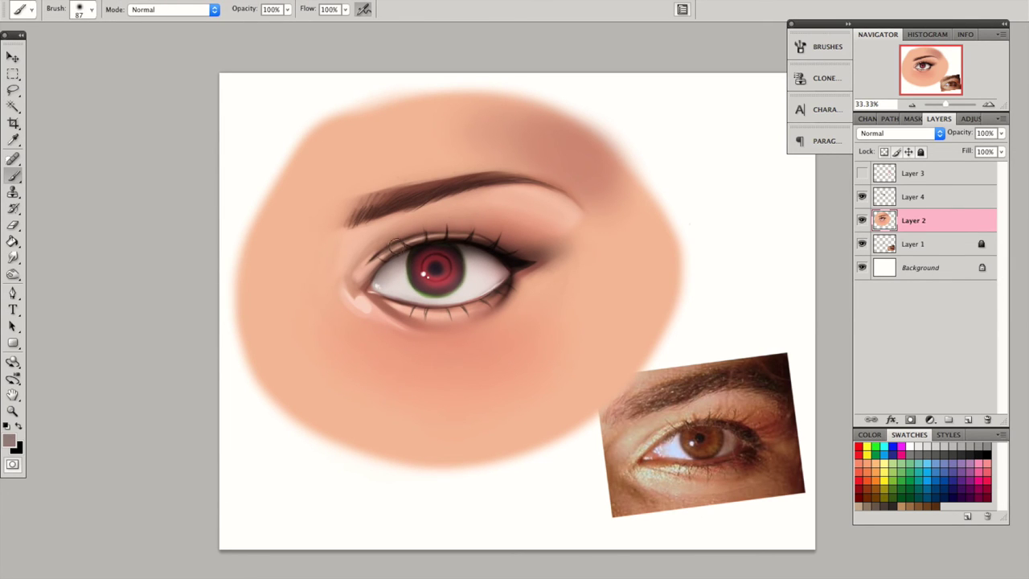
# Step: Change the brush's blend mode, choose a red colour and lasso the cheek area directly below the eye
pyautogui.click(172, 9)
pyautogui.click(149, 64)
pyautogui.click(9, 439)
pyautogui.click(475, 363)
pyautogui.click(723, 340)
pyautogui.press('l')
pyautogui.moveTo(521, 277); pyautogui.dragTo(346, 296)
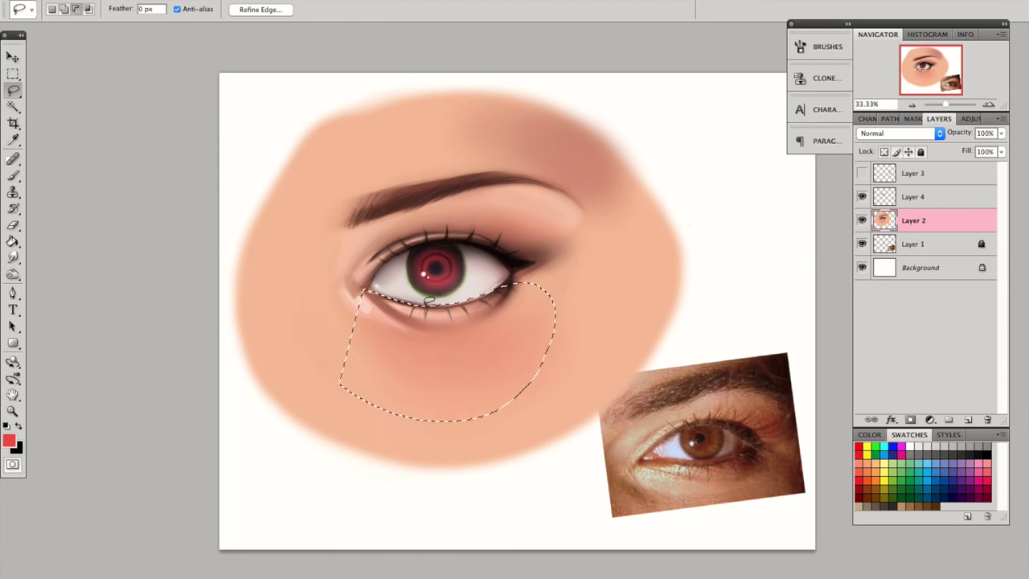
# Step: Resize the brush, paint red blush below the eye within the selection and clear the selection
pyautogui.press('b')
pyautogui.rightClick(426, 346)
pyautogui.press('Return')
pyautogui.moveTo(426, 346); pyautogui.dragTo(443, 362)
pyautogui.hotkey('ctrl', 'd')
pyautogui.moveTo(346, 289)
pyautogui.mouseDown()
pyautogui.moveTo(313, 248)
pyautogui.moveTo(395, 317)
pyautogui.moveTo(558, 319)
pyautogui.moveTo(450, 361)
pyautogui.mouseUp()
pyautogui.hotkey('ctrl', 'z')
pyautogui.press('b')
pyautogui.hotkey('ctrl', 'd')
# Step: Set the brush to Normal mode with white as the foreground colour and reduce its size to 453 px
pyautogui.click(173, 9)
pyautogui.click(146, 10)
pyautogui.press('d')
pyautogui.press('x')
pyautogui.press('[')
pyautogui.press('[')
pyautogui.press('[')
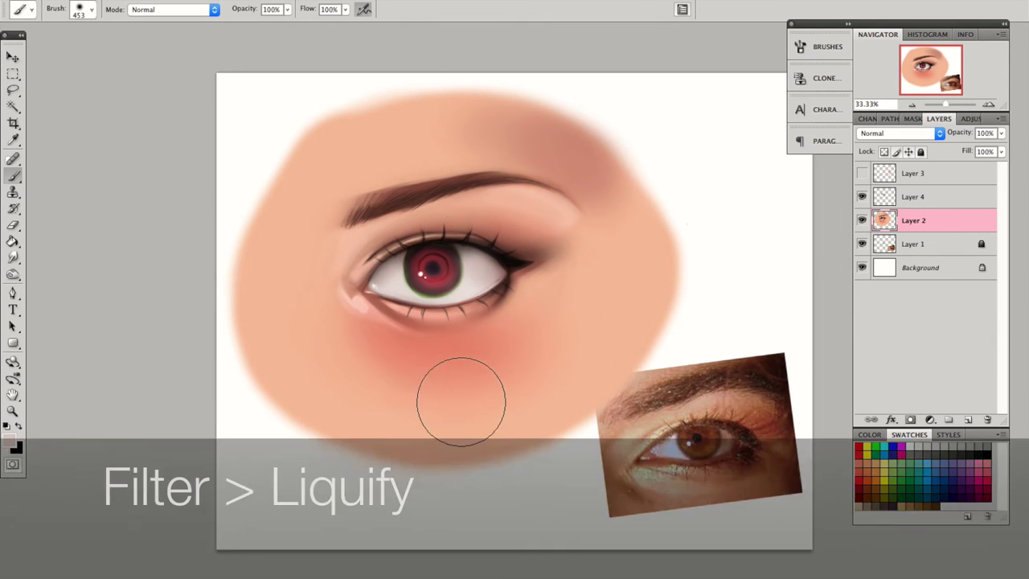
# Step: Warp the inner corner of the eye outward and downward on Layer 2 with the Liquify filter
pyautogui.click(297, 1)
pyautogui.click(322, 41)
pyautogui.moveTo(971, 99); pyautogui.dragTo(915, 96)
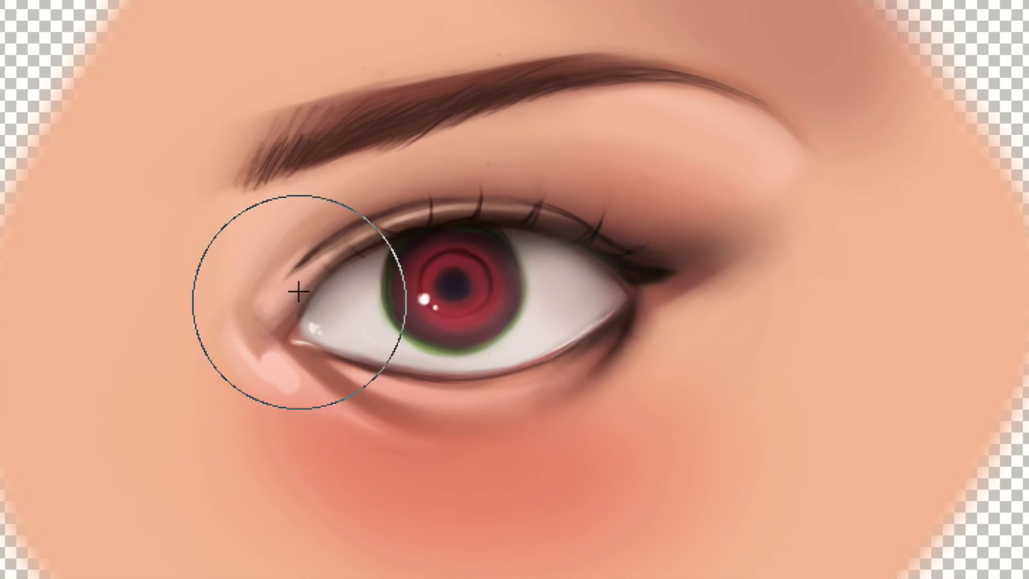
pyautogui.moveTo(301, 276); pyautogui.dragTo(243, 356)
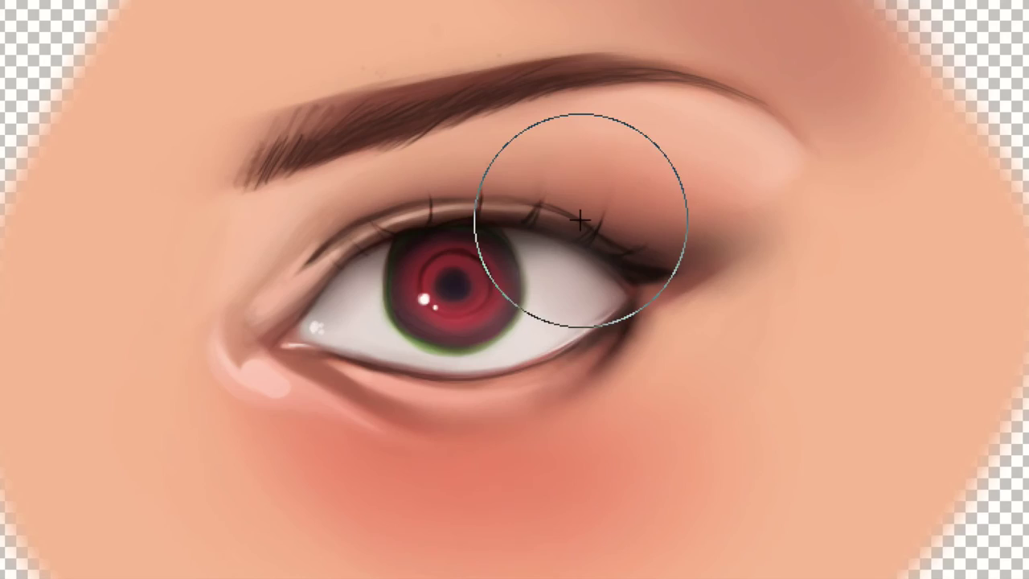
pyautogui.press('Return')
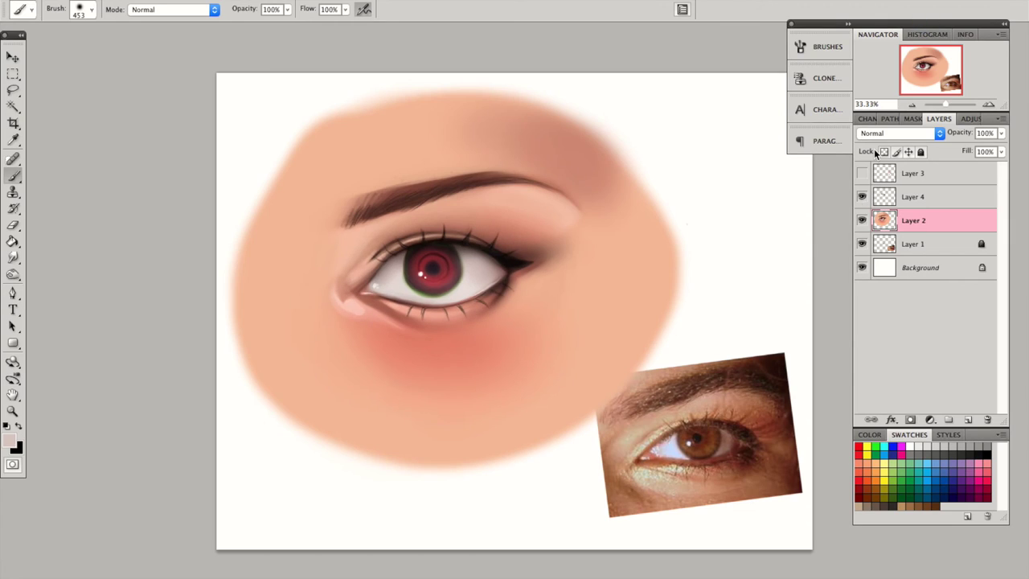
# Step: Lower the opacity of Layer 4, which holds the lashes, to 76%
pyautogui.click(941, 197)
pyautogui.moveTo(1001, 132); pyautogui.dragTo(984, 157)
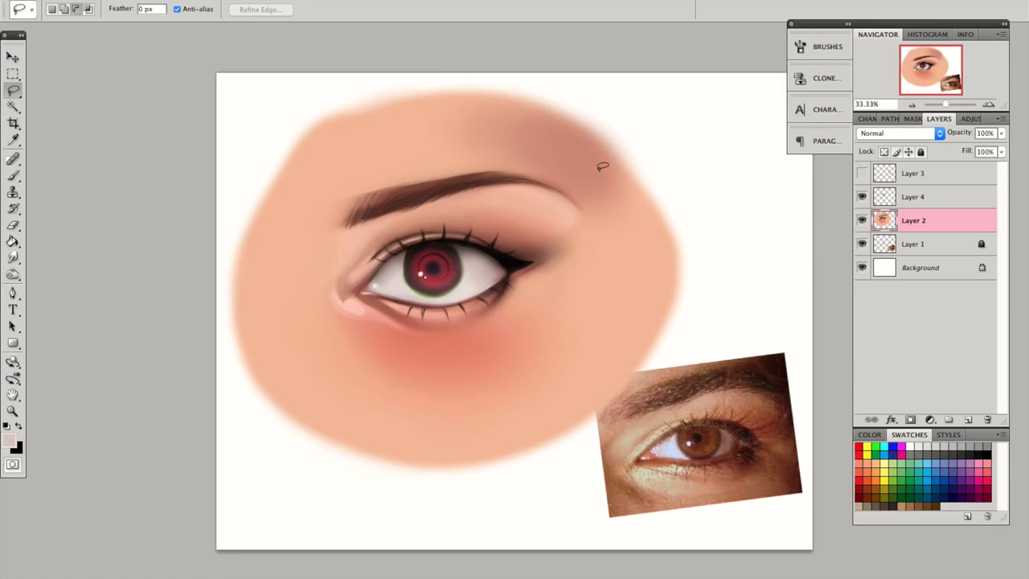
# Step: Reshape the inner end of the eyebrow on Layer 2 using Liquify with a brush size of 376
pyautogui.hotkey('ctrl', 'shift', 'x')
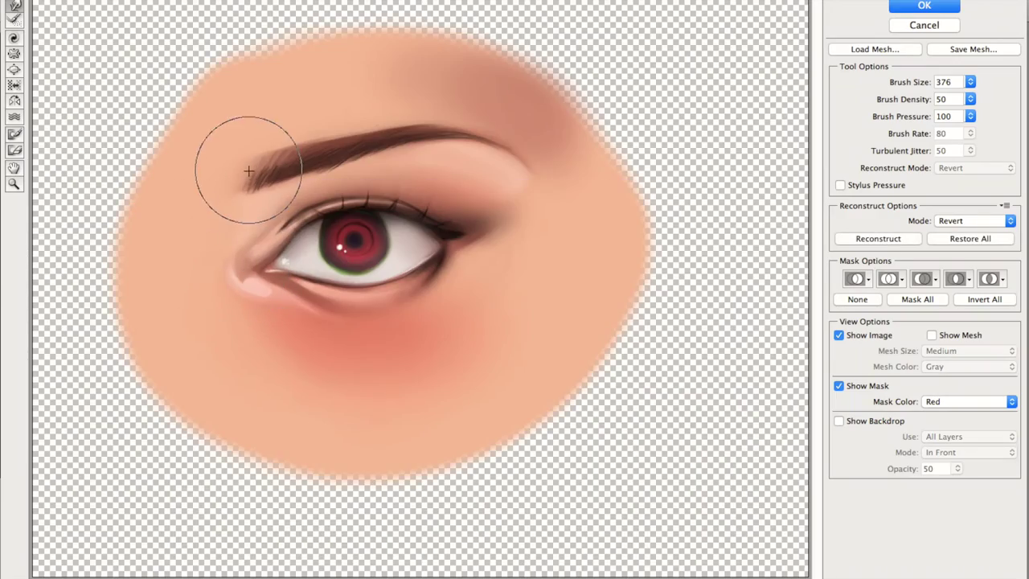
pyautogui.press('Return')
pyautogui.hotkey('ctrl', 'shift', 'x')
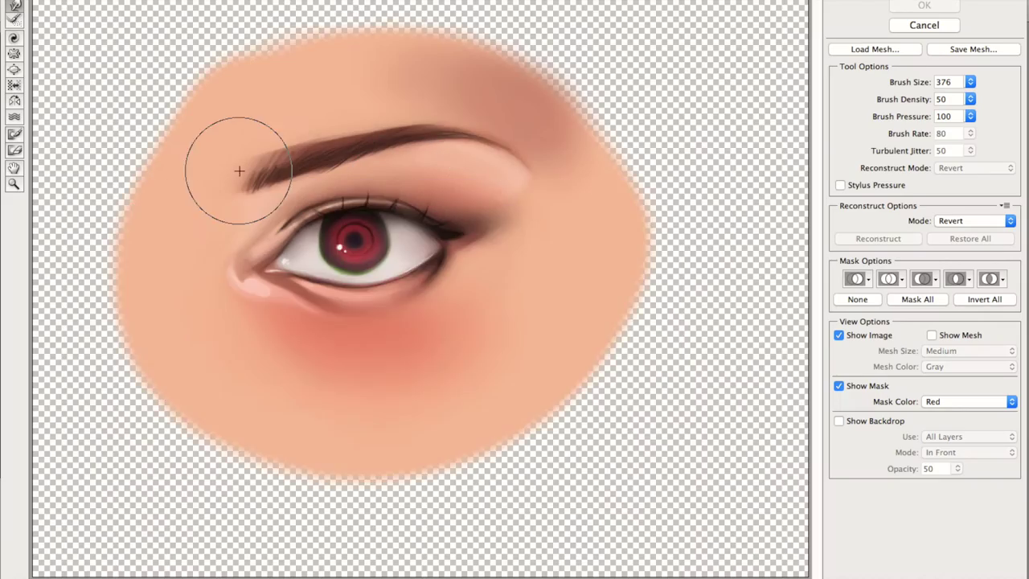
pyautogui.press('Return')
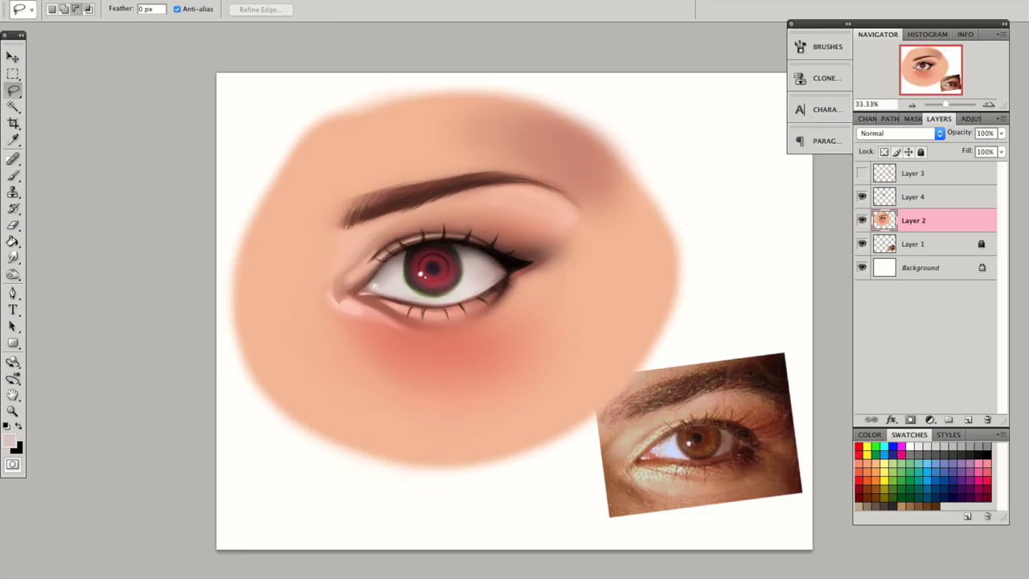
# Step: Select Layer 4, sample black from the eyeliner and set the brush size to 7 px
pyautogui.click(989, 107)
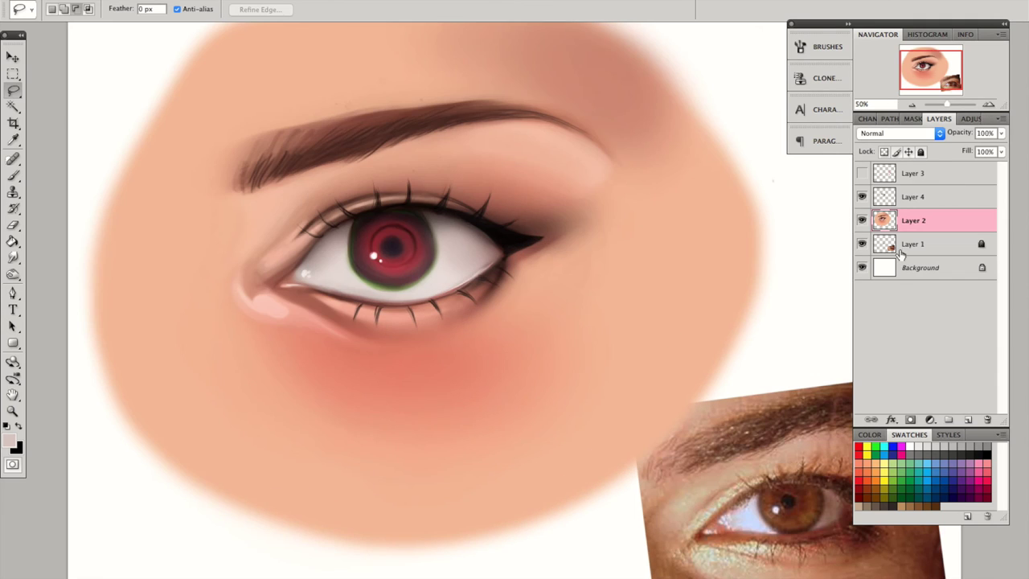
pyautogui.click(909, 196)
pyautogui.press('i')
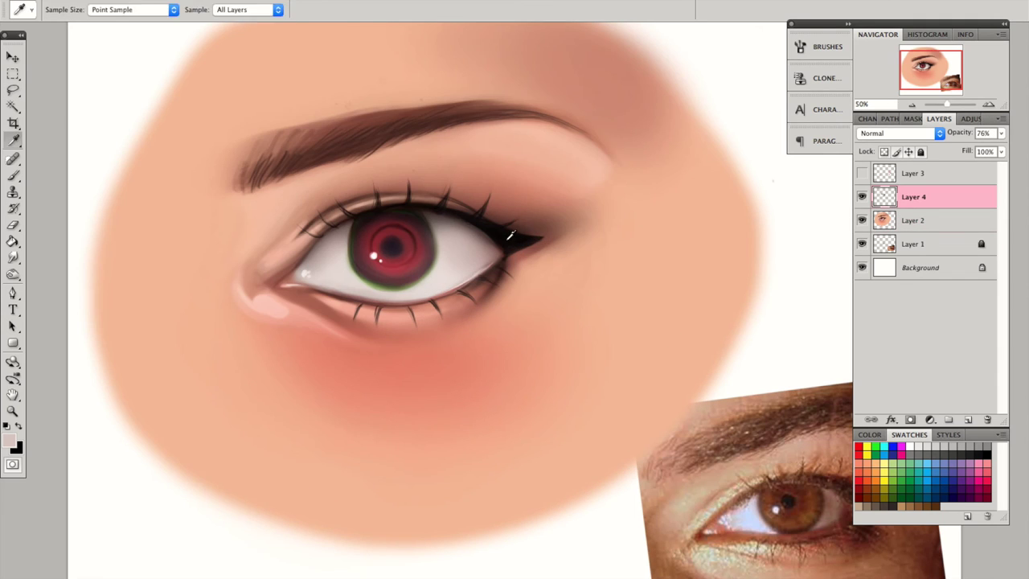
pyautogui.press('b')
pyautogui.rightClick(447, 191)
pyautogui.doubleClick(466, 294)
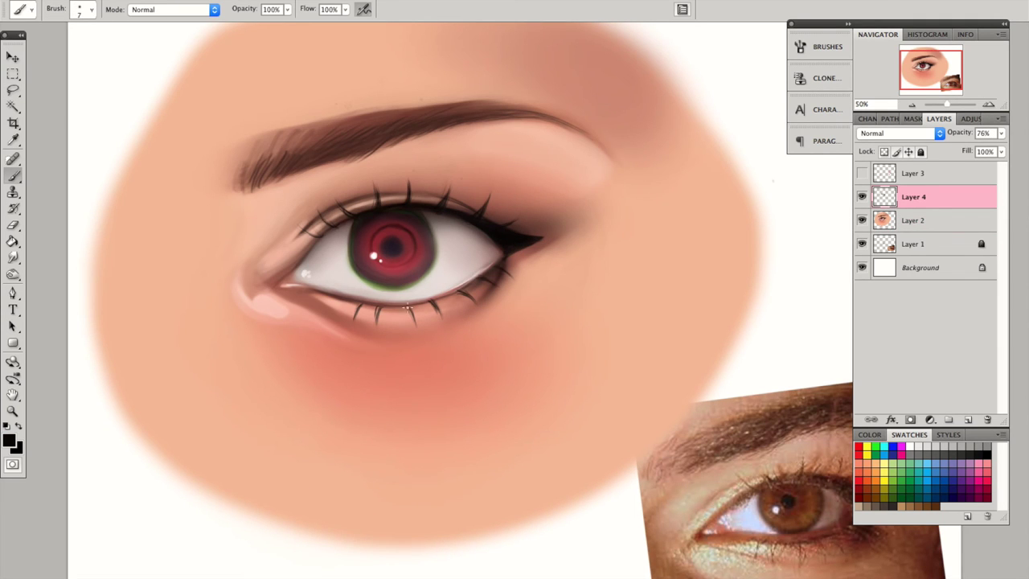
# Step: Sample a skin tone on Layer 2, lasso the outer skin around the eye and delete it to trim the painted shape
pyautogui.hotkey('ctrl', '-')
pyautogui.hotkey('alt', '[')
pyautogui.keyDown('alt'); pyautogui.click(356, 137); pyautogui.keyUp('alt')
pyautogui.press('l')
pyautogui.moveTo(351, 103)
pyautogui.mouseDown()
pyautogui.moveTo(327, 351)
pyautogui.moveTo(346, 104)
pyautogui.mouseUp()
pyautogui.press('Delete')
pyautogui.rightClick(308, 156)
pyautogui.click(322, 168)
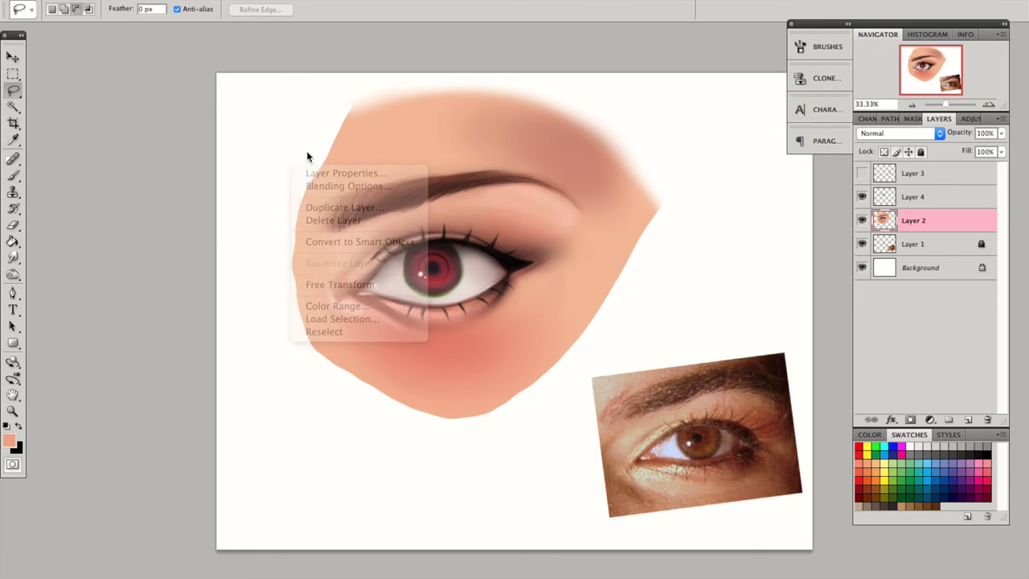
# Step: Paint sampled skin tones along the trimmed inner edge, below the inner eye corner and beside the outer corner
pyautogui.press('b')
pyautogui.moveTo(332, 152)
pyautogui.mouseDown()
pyautogui.moveTo(324, 104)
pyautogui.moveTo(298, 249)
pyautogui.moveTo(299, 220)
pyautogui.moveTo(310, 298)
pyautogui.mouseUp()
pyautogui.keyDown('alt'); pyautogui.click(336, 152); pyautogui.keyUp('alt')
pyautogui.keyDown('alt'); pyautogui.click(340, 345); pyautogui.keyUp('alt')
pyautogui.moveTo(340, 344)
pyautogui.mouseDown()
pyautogui.moveTo(388, 337)
pyautogui.moveTo(402, 361)
pyautogui.mouseUp()
pyautogui.keyDown('alt'); pyautogui.click(541, 164); pyautogui.keyUp('alt')
pyautogui.keyDown('alt'); pyautogui.click(544, 230); pyautogui.keyUp('alt')
pyautogui.moveTo(545, 230); pyautogui.dragTo(579, 201)
# Step: Switch the brush to Multiply mode and set its size to 127 px
pyautogui.press('m')
pyautogui.press('b')
pyautogui.rightClick(530, 223)
pyautogui.moveTo(531, 223); pyautogui.dragTo(533, 225)
pyautogui.press('Return')
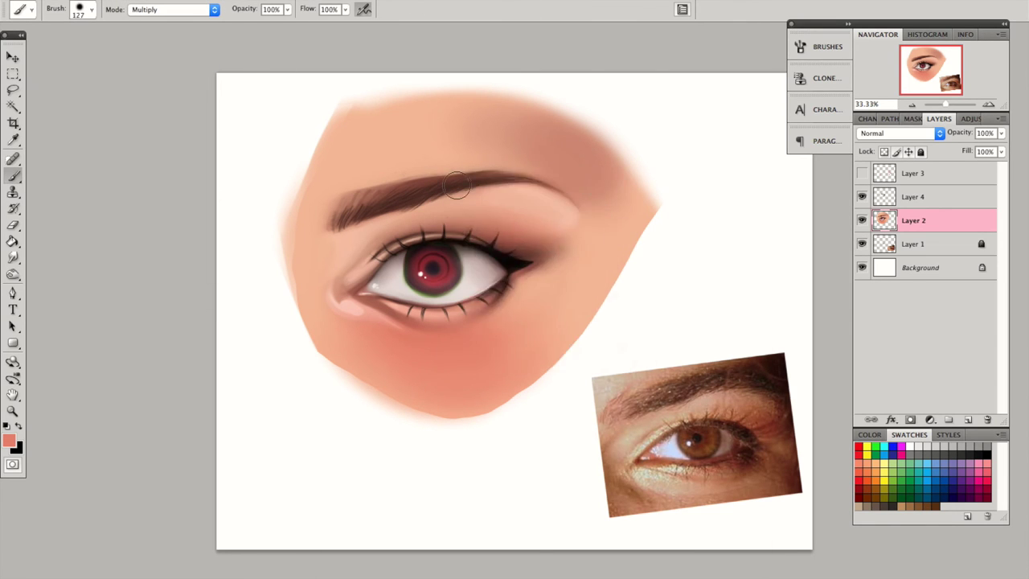
# Step: Lock Layer 2's transparent pixels and cover the outer side of the blush with sampled skin tone using a 182 px Normal brush
pyautogui.rightClick(524, 291)
pyautogui.press('Return')
pyautogui.press('/')
pyautogui.press('i')
pyautogui.press('b')
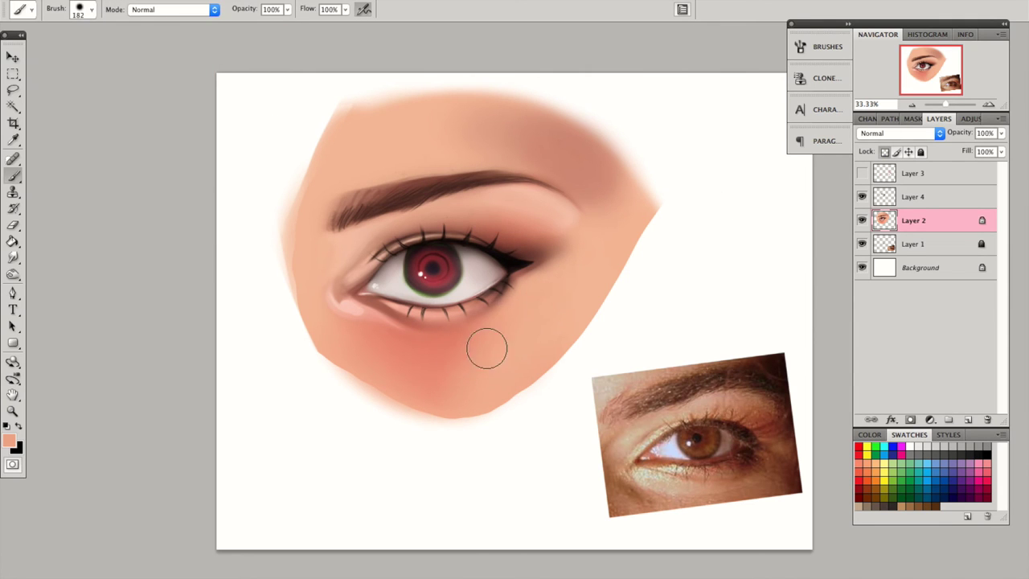
# Step: Shrink the brush and clean up the lower edge of the eyeliner wing with skin tone
pyautogui.rightClick(493, 227)
pyautogui.click(546, 254)
pyautogui.press('Return')
pyautogui.press('[')
pyautogui.press('[')
pyautogui.press('[')
pyautogui.press('[')
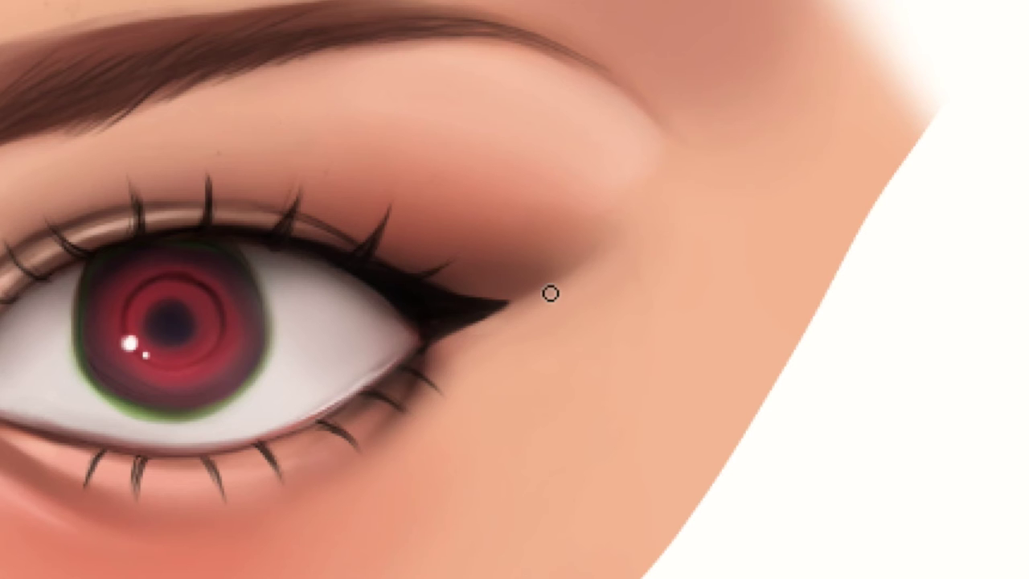
# Step: Refine the eyeliner wing in black with a 7 px brush, sampling and adjusting the foreground colour at its tip
pyautogui.rightClick(529, 217)
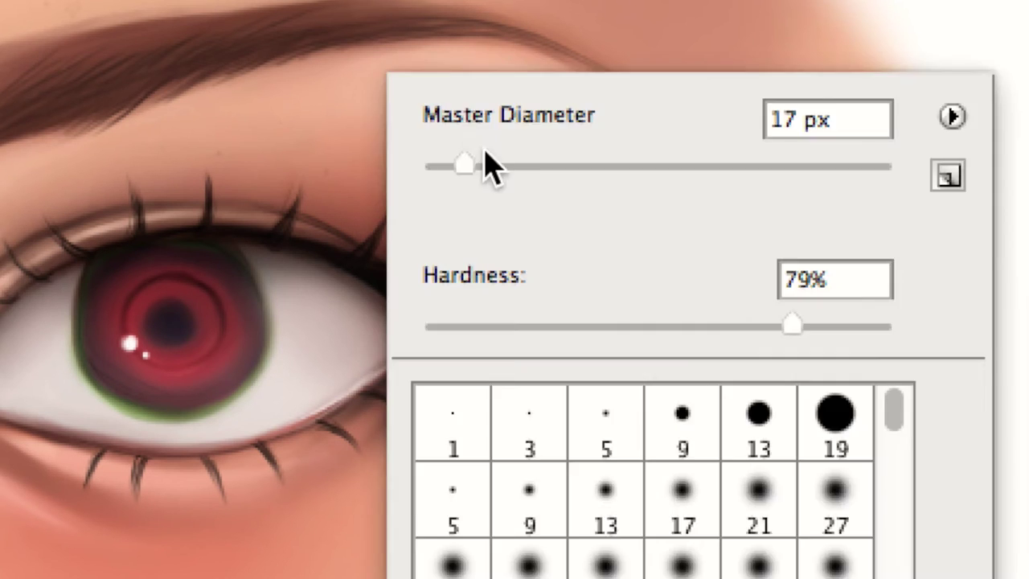
pyautogui.press('Return')
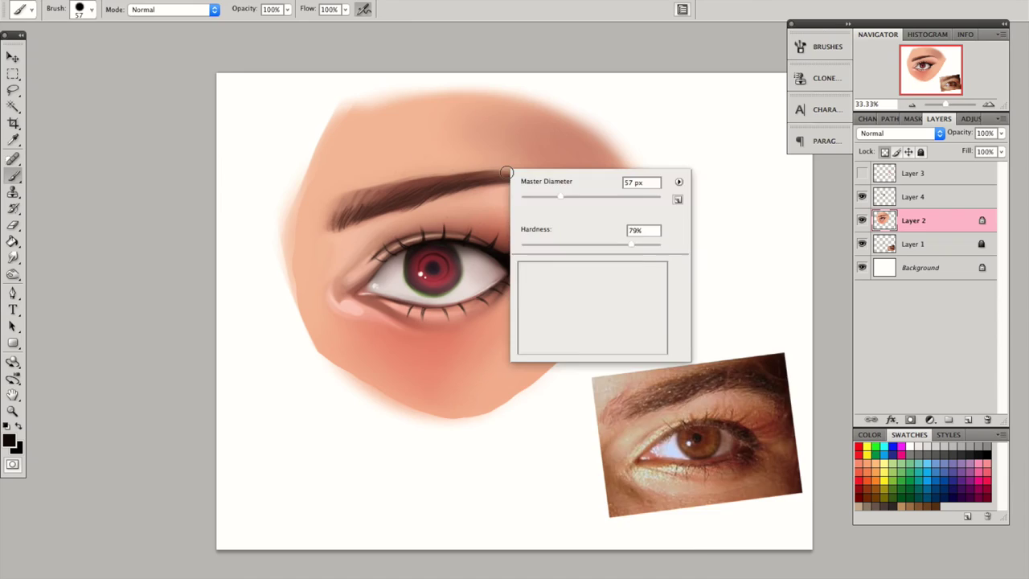
pyautogui.press('Return')
pyautogui.hotkey('ctrl', '+')
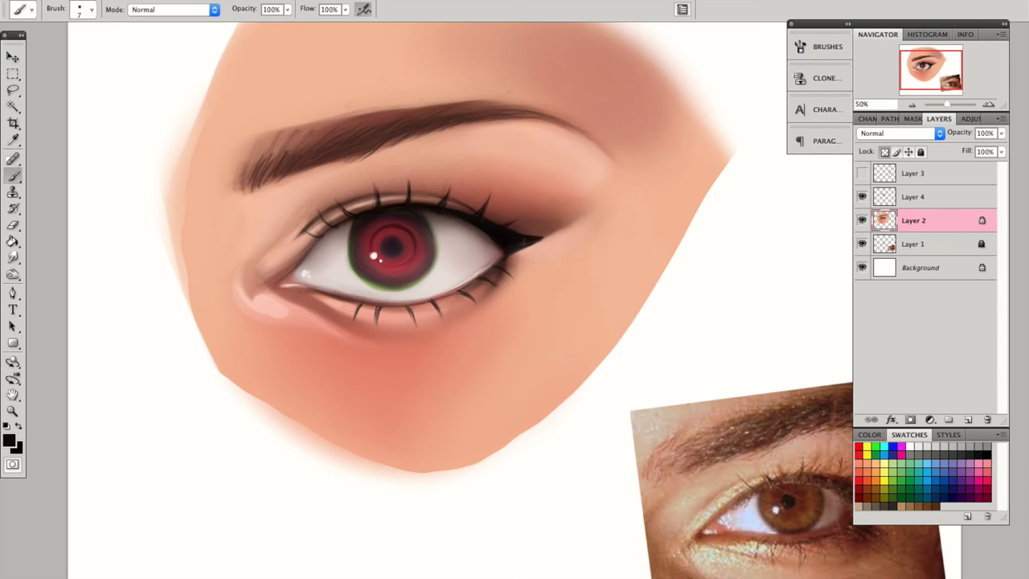
pyautogui.keyDown('alt'); pyautogui.click(544, 238); pyautogui.keyUp('alt')
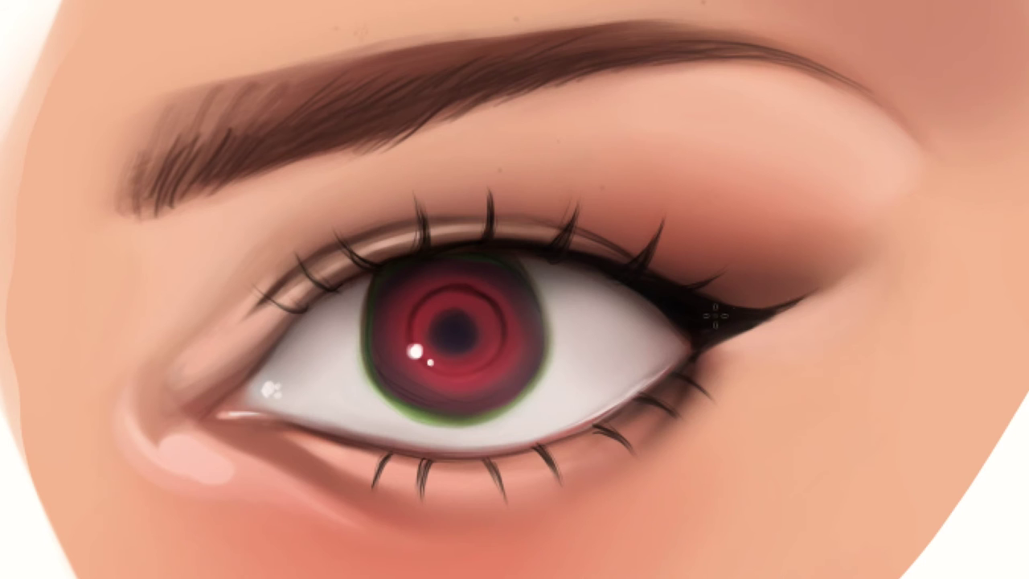
pyautogui.click(8, 440)
pyautogui.press('Return')
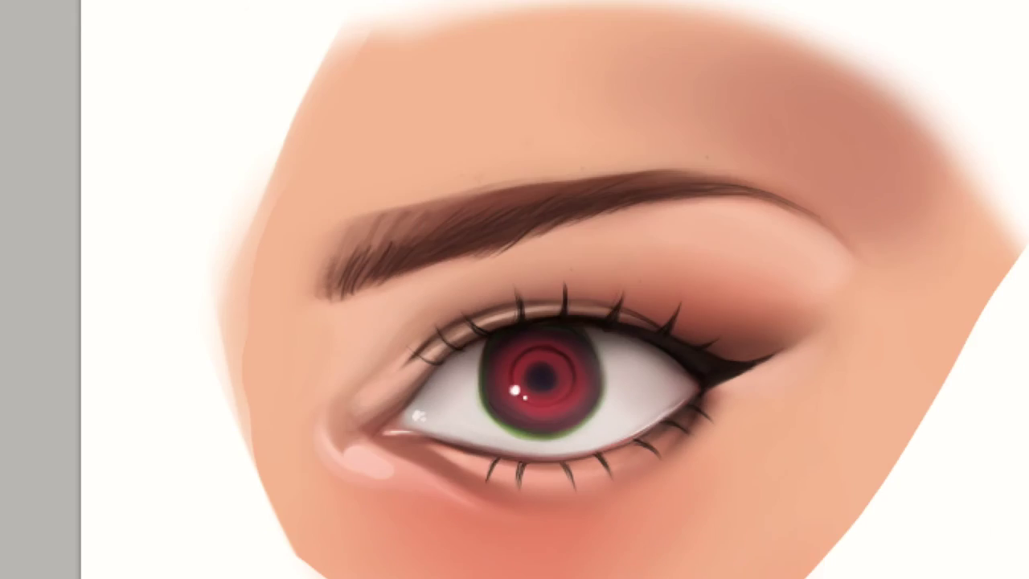
# Step: Save the painting as eye.psd
pyautogui.press('super+s')
pyautogui.write('eye.psd')
pyautogui.press('Return')
# Step: Resize the brush and lighten the inner part of the shadow above the eyebrow with sampled skin tones
pyautogui.rightClick(865, 407)
pyautogui.press('Return')
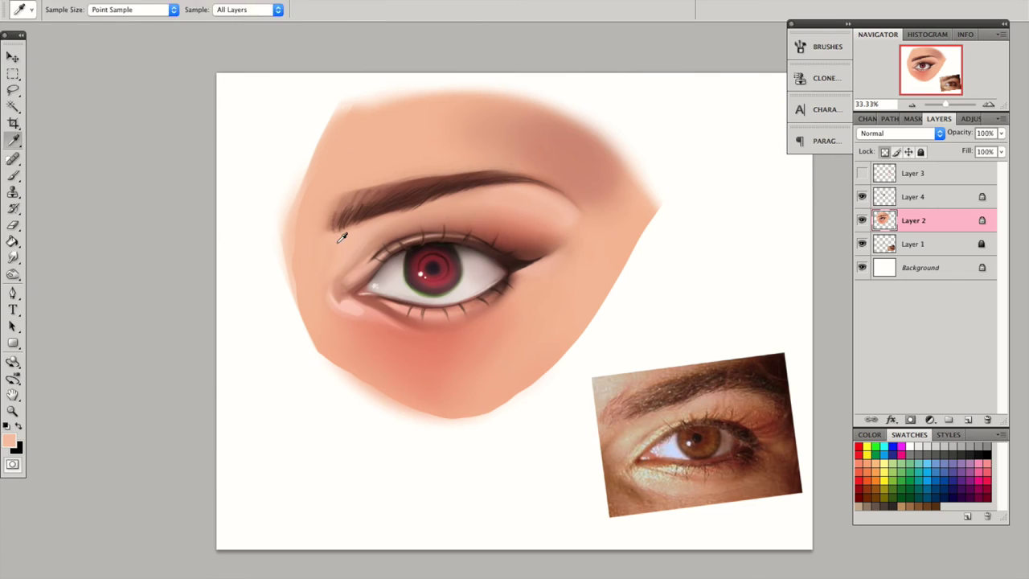
pyautogui.keyDown('alt'); pyautogui.click(367, 307); pyautogui.keyUp('alt')
pyautogui.keyDown('alt'); pyautogui.click(556, 160); pyautogui.keyUp('alt')
# Step: Sample a dark brown on Layer 4, return to Layer 2 and soften the temple shadow with a 473 px skin-tone brush
pyautogui.hotkey('alt', ']')
pyautogui.keyDown('alt'); pyautogui.click(496, 254); pyautogui.keyUp('alt')
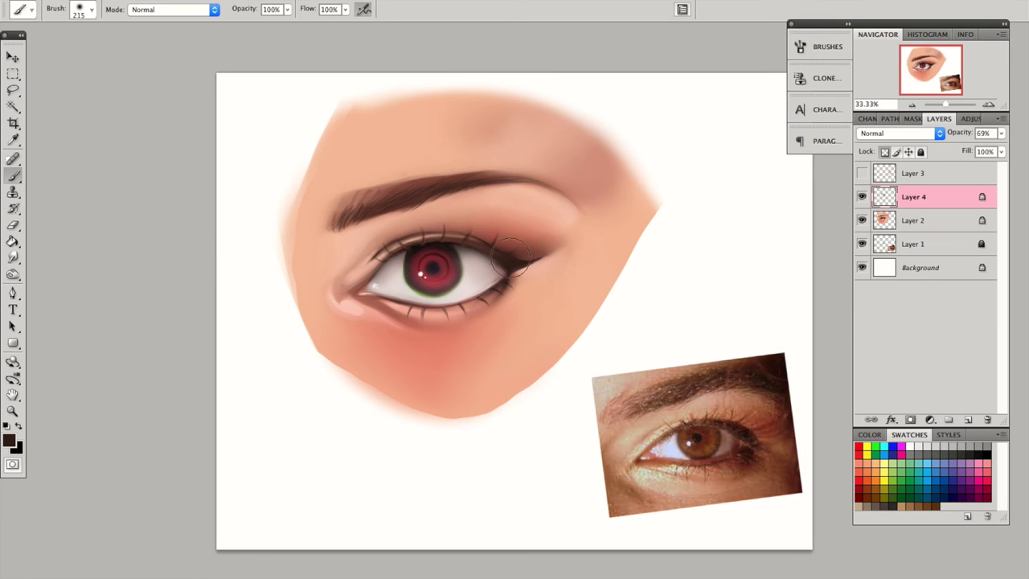
pyautogui.hotkey('alt', '[')
pyautogui.keyDown('alt'); pyautogui.click(550, 241); pyautogui.keyUp('alt')
pyautogui.press(']')
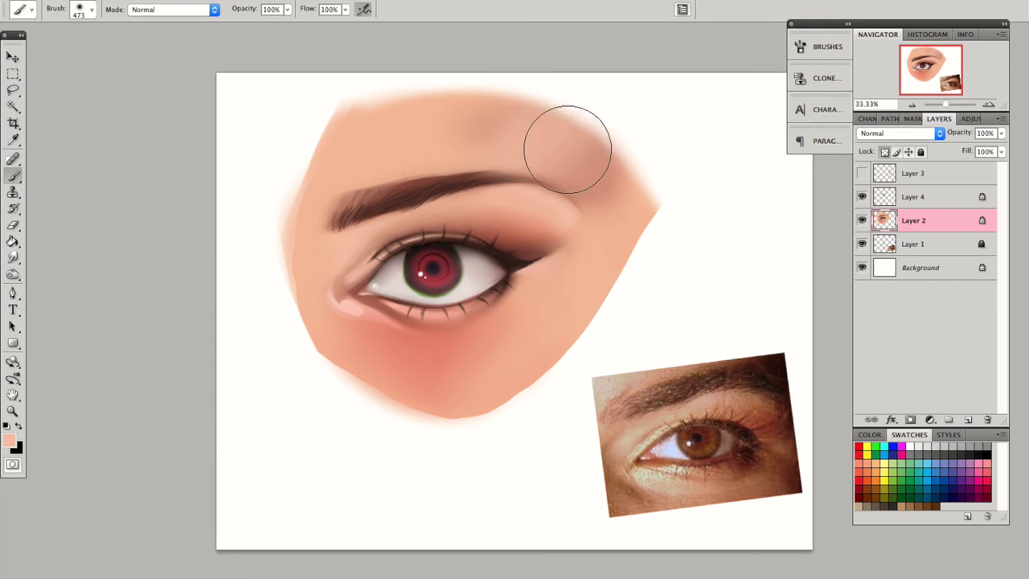
# Step: Shade the selected temple area beyond the eyebrow's tail in reddish brown with a soft brush and clear the selection
pyautogui.keyDown('alt'); pyautogui.click(461, 180); pyautogui.keyUp('alt')
pyautogui.rightClick(567, 156)
pyautogui.keyDown('alt'); pyautogui.click(505, 198); pyautogui.keyUp('alt')
pyautogui.press(']')
pyautogui.press(']')
pyautogui.press(']')
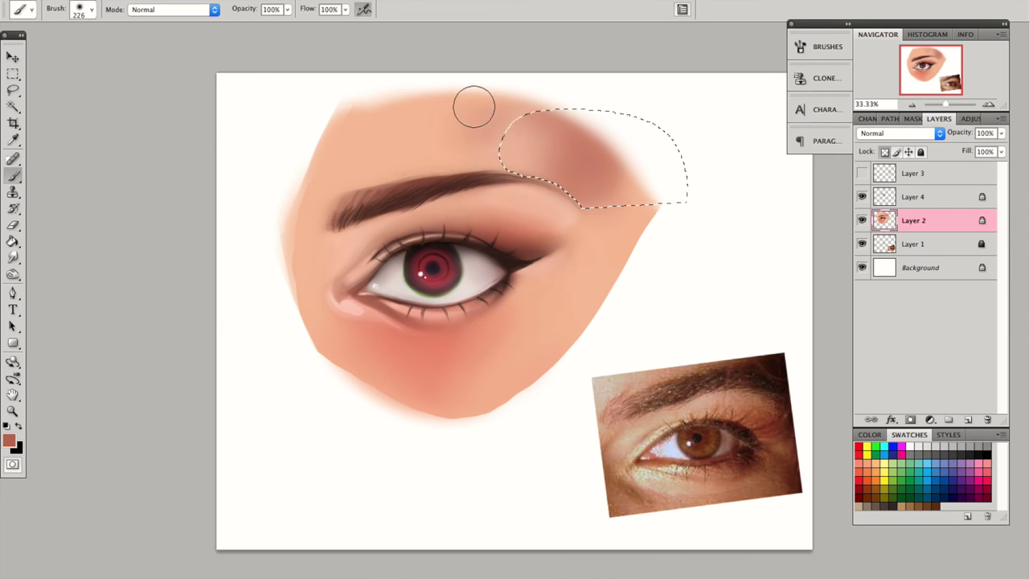
pyautogui.hotkey('ctrl', 'd')
# Step: Sample the temple tone and blend pinkish shading across the forehead above the eyebrow, varying the brush size
pyautogui.keyDown('alt'); pyautogui.click(574, 133); pyautogui.keyUp('alt')
pyautogui.press('[')
pyautogui.press('[')
pyautogui.press('[')
pyautogui.press('[')
pyautogui.press('[')
pyautogui.moveTo(342, 175); pyautogui.dragTo(342, 172)
pyautogui.press(']')
pyautogui.press(']')
pyautogui.press(']')
pyautogui.press(']')
pyautogui.press(']')
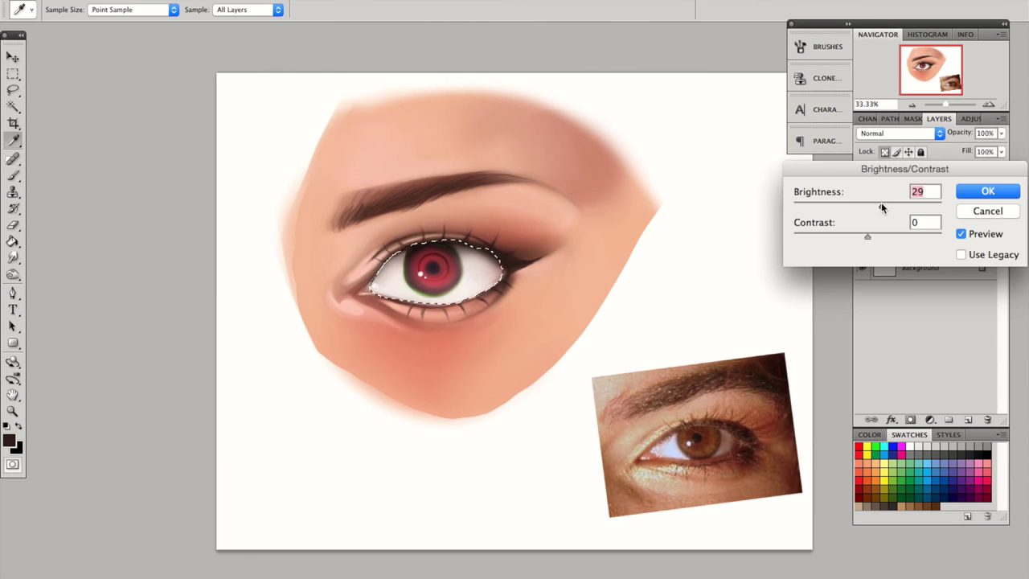
# Step: Brighten the selected eye white by 29, clear the selection and readjust the levels with Brightness/Contrast
pyautogui.press('Return')
pyautogui.press('l')
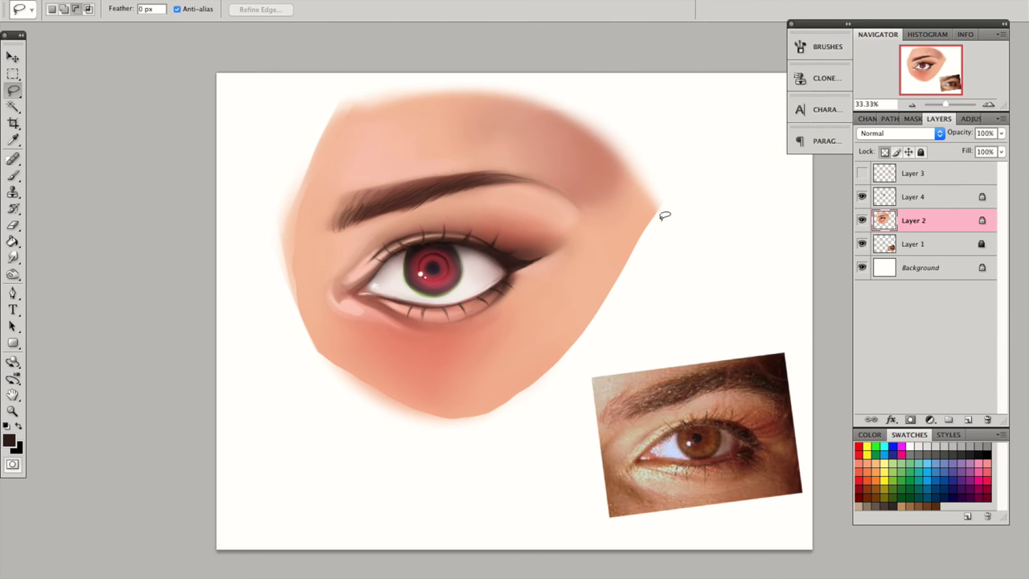
pyautogui.hotkey('ctrl', 'd')
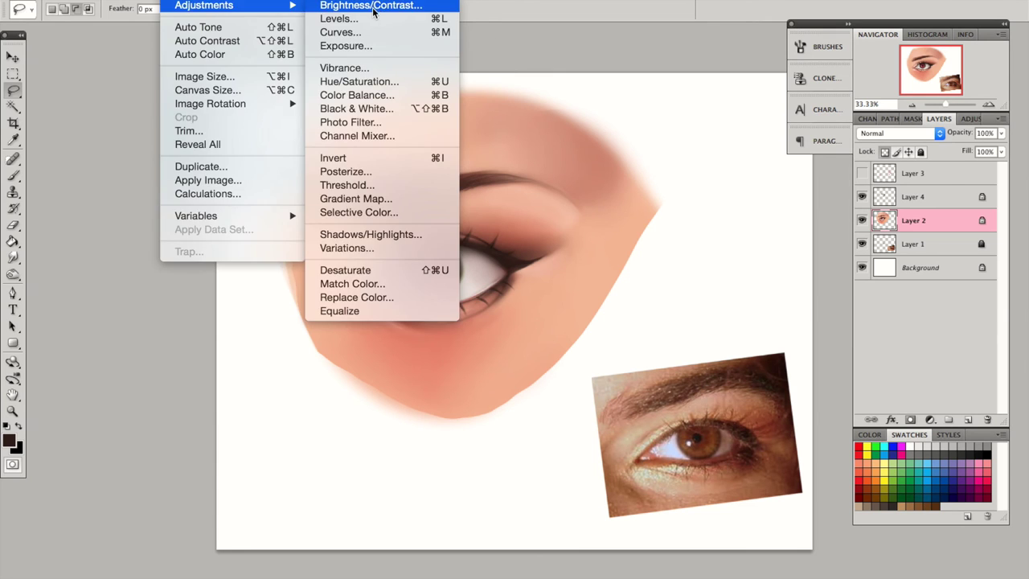
pyautogui.click(385, 8)
pyautogui.moveTo(882, 208)
pyautogui.mouseDown()
pyautogui.moveTo(863, 207)
pyautogui.moveTo(872, 235)
pyautogui.mouseUp()
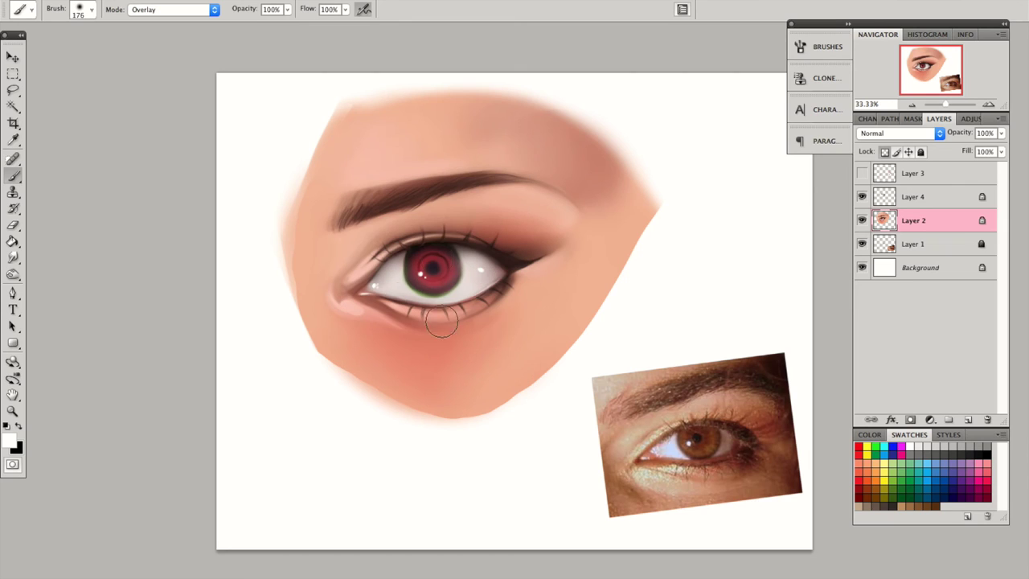
# Step: Dodge and burn the skin shading with a 401 px brush at 24% midtone exposure and hide the reference photo on Layer 1
pyautogui.press('o')
pyautogui.press(']')
pyautogui.press(']')
pyautogui.press(']')
pyautogui.hotkey('shift', 'o')
pyautogui.rightClick(554, 229)
pyautogui.press('Escape')
pyautogui.click(861, 243)
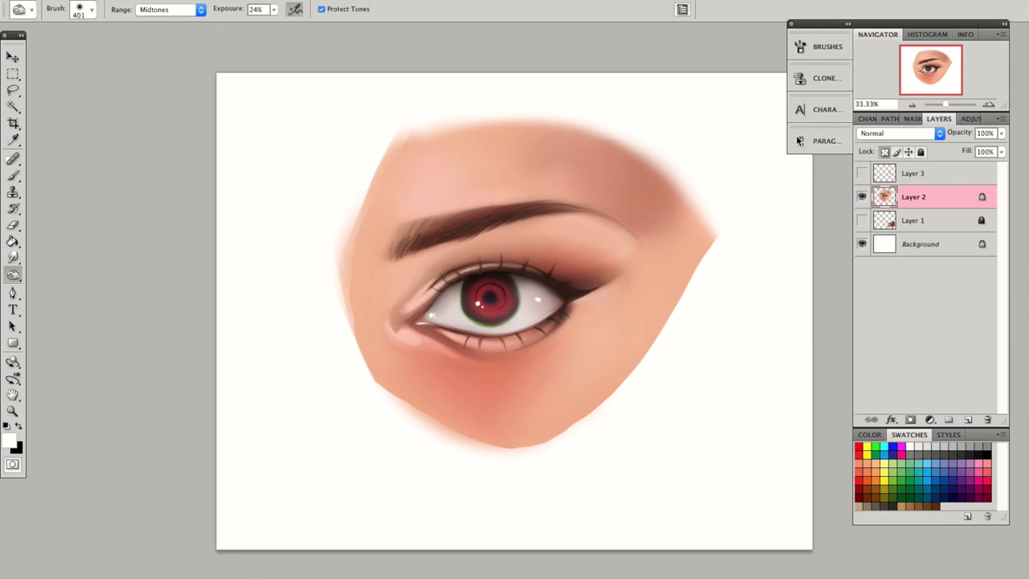
# Step: Add a Brightness/Contrast adjustment layer above Layer 2 with brightness 7
pyautogui.click(930, 419)
pyautogui.click(969, 263)
pyautogui.moveTo(929, 172); pyautogui.dragTo(934, 172)
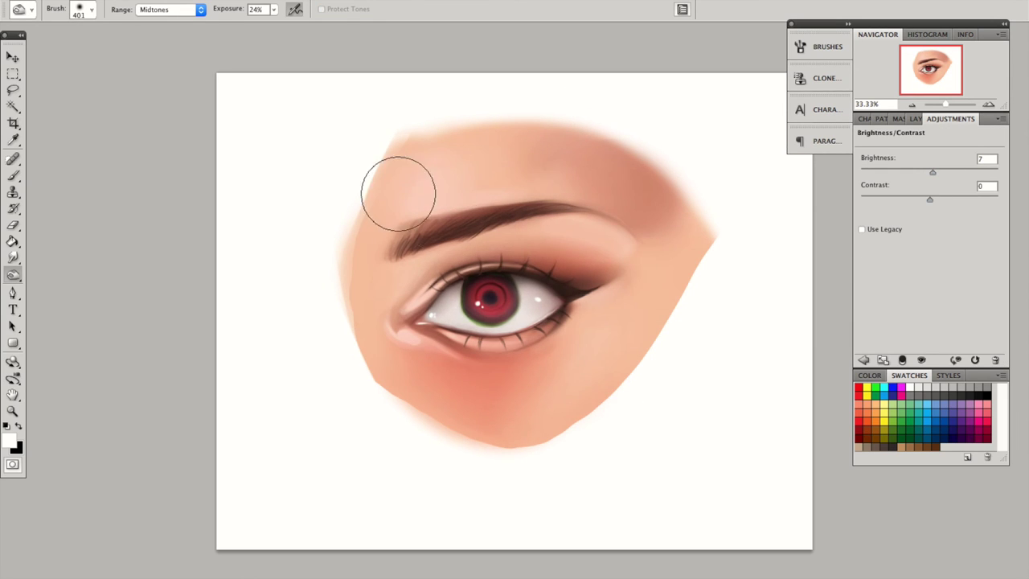
# Step: Mask the adjustment to the eye area with a 277 px Normal brush and set its brightness to 26
pyautogui.press('b')
pyautogui.rightClick(452, 174)
pyautogui.press('Return')
pyautogui.rightClick(451, 153)
pyautogui.press('Return')
pyautogui.moveTo(933, 172); pyautogui.dragTo(938, 172)
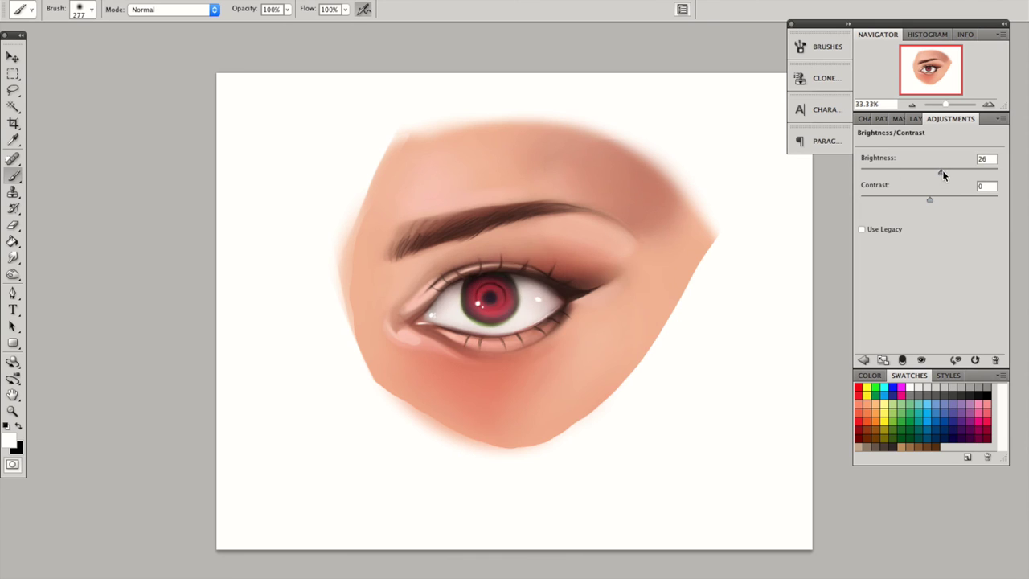
pyautogui.click(913, 118)
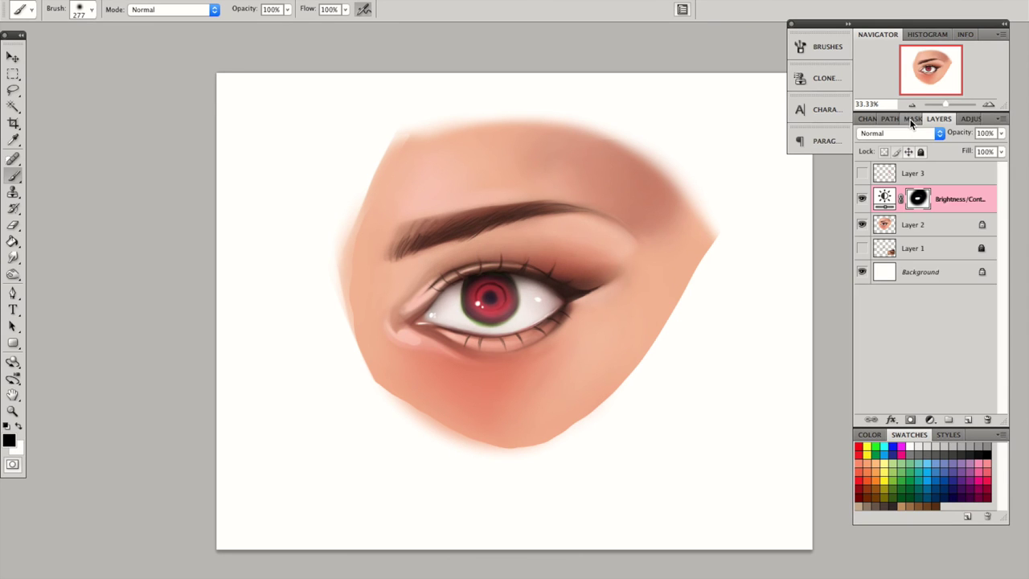
pyautogui.click(913, 224)
pyautogui.click(229, 0)
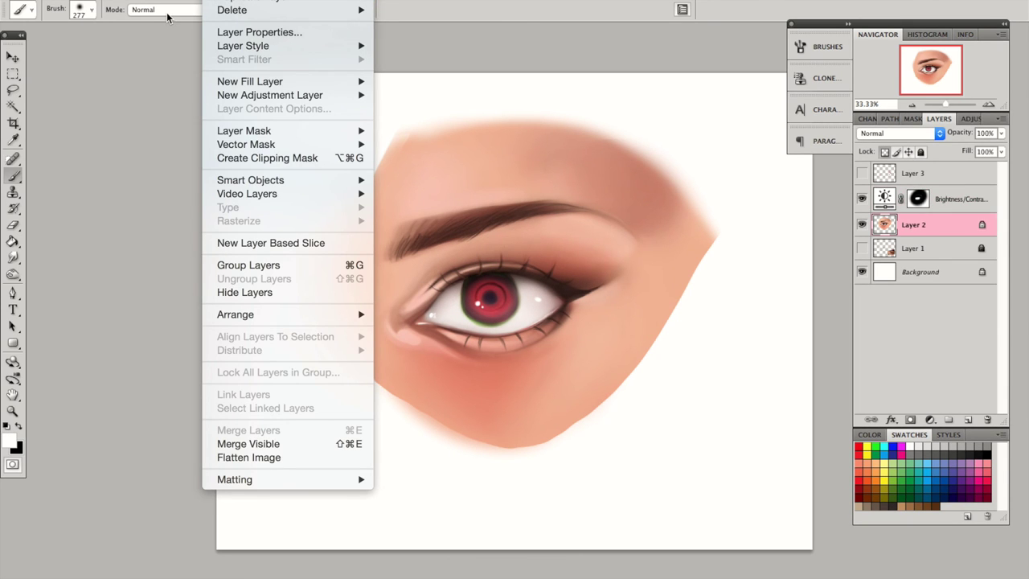
pyautogui.press('Escape')
# Step: Set the Brightness/Contrast layer's opacity to 50% and refine its mask around the eye with black and white
pyautogui.click(973, 193)
pyautogui.click(1001, 133)
pyautogui.moveTo(973, 148); pyautogui.dragTo(941, 147)
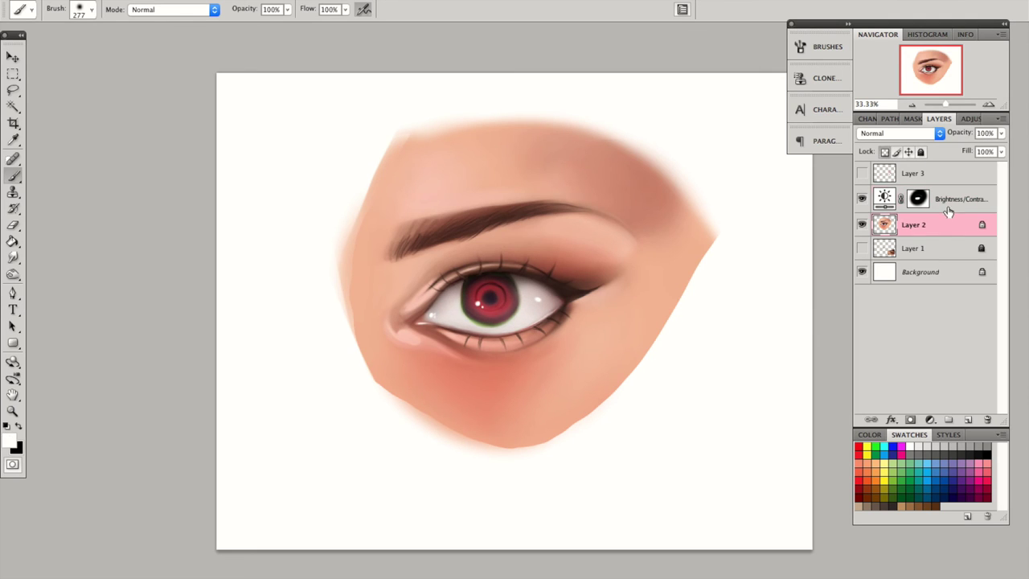
pyautogui.press('x')
pyautogui.press('x')
pyautogui.press('x')
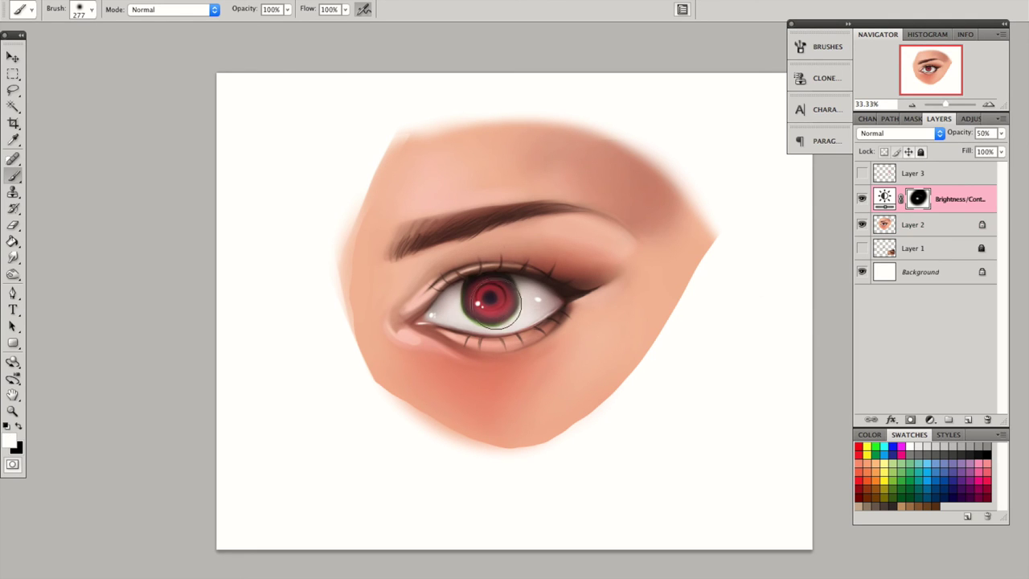
pyautogui.click(870, 118)
pyautogui.click(970, 118)
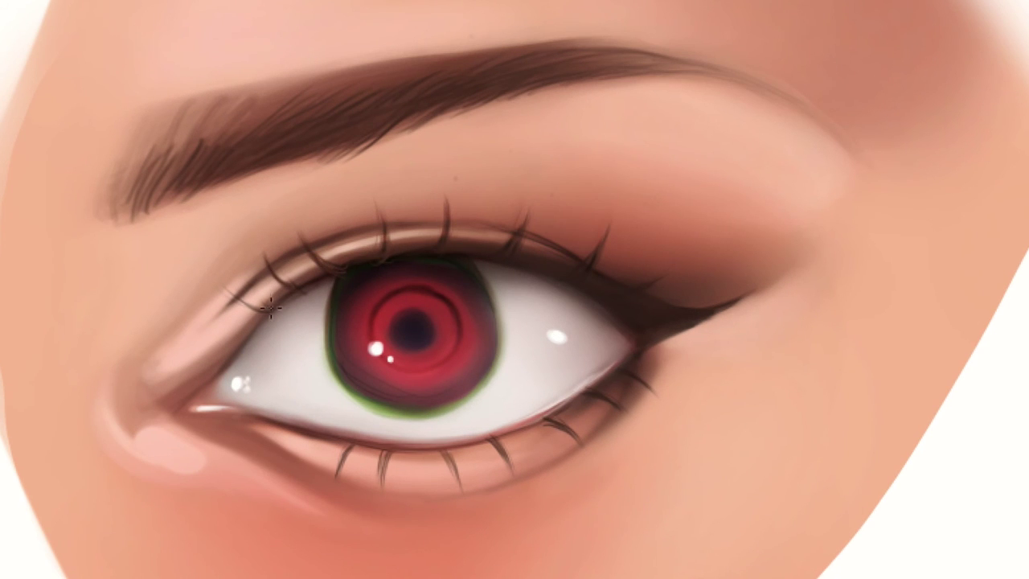
# Step: Paint fine dark lash hairs on the upper eyelid with a 3 px brush and open the Liquify filter for Layer 2
pyautogui.rightClick(377, 207)
pyautogui.press('Return')
pyautogui.moveTo(450, 239); pyautogui.dragTo(449, 207)
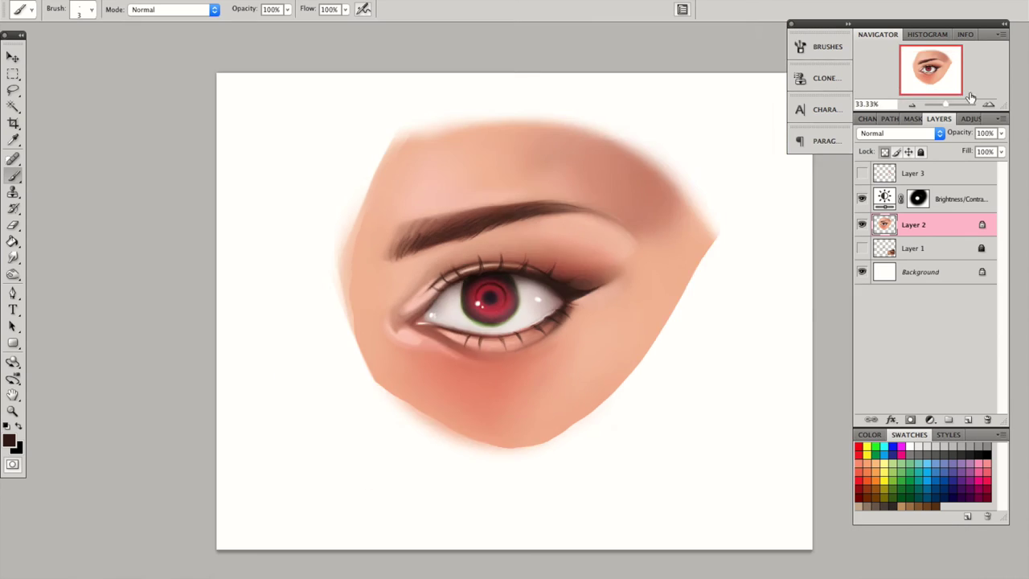
pyautogui.click(289, 1)
pyautogui.click(326, 41)
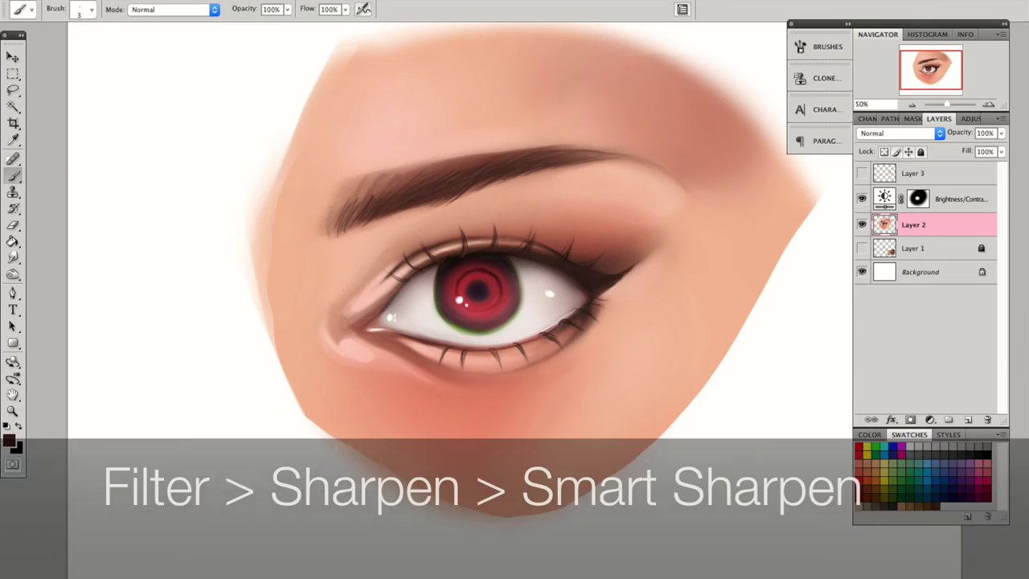
# Step: Apply Smart Sharpen to Layer 2 with amount 107%, radius 1.2 pixels and Gaussian Blur removal
pyautogui.click(173, 2)
pyautogui.moveTo(290, 2)
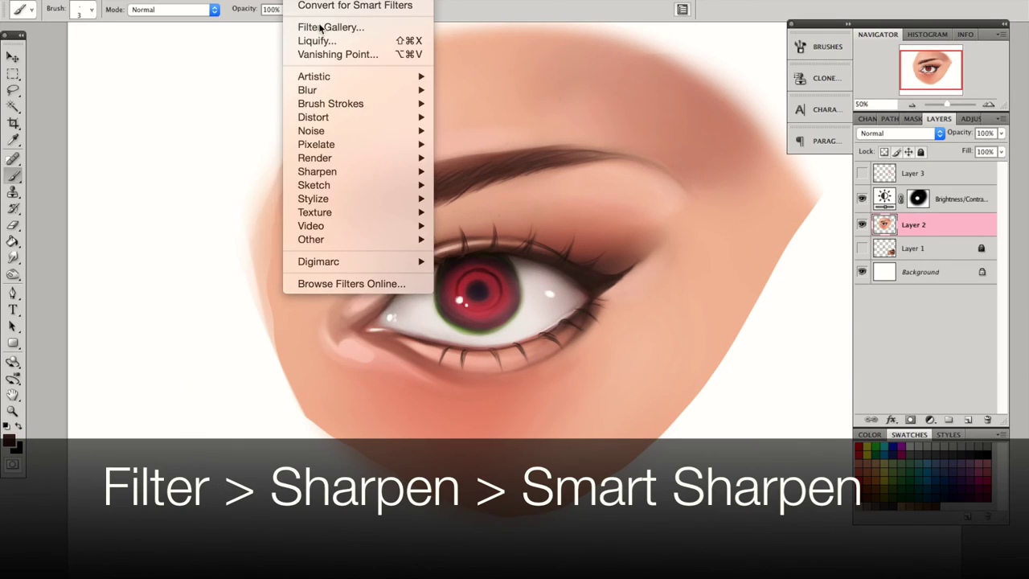
pyautogui.moveTo(354, 171)
pyautogui.click(483, 214)
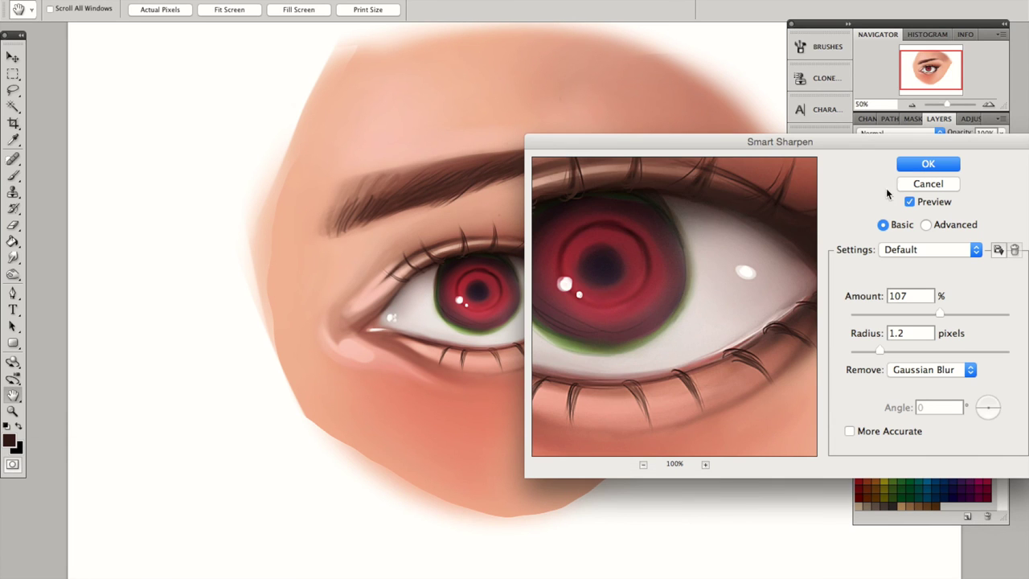
pyautogui.click(928, 163)
# Step: Paint glossy white highlights along the inner part of the upper eyelid and around the inner eye corner
pyautogui.press('b')
pyautogui.press('i')
pyautogui.press('b')
pyautogui.press('i')
pyautogui.press('b')
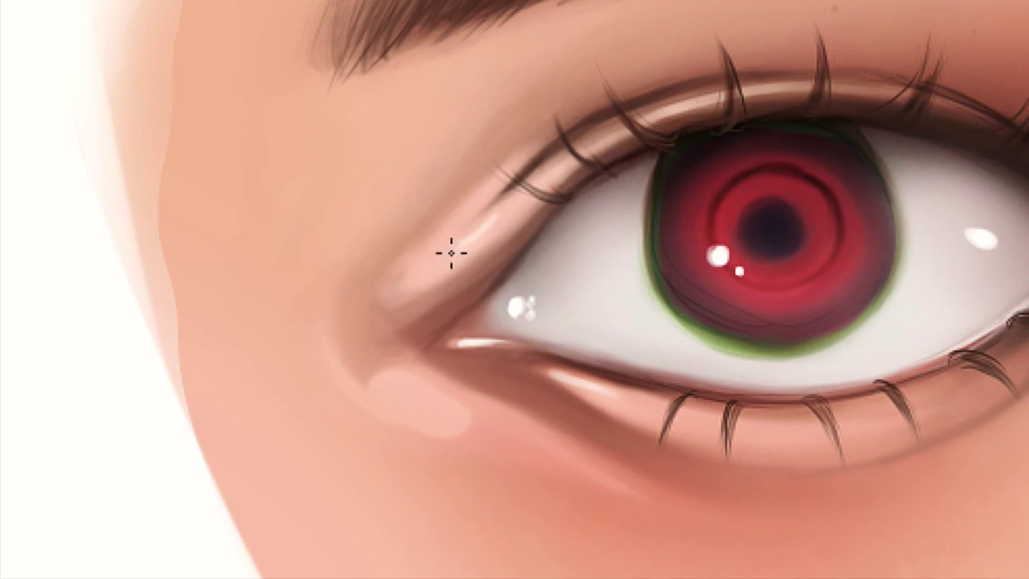
pyautogui.moveTo(435, 272); pyautogui.dragTo(507, 211)
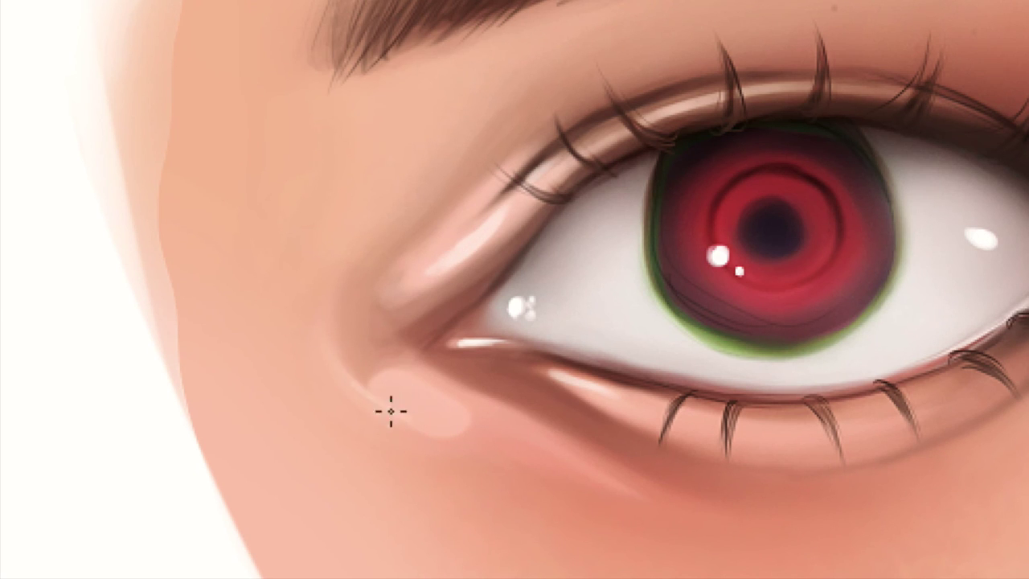
pyautogui.moveTo(390, 411); pyautogui.dragTo(337, 354)
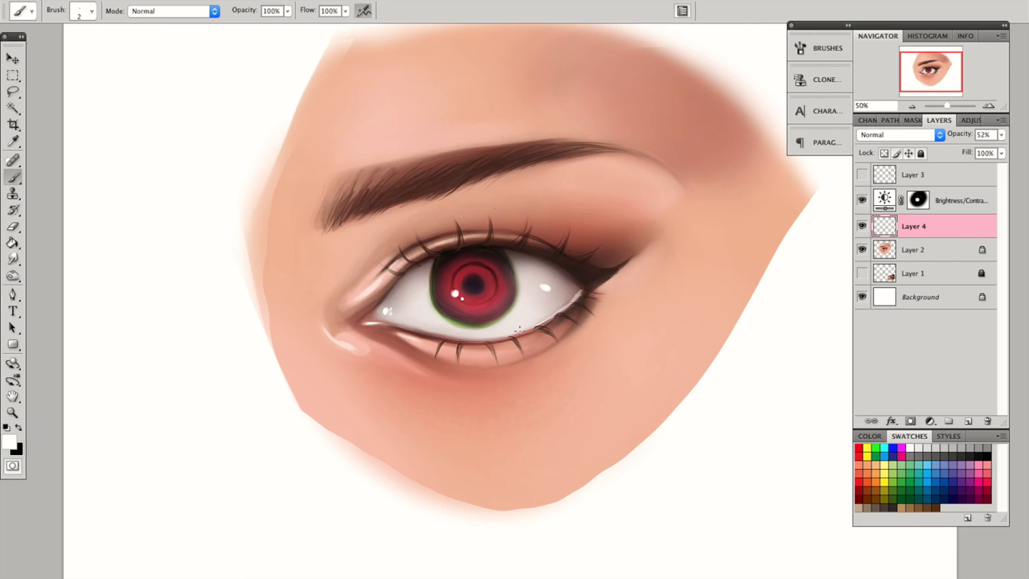
# Step: Choose the foreground colour and paint thin white highlights along the outer upper and lower lashes
pyautogui.click(10, 441)
pyautogui.press('Return')
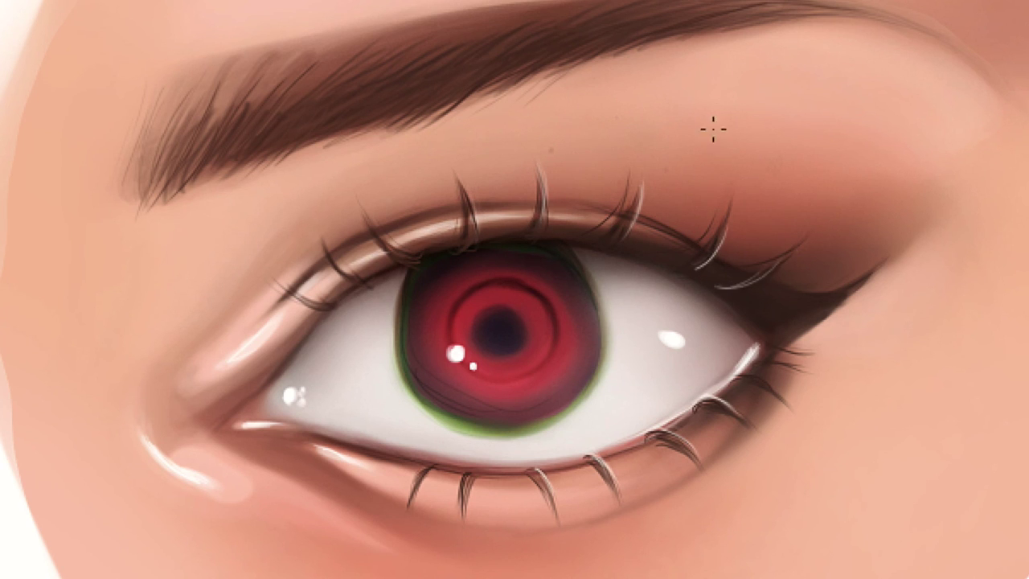
pyautogui.hotkey('ctrl', '-')
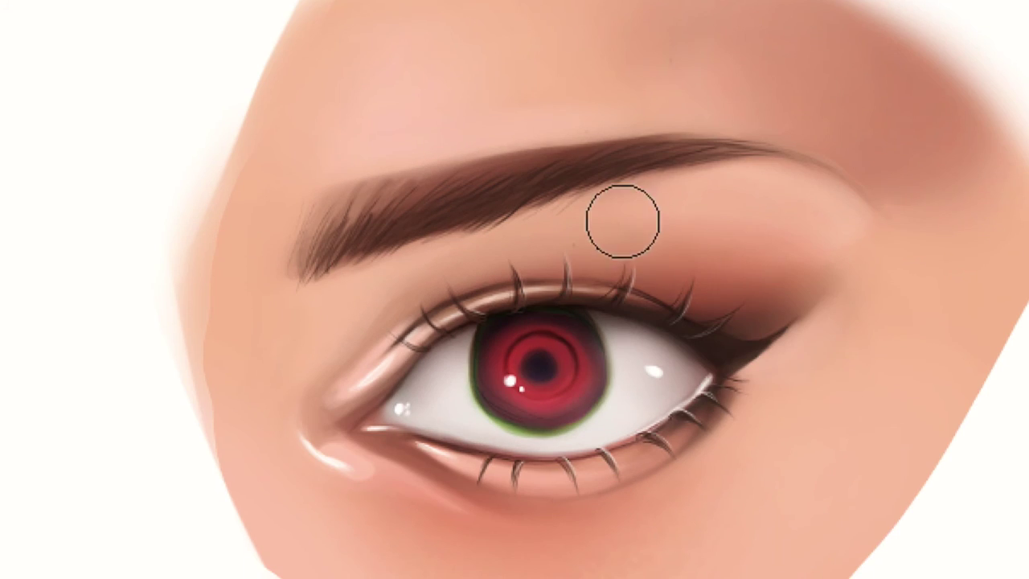
pyautogui.hotkey('ctrl', '+')
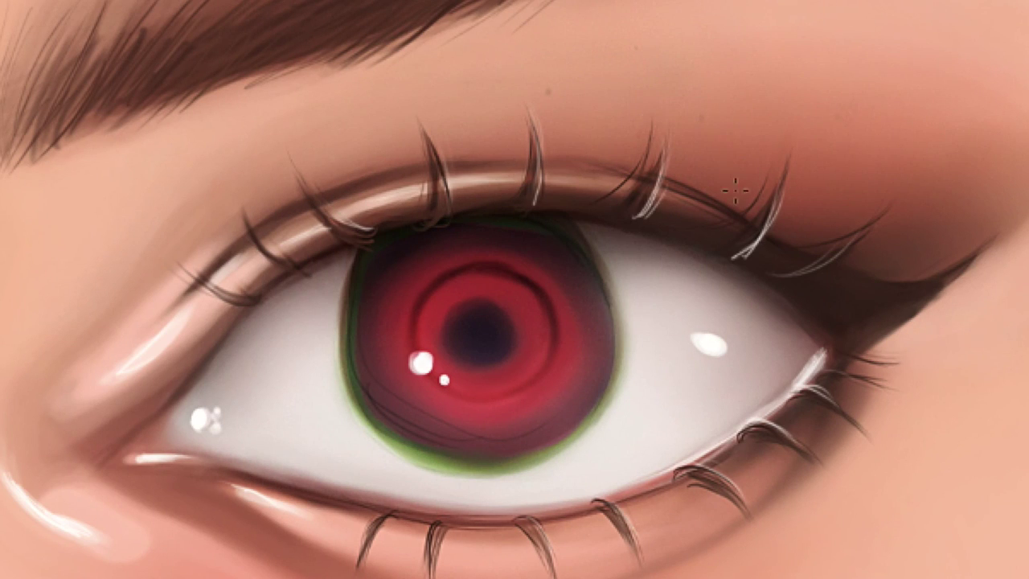
pyautogui.hotkey('ctrl', '-')
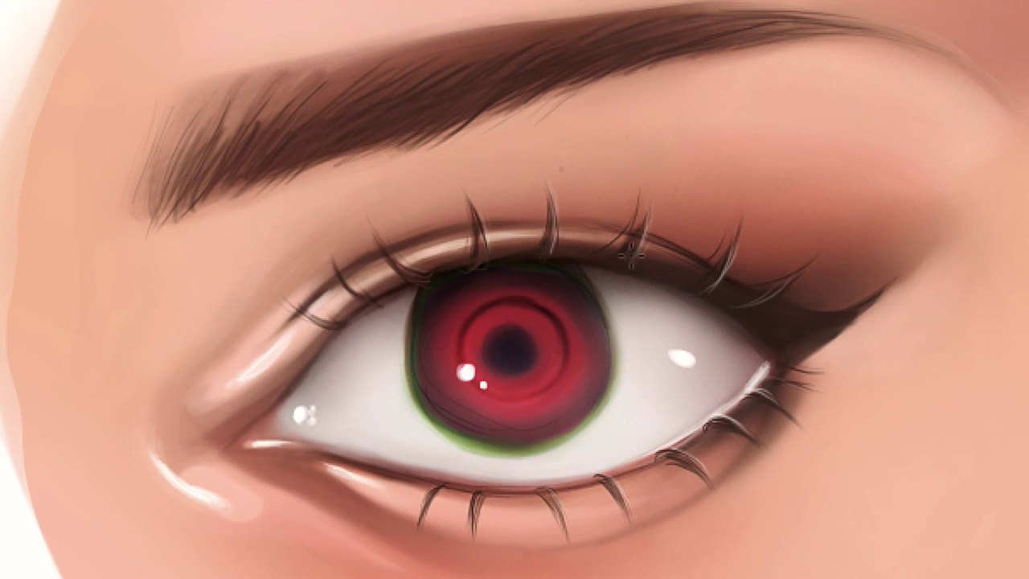
pyautogui.moveTo(738, 318); pyautogui.dragTo(756, 235)
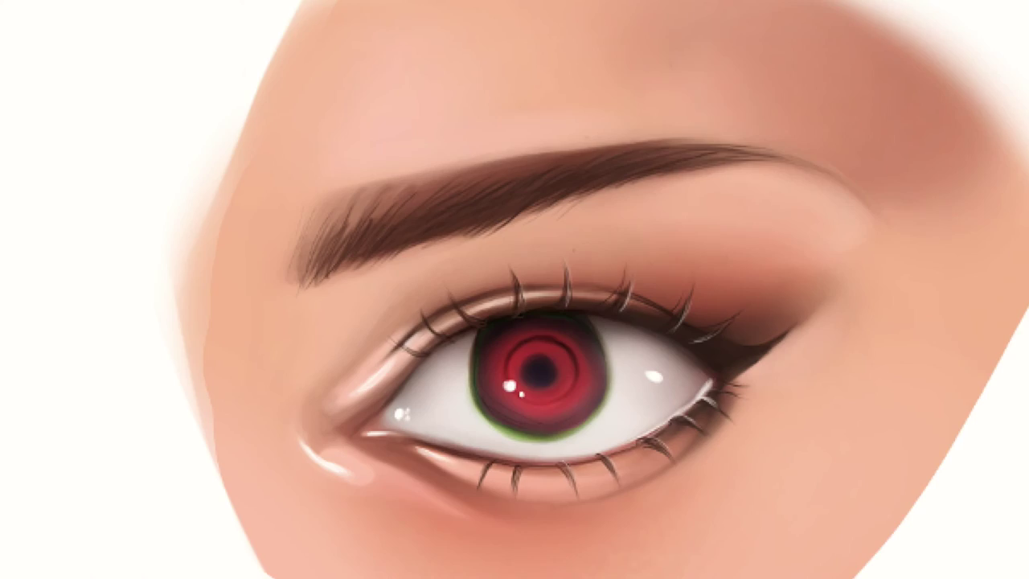
# Step: Paint a light skin-tone highlight on the forehead above the inner brow on Layer 5 with a 69 px brush
pyautogui.rightClick(452, 183)
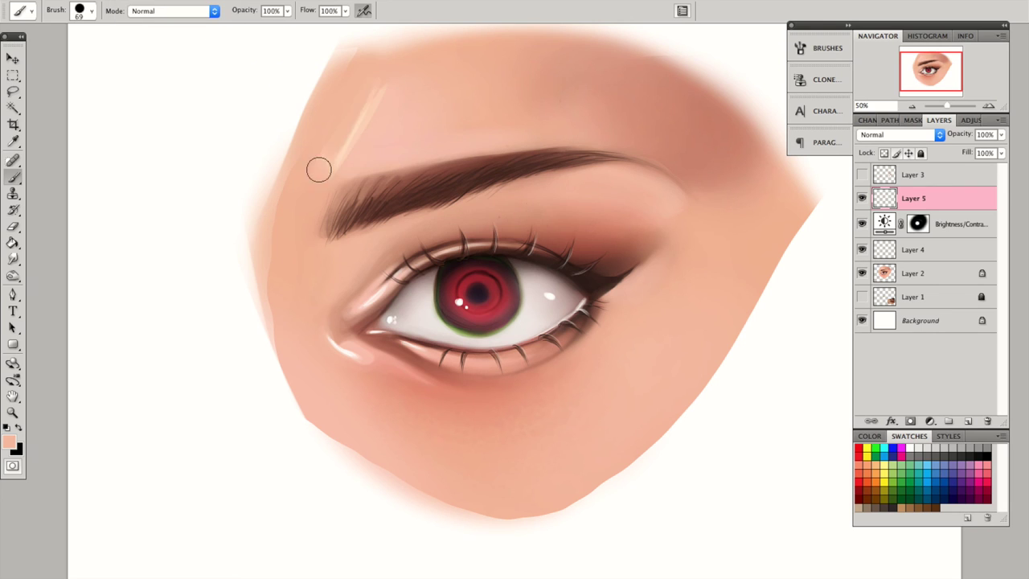
pyautogui.rightClick(320, 169)
pyautogui.press('Return')
pyautogui.press('i')
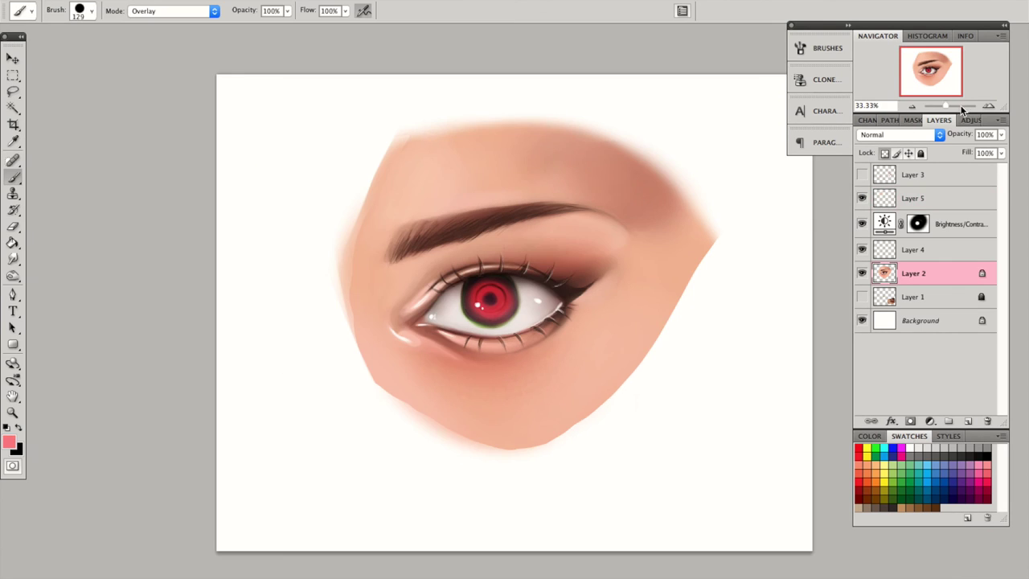
# Step: Shrink the 129 px Overlay brush by five increments and make Layer 5 the active layer
pyautogui.press('[')
pyautogui.press('[')
pyautogui.press('[')
pyautogui.press('[')
pyautogui.press('[')
pyautogui.hotkey('ctrl', '-')
pyautogui.click(942, 200)
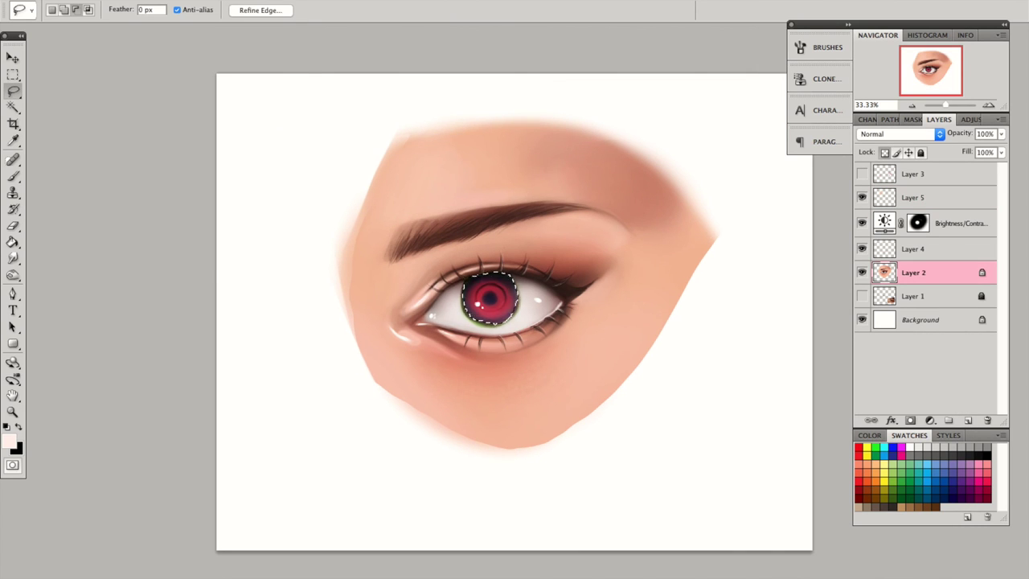
# Step: Recolour the selected iris teal green with Hue/Saturation by shifting the hue, lowering the saturation and slightly raising the lightness
pyautogui.hotkey('ctrl', 'u')
pyautogui.moveTo(829, 314)
pyautogui.mouseDown()
pyautogui.moveTo(898, 311)
pyautogui.moveTo(845, 314)
pyautogui.mouseUp()
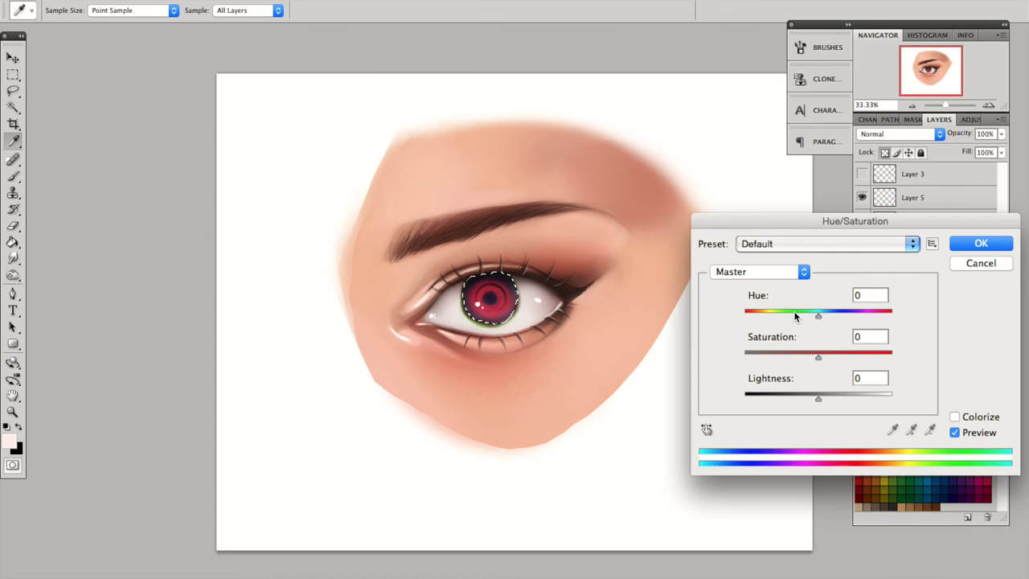
pyautogui.moveTo(818, 314); pyautogui.dragTo(746, 311)
pyautogui.moveTo(818, 357); pyautogui.dragTo(774, 357)
pyautogui.moveTo(818, 399); pyautogui.dragTo(833, 399)
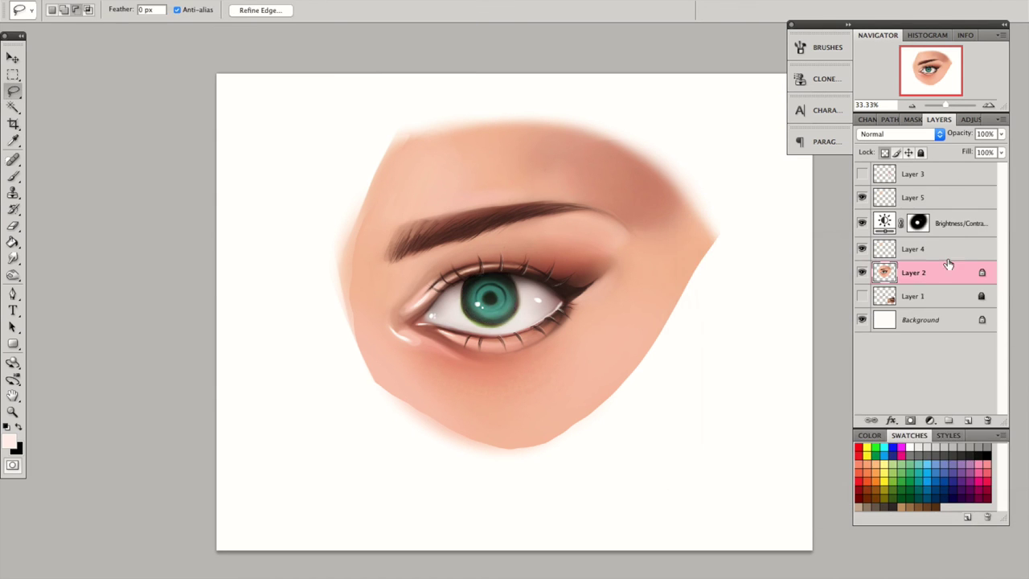